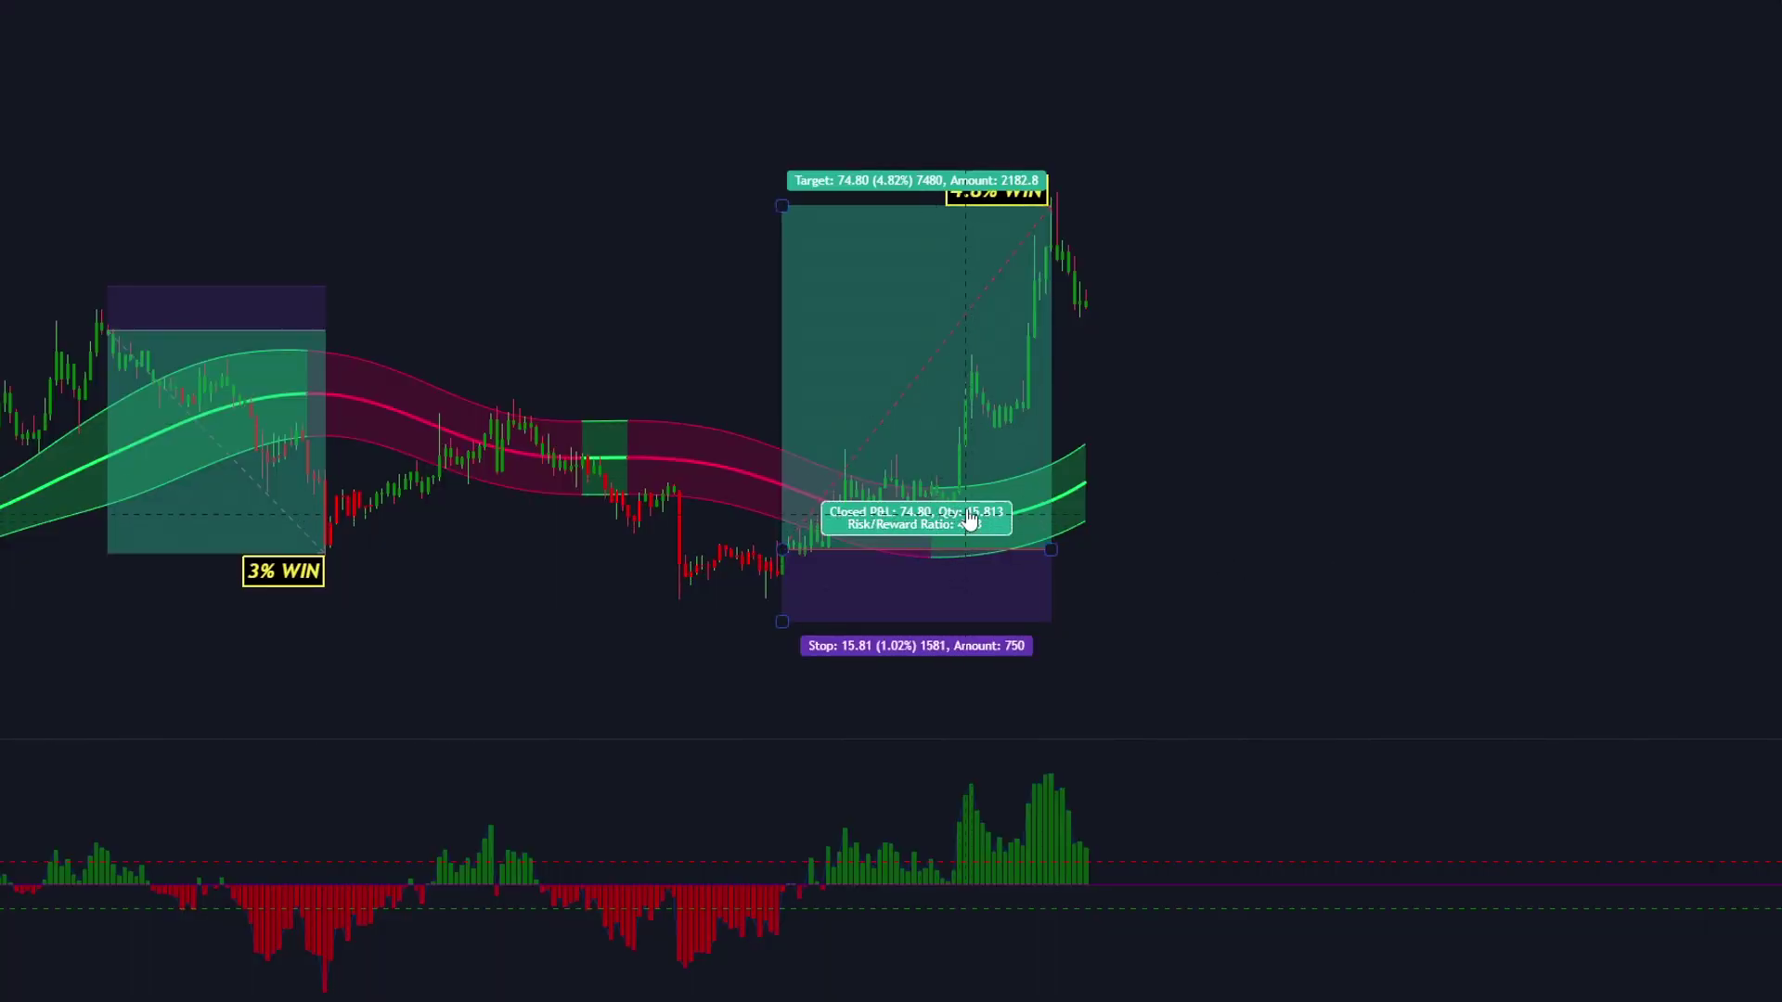
# Step: Pan back through chart history past the 4.8%, 2.7%, 3.4% and 5.1% winning trades
pyautogui.moveTo(618, 288); pyautogui.dragTo(1229, 287)
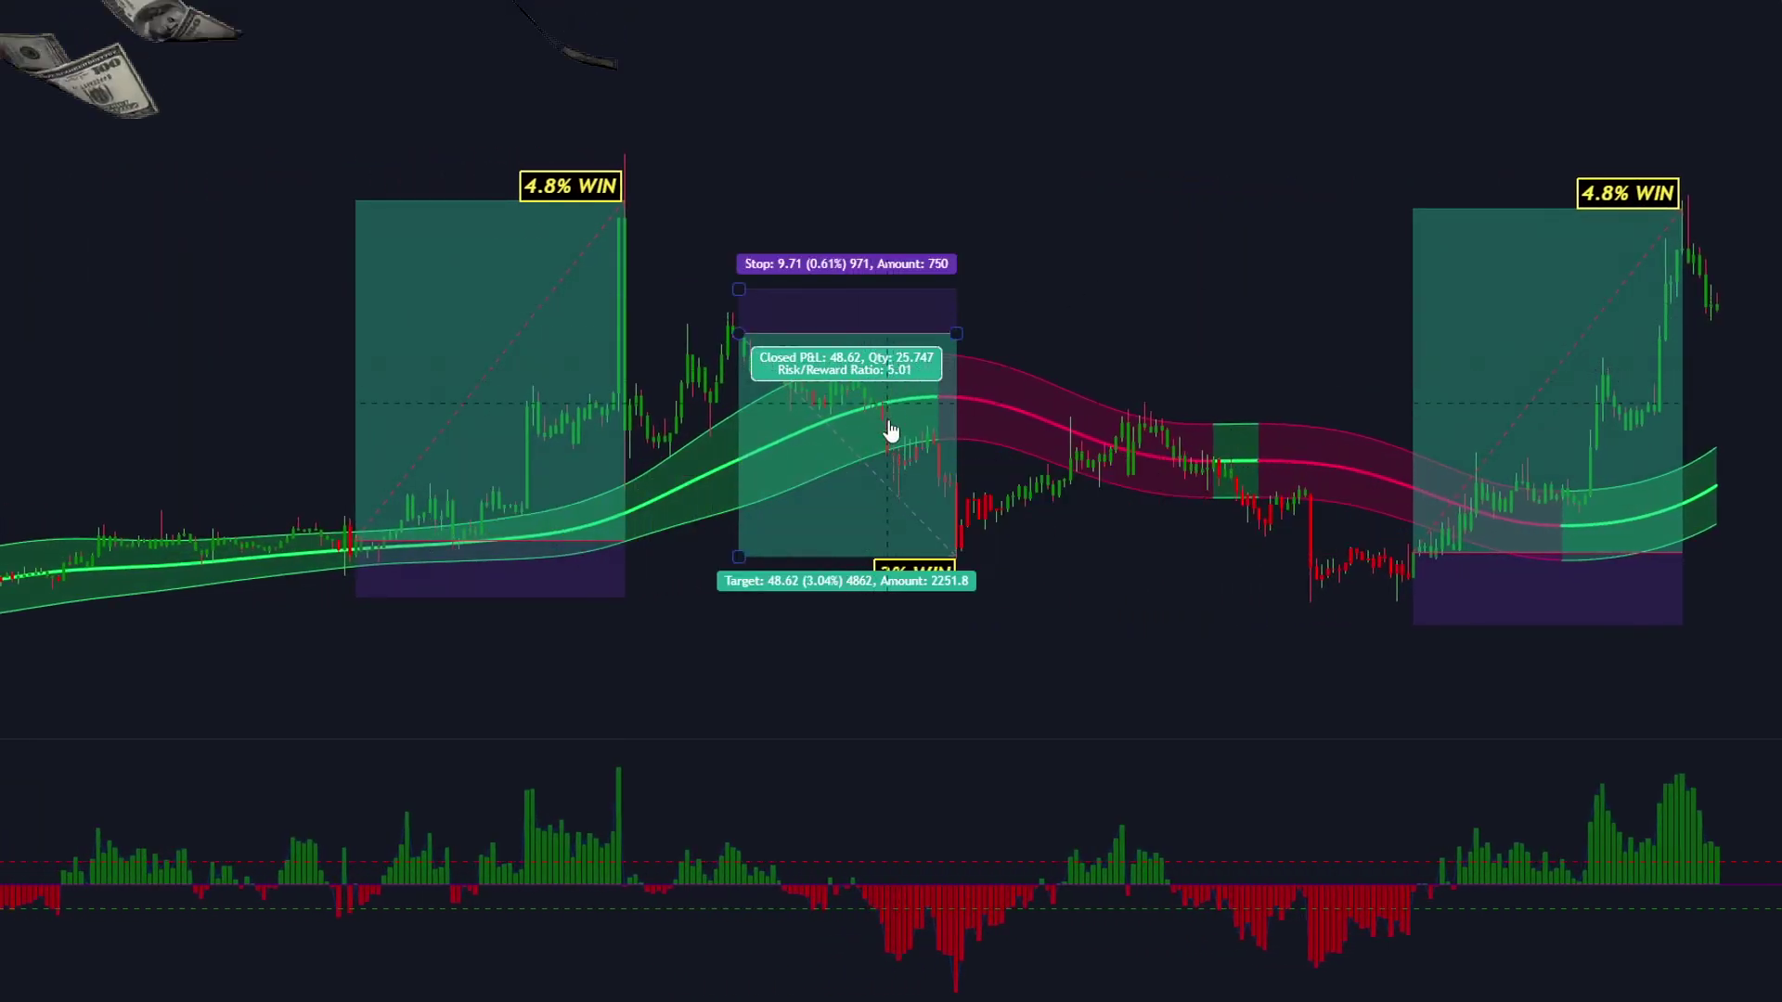
pyautogui.moveTo(738, 622); pyautogui.dragTo(1118, 579)
pyautogui.moveTo(986, 459)
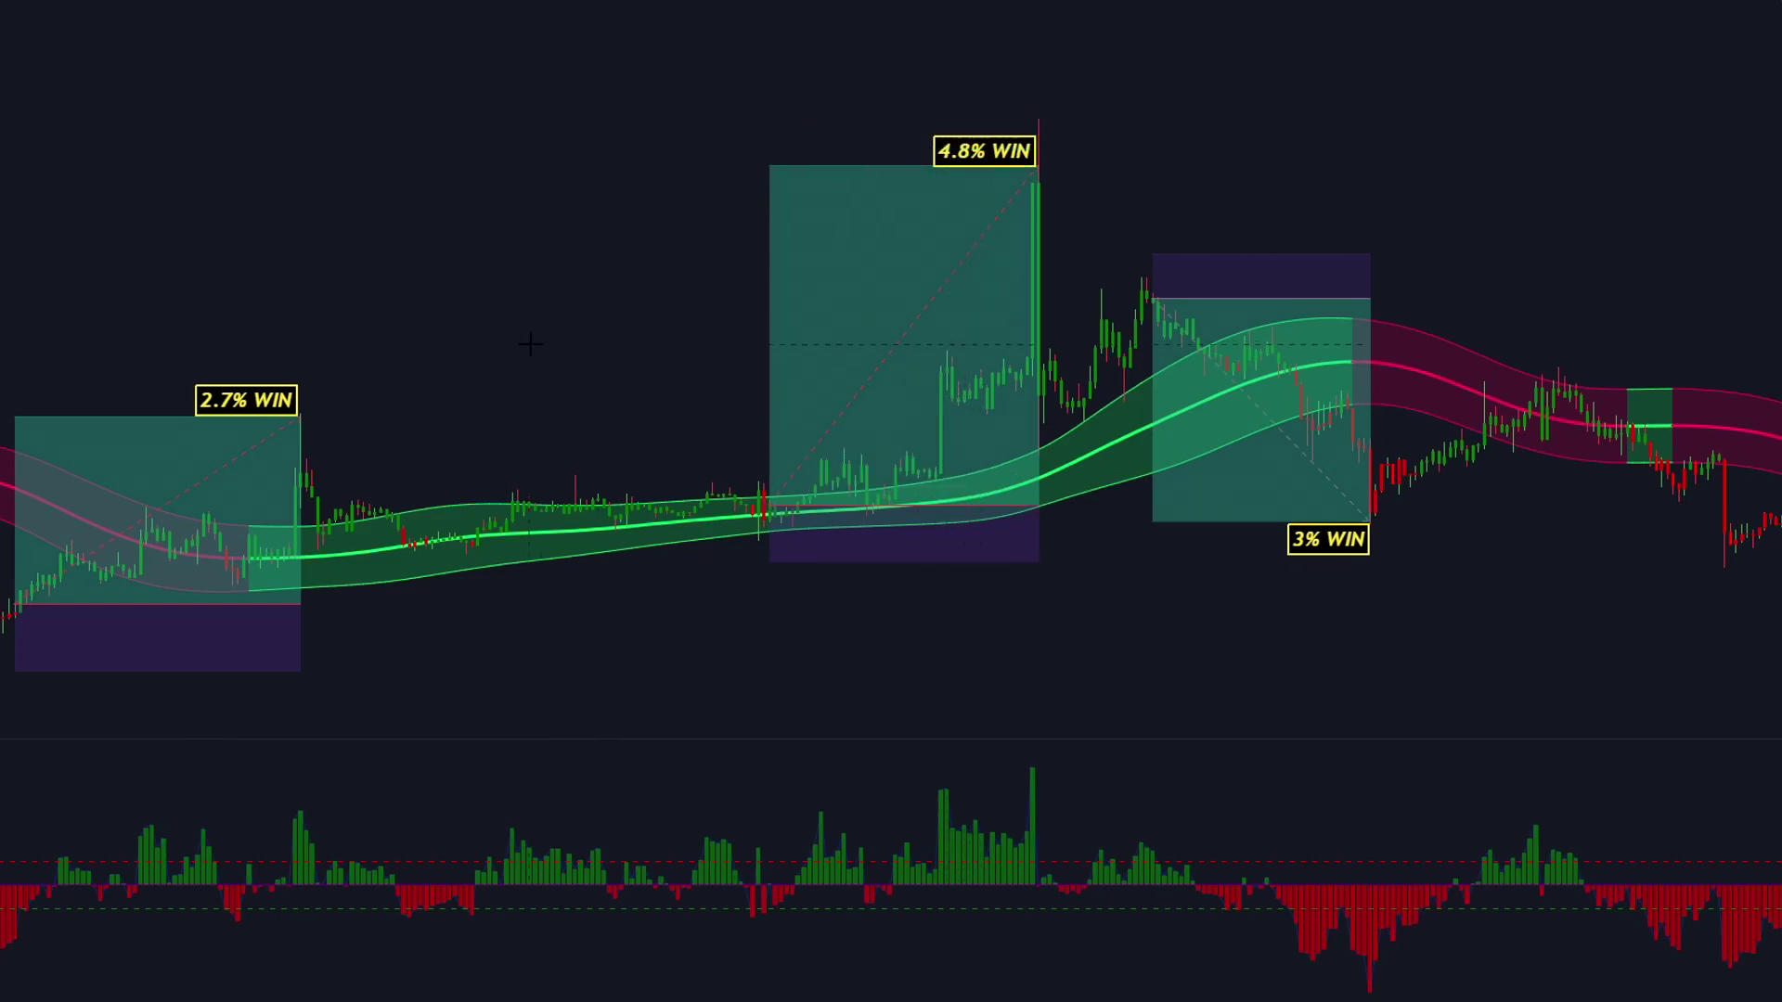
pyautogui.moveTo(530, 345); pyautogui.dragTo(1313, 263)
pyautogui.moveTo(967, 460)
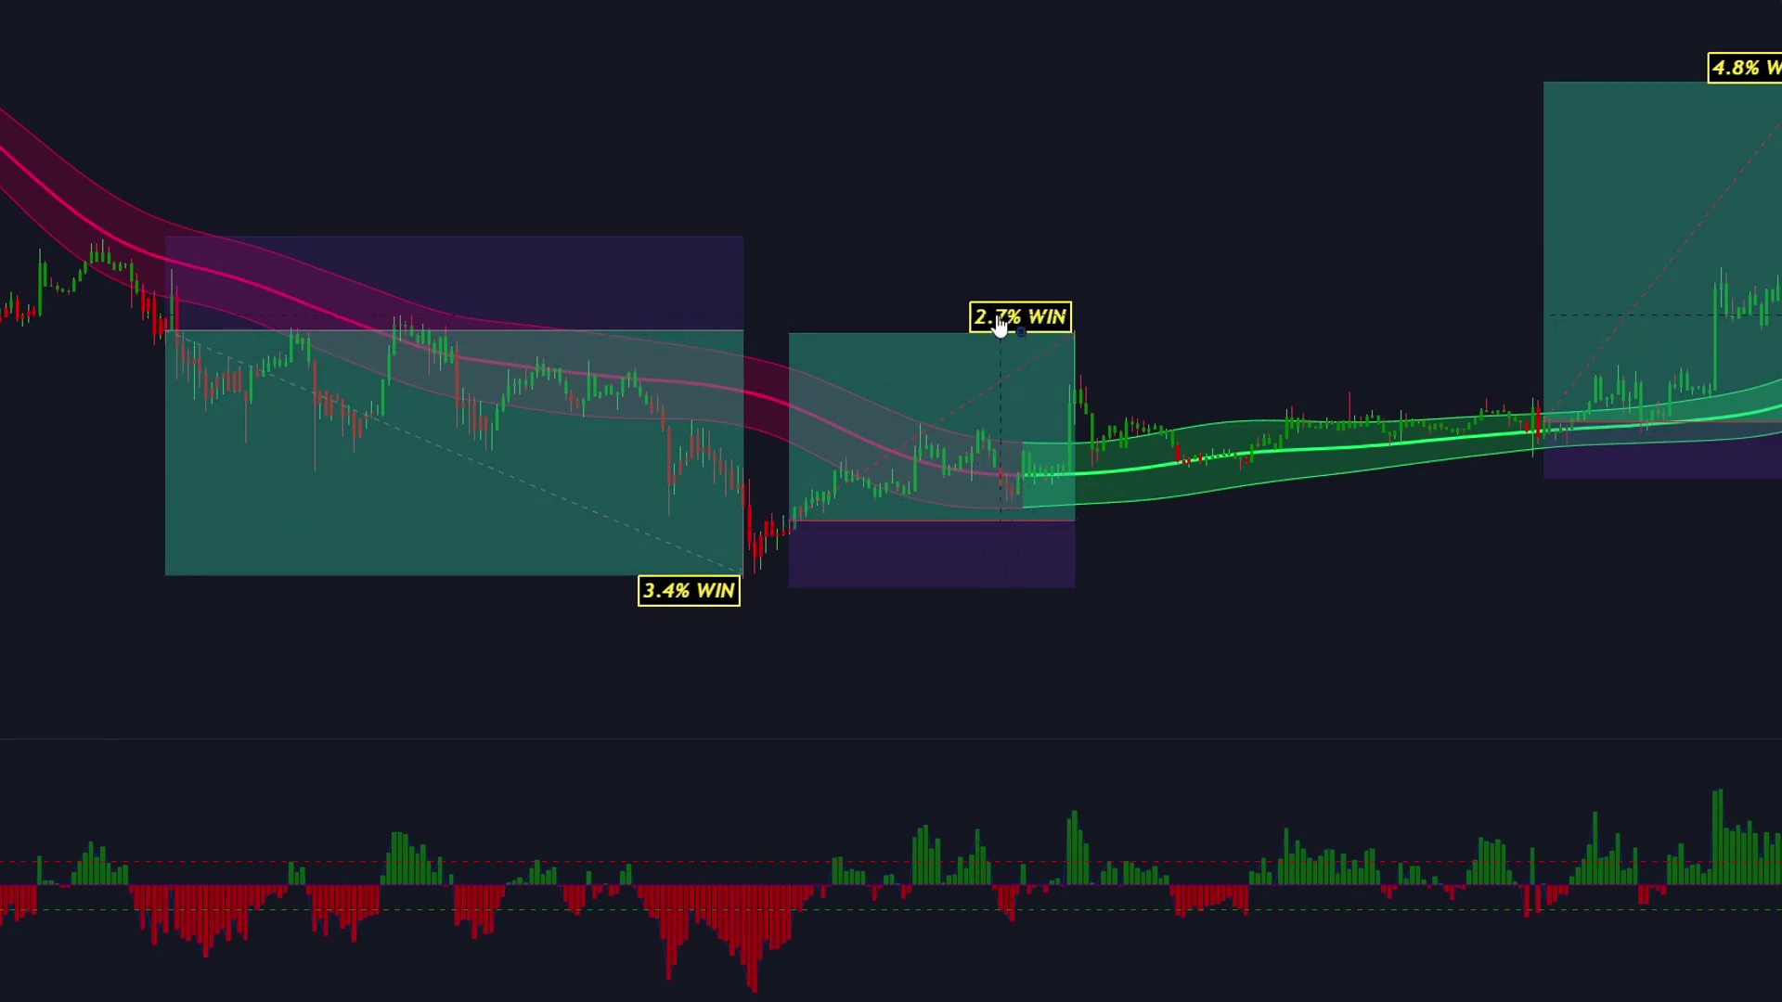
pyautogui.moveTo(493, 620); pyautogui.dragTo(920, 664)
pyautogui.moveTo(894, 532)
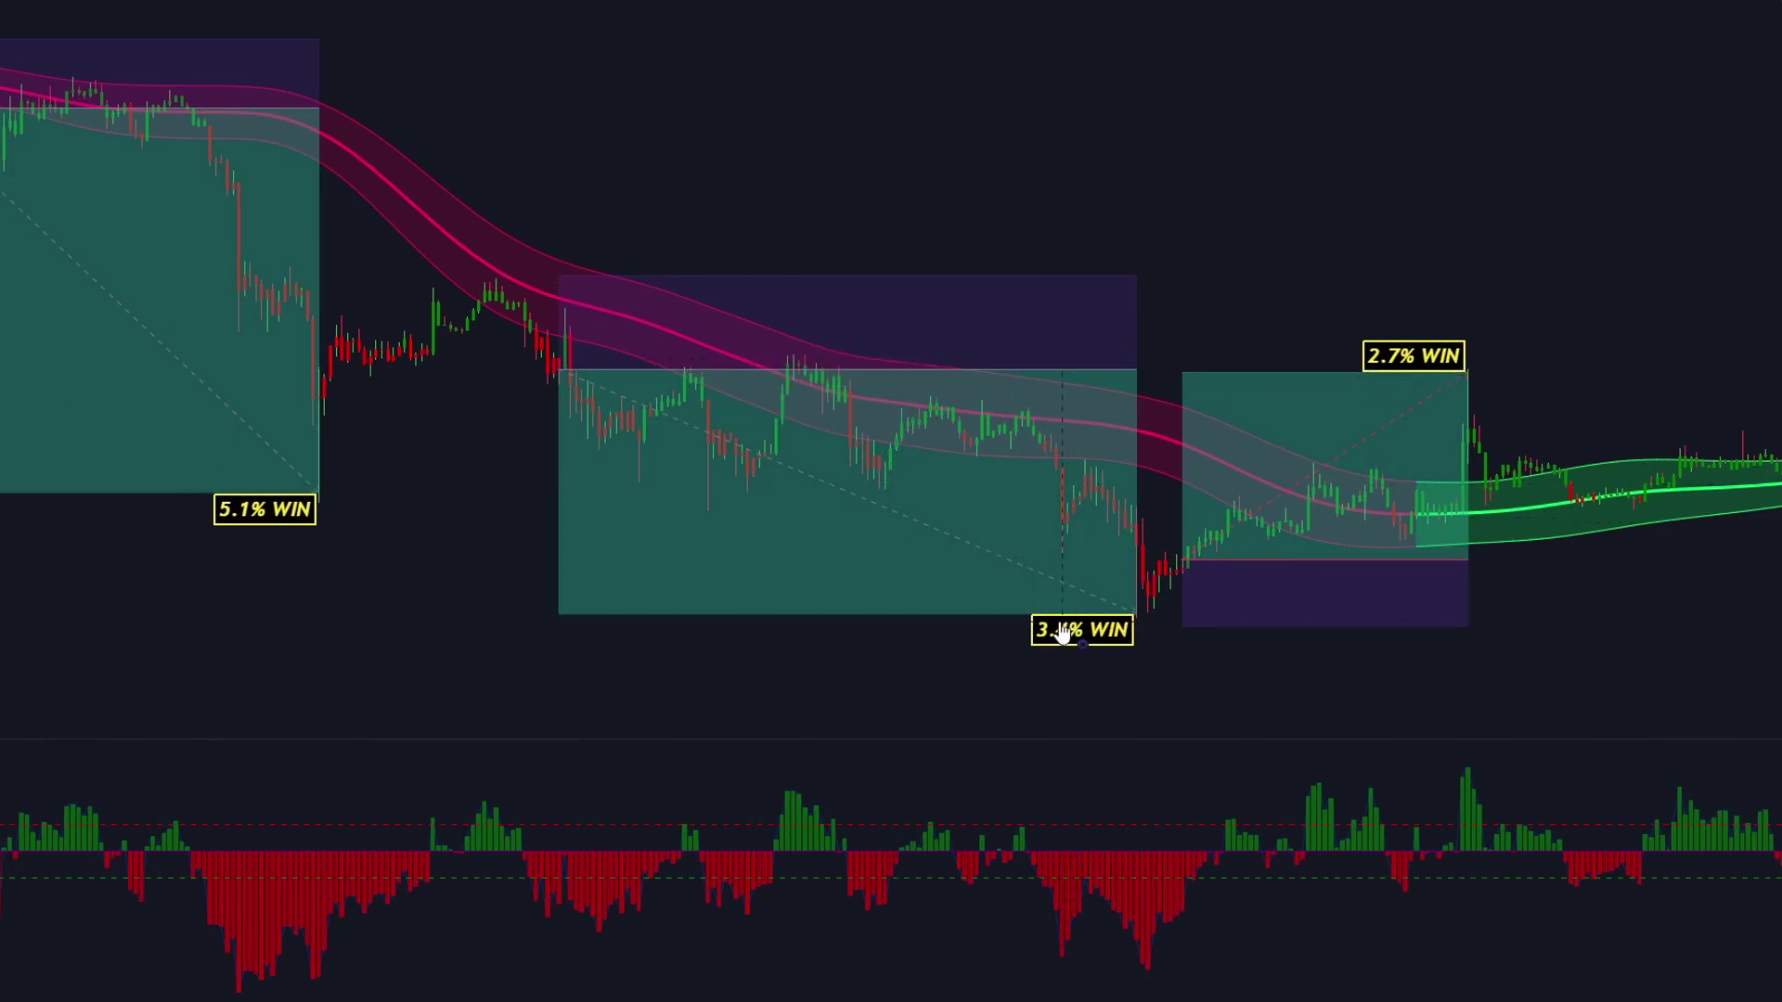
pyautogui.moveTo(495, 477); pyautogui.dragTo(1141, 545)
# Step: Continue further back past the 6.1% short, 6.3% long, 5.1% short and 5.9% long wins
pyautogui.moveTo(895, 231)
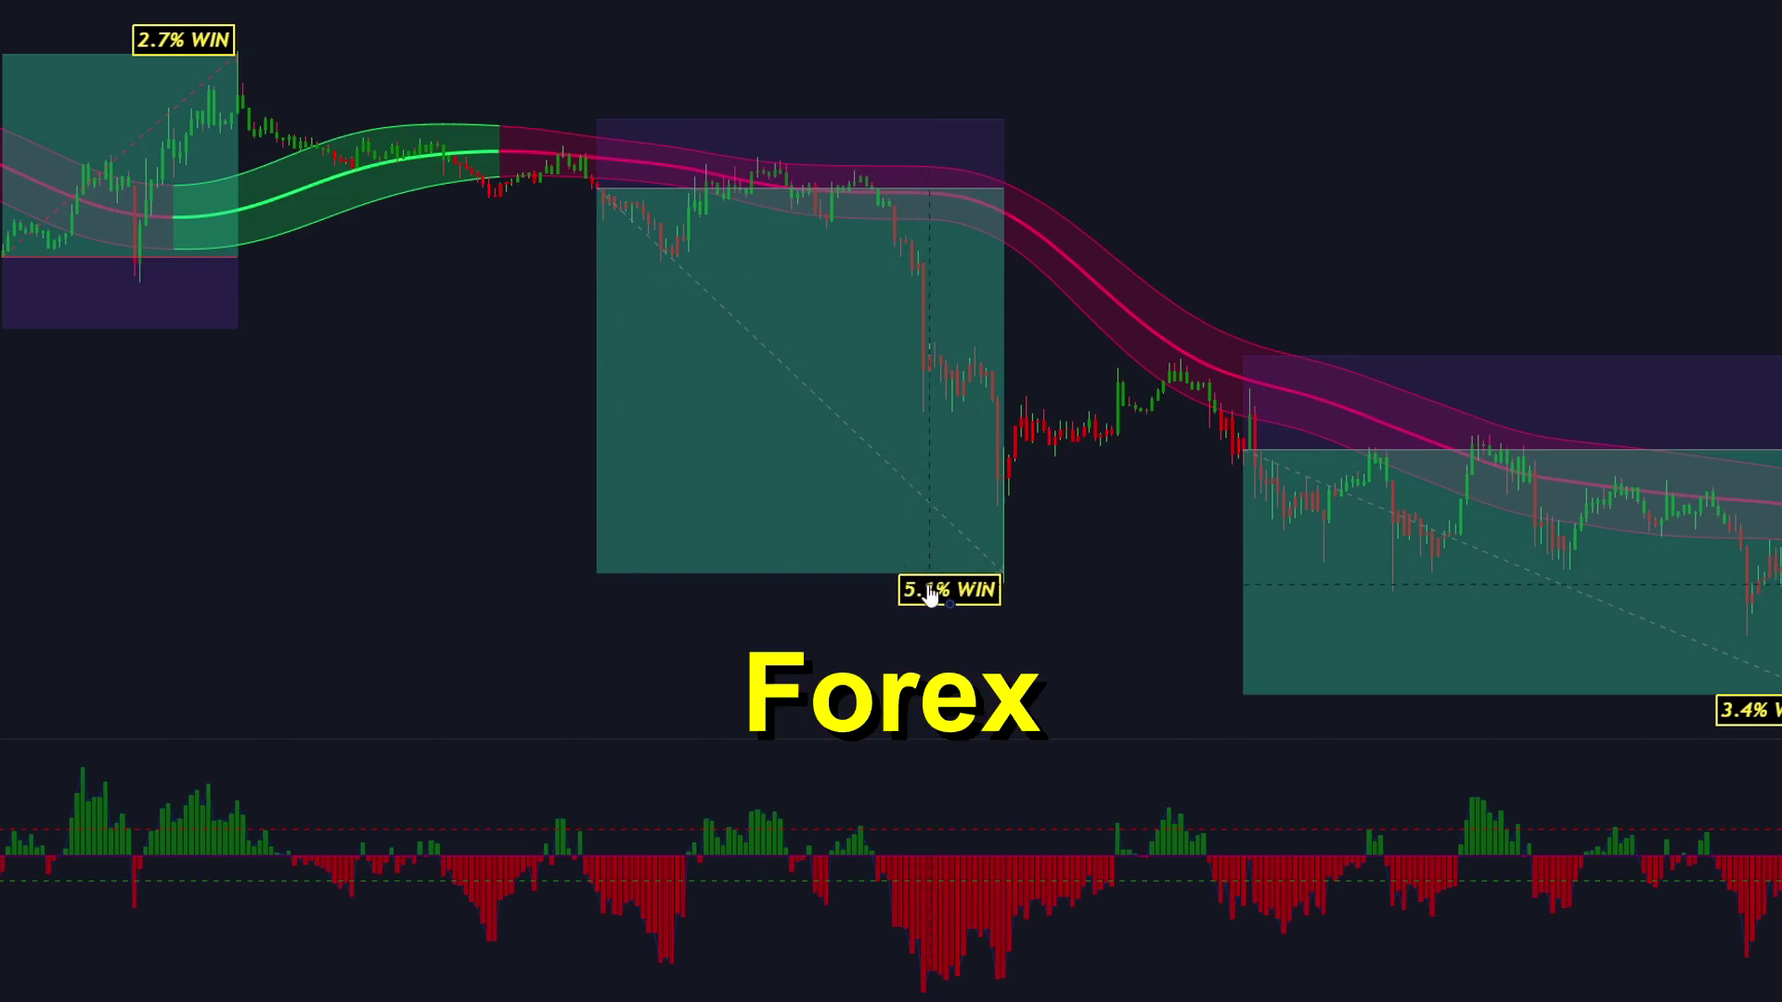
pyautogui.moveTo(440, 453); pyautogui.dragTo(1236, 709)
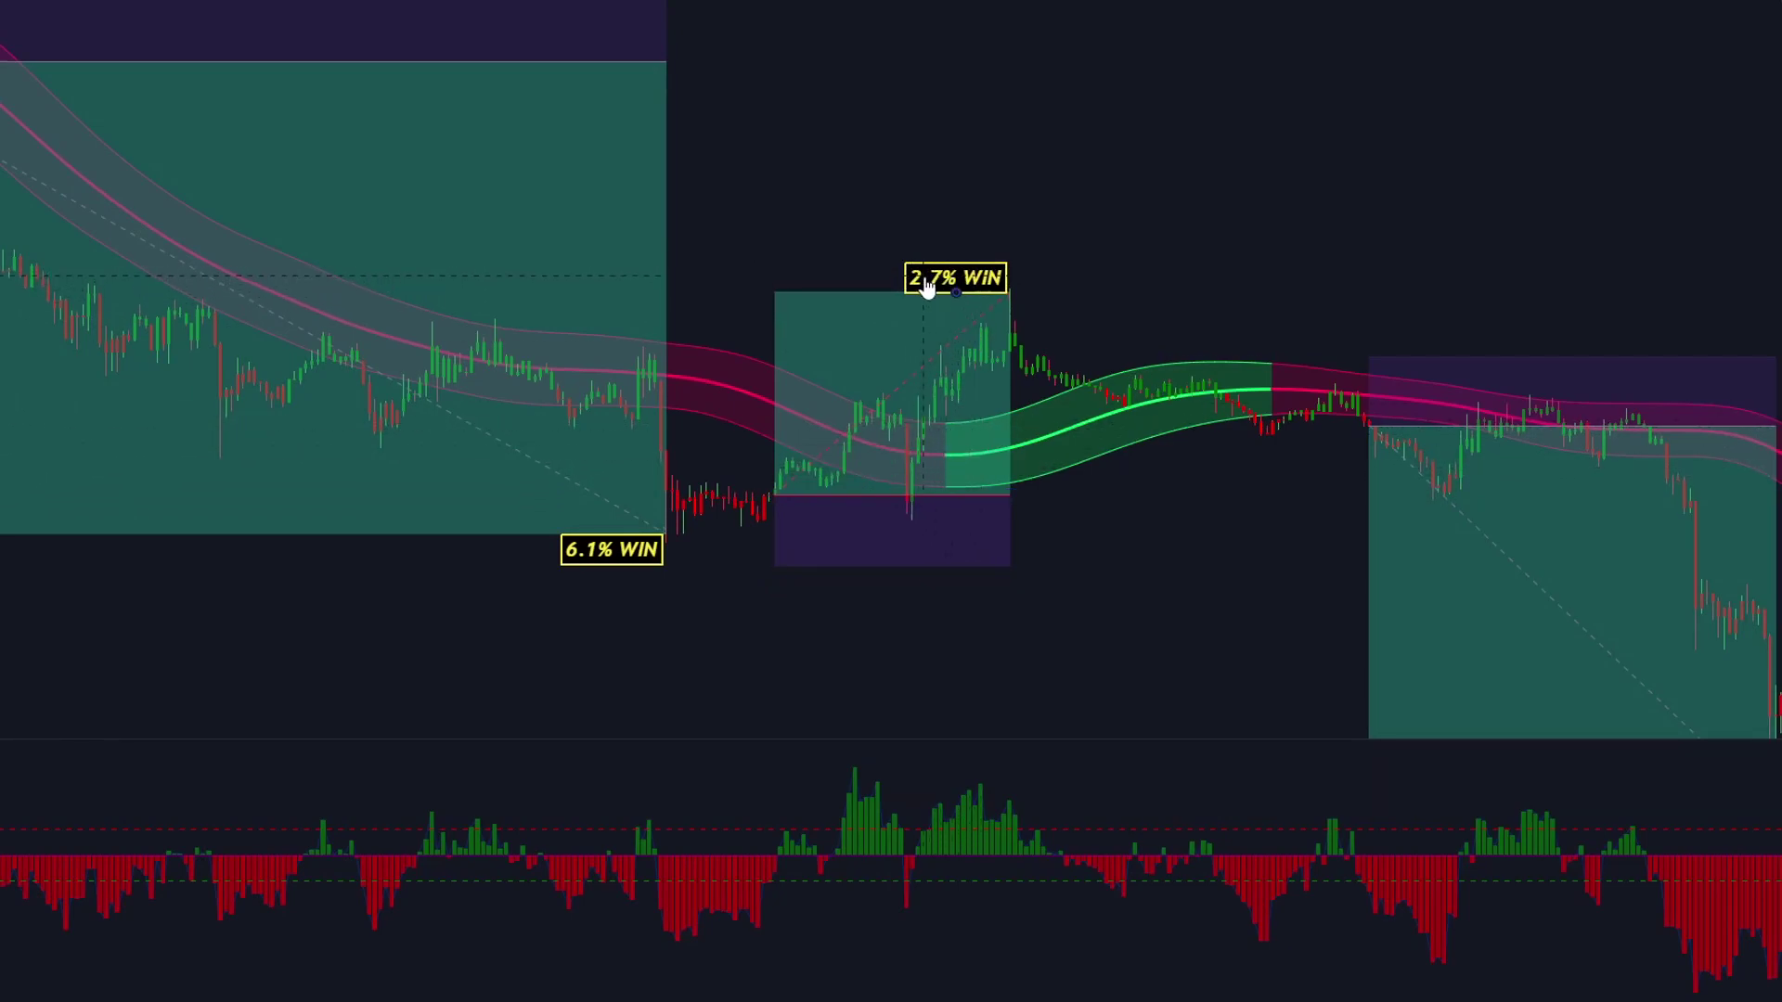
pyautogui.moveTo(754, 198); pyautogui.dragTo(1388, 338)
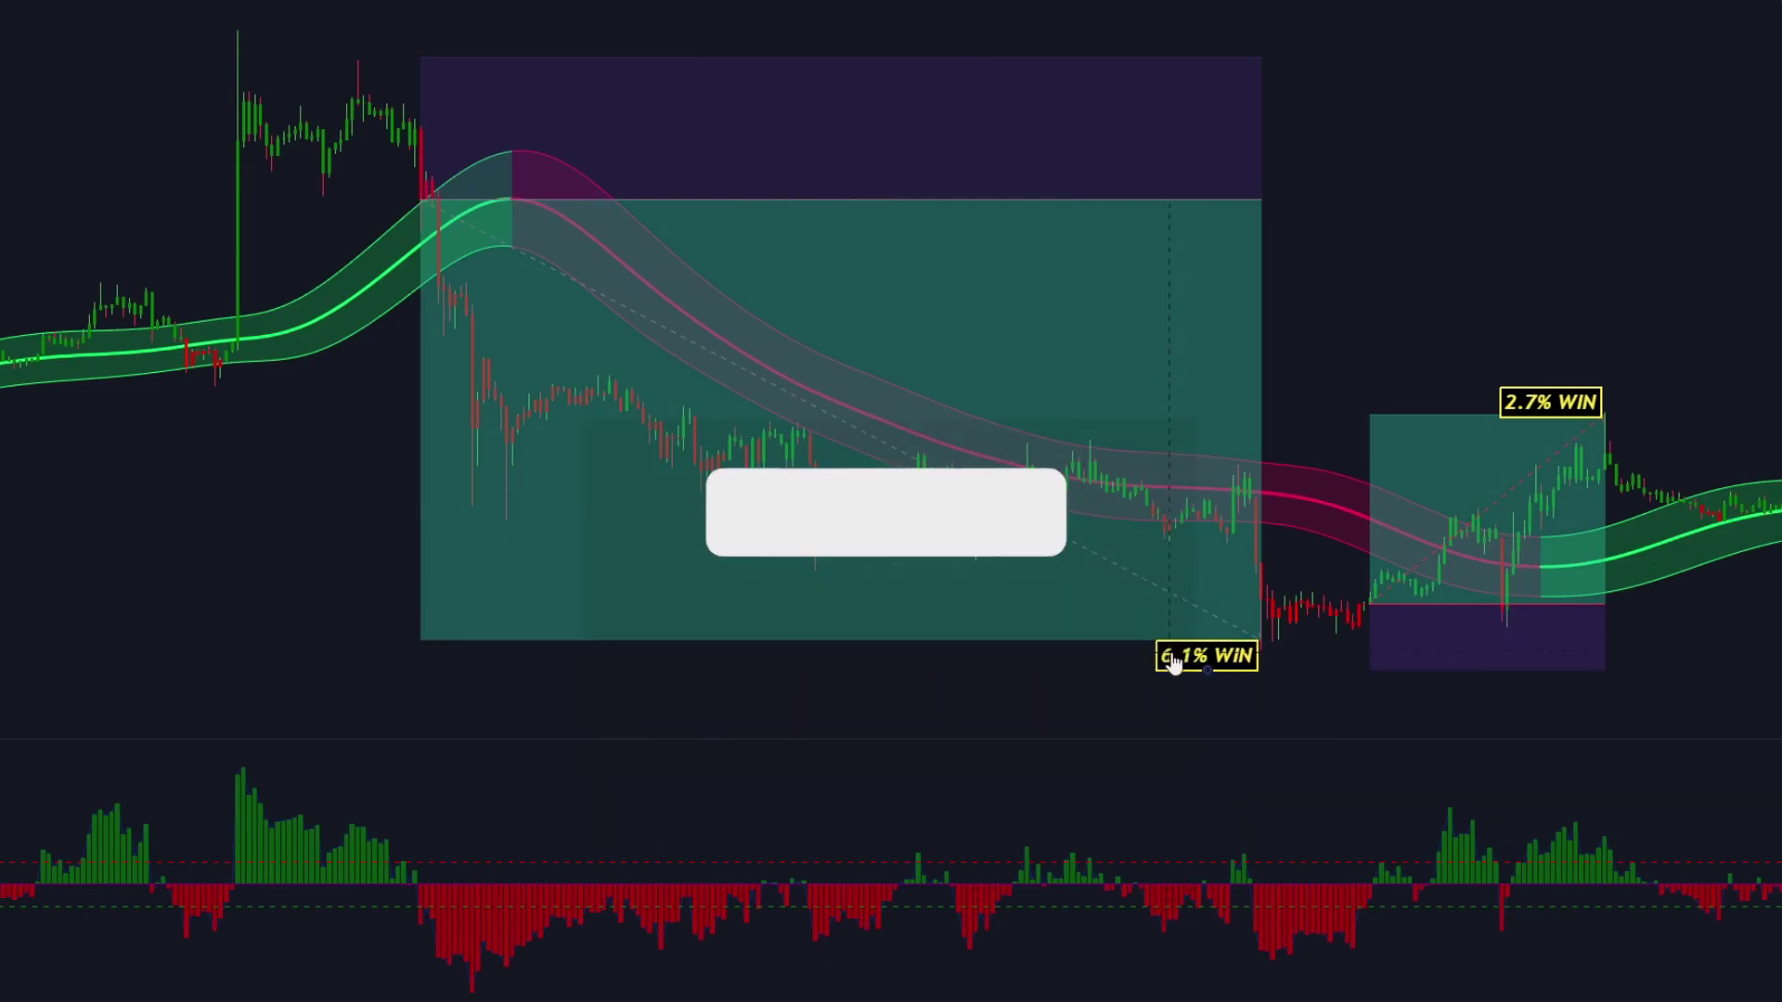
pyautogui.moveTo(782, 567); pyautogui.dragTo(1428, 334)
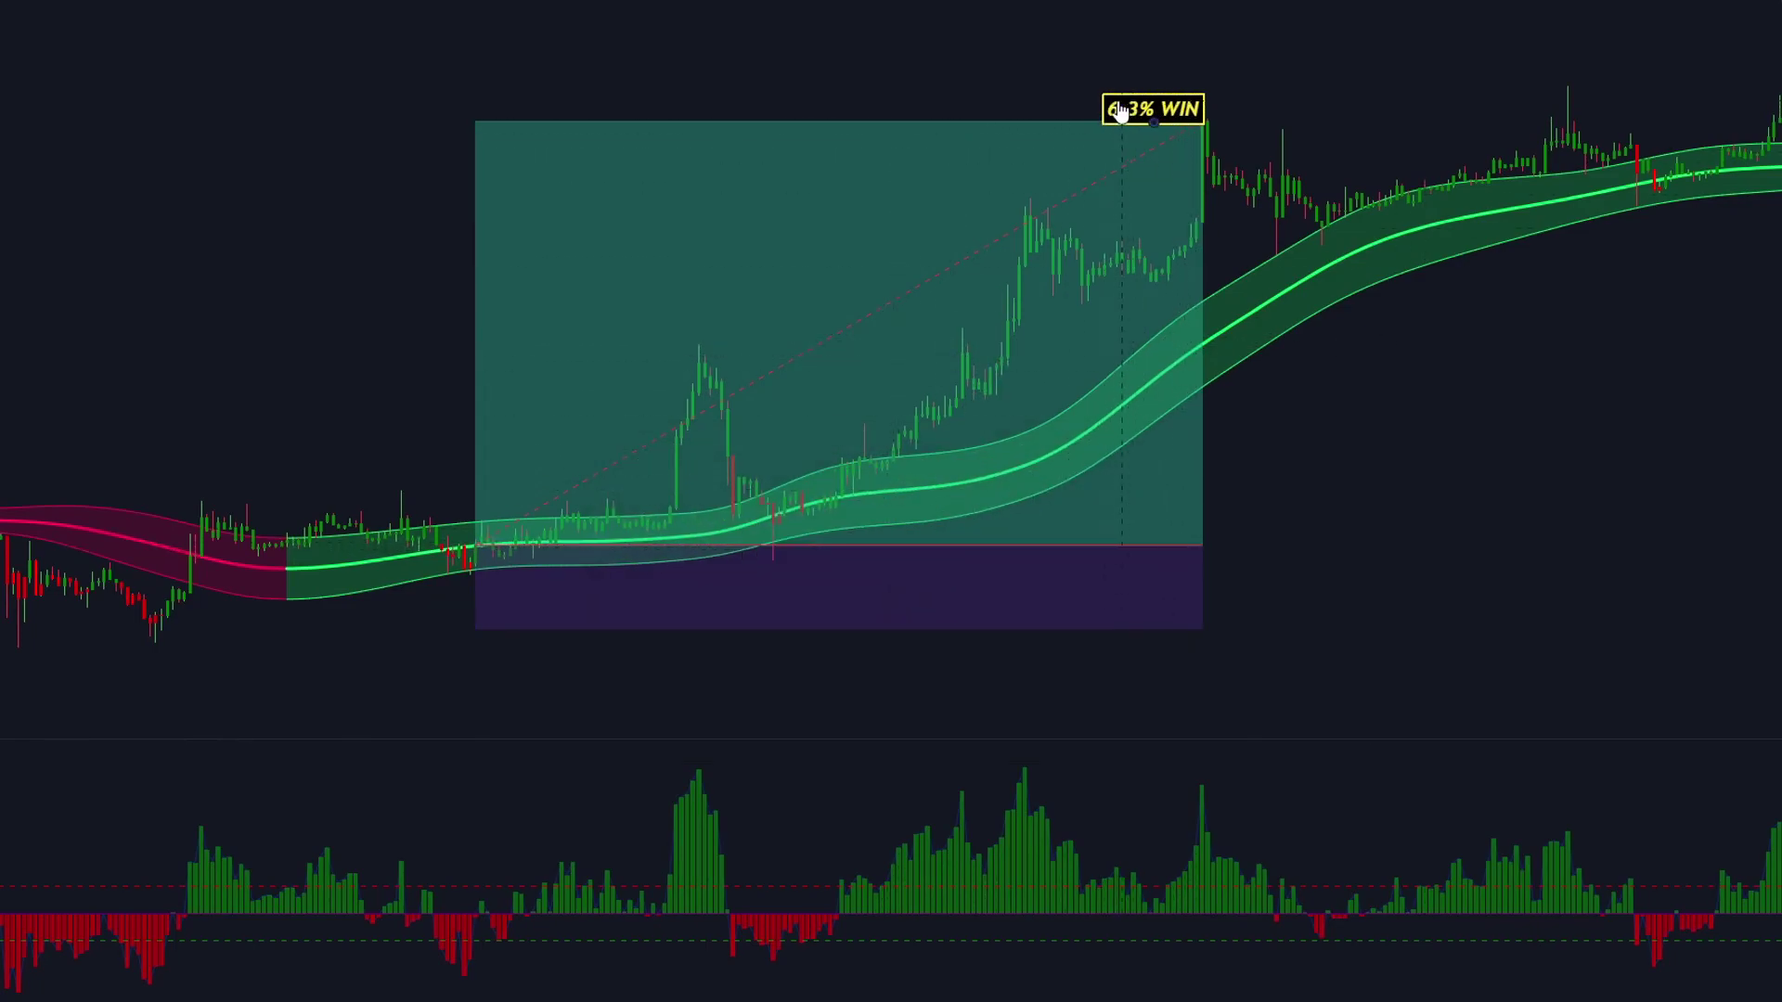
pyautogui.moveTo(320, 278); pyautogui.dragTo(1313, 214)
pyautogui.moveTo(609, 238); pyautogui.dragTo(1551, 274)
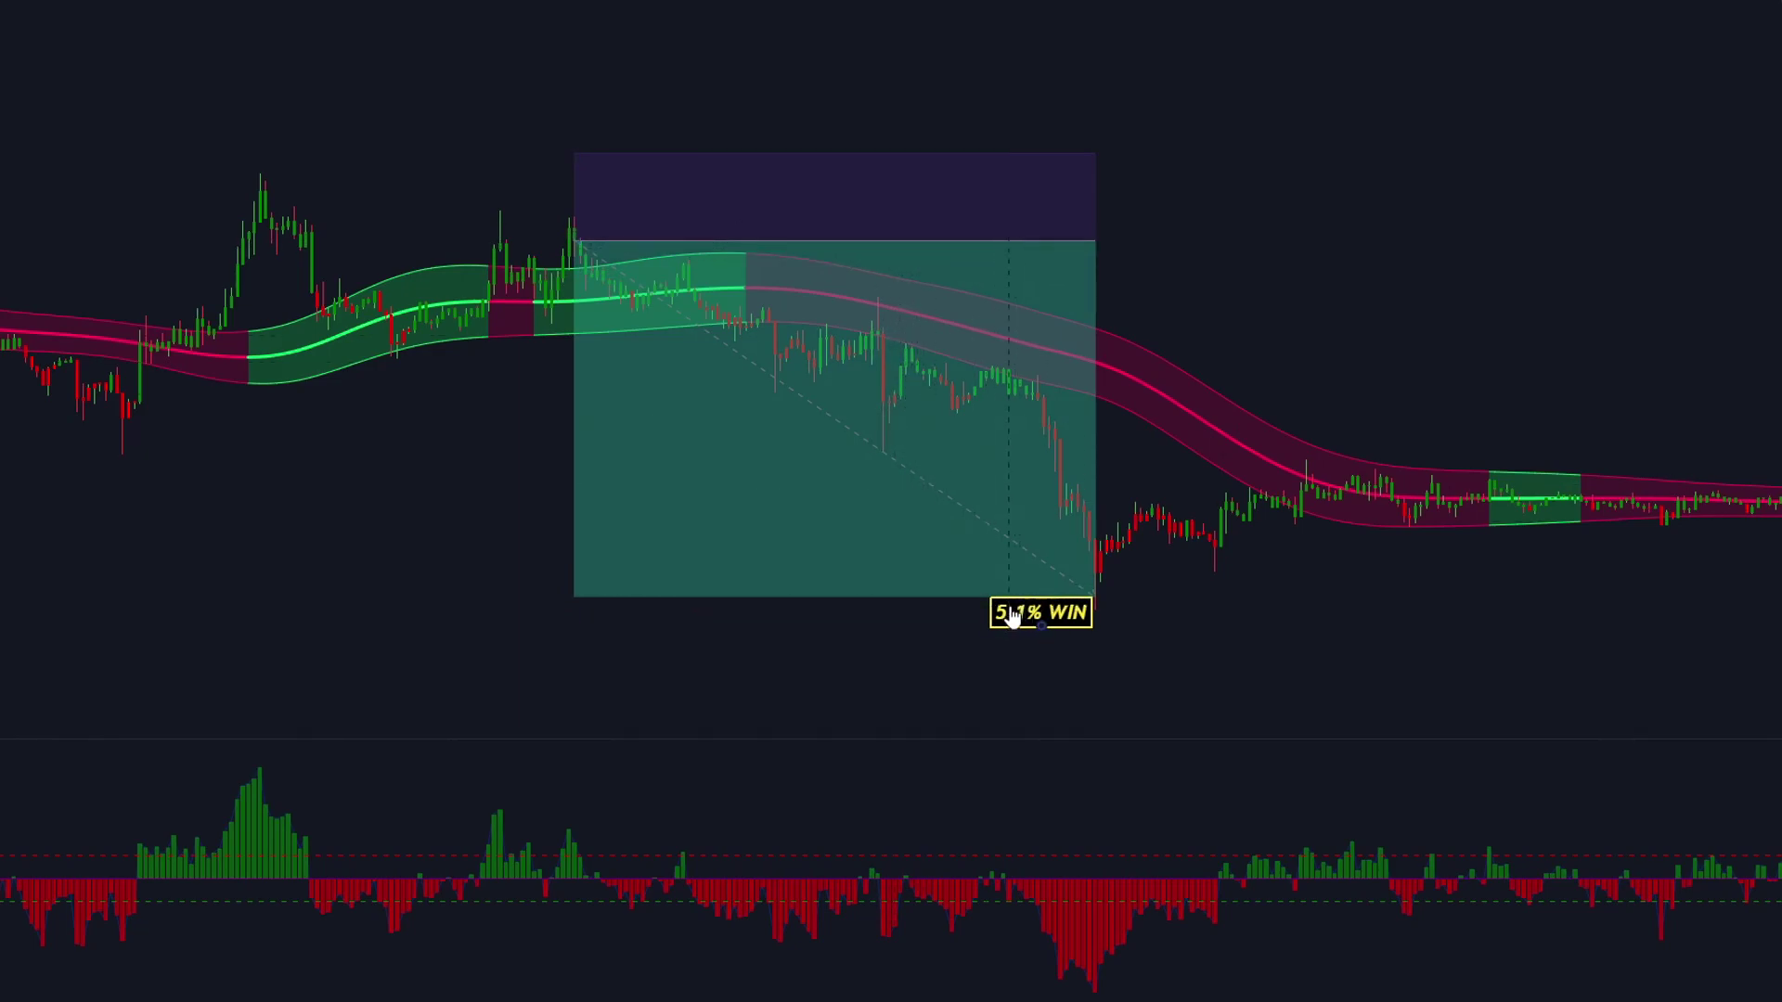
pyautogui.moveTo(322, 446); pyautogui.dragTo(1594, 376)
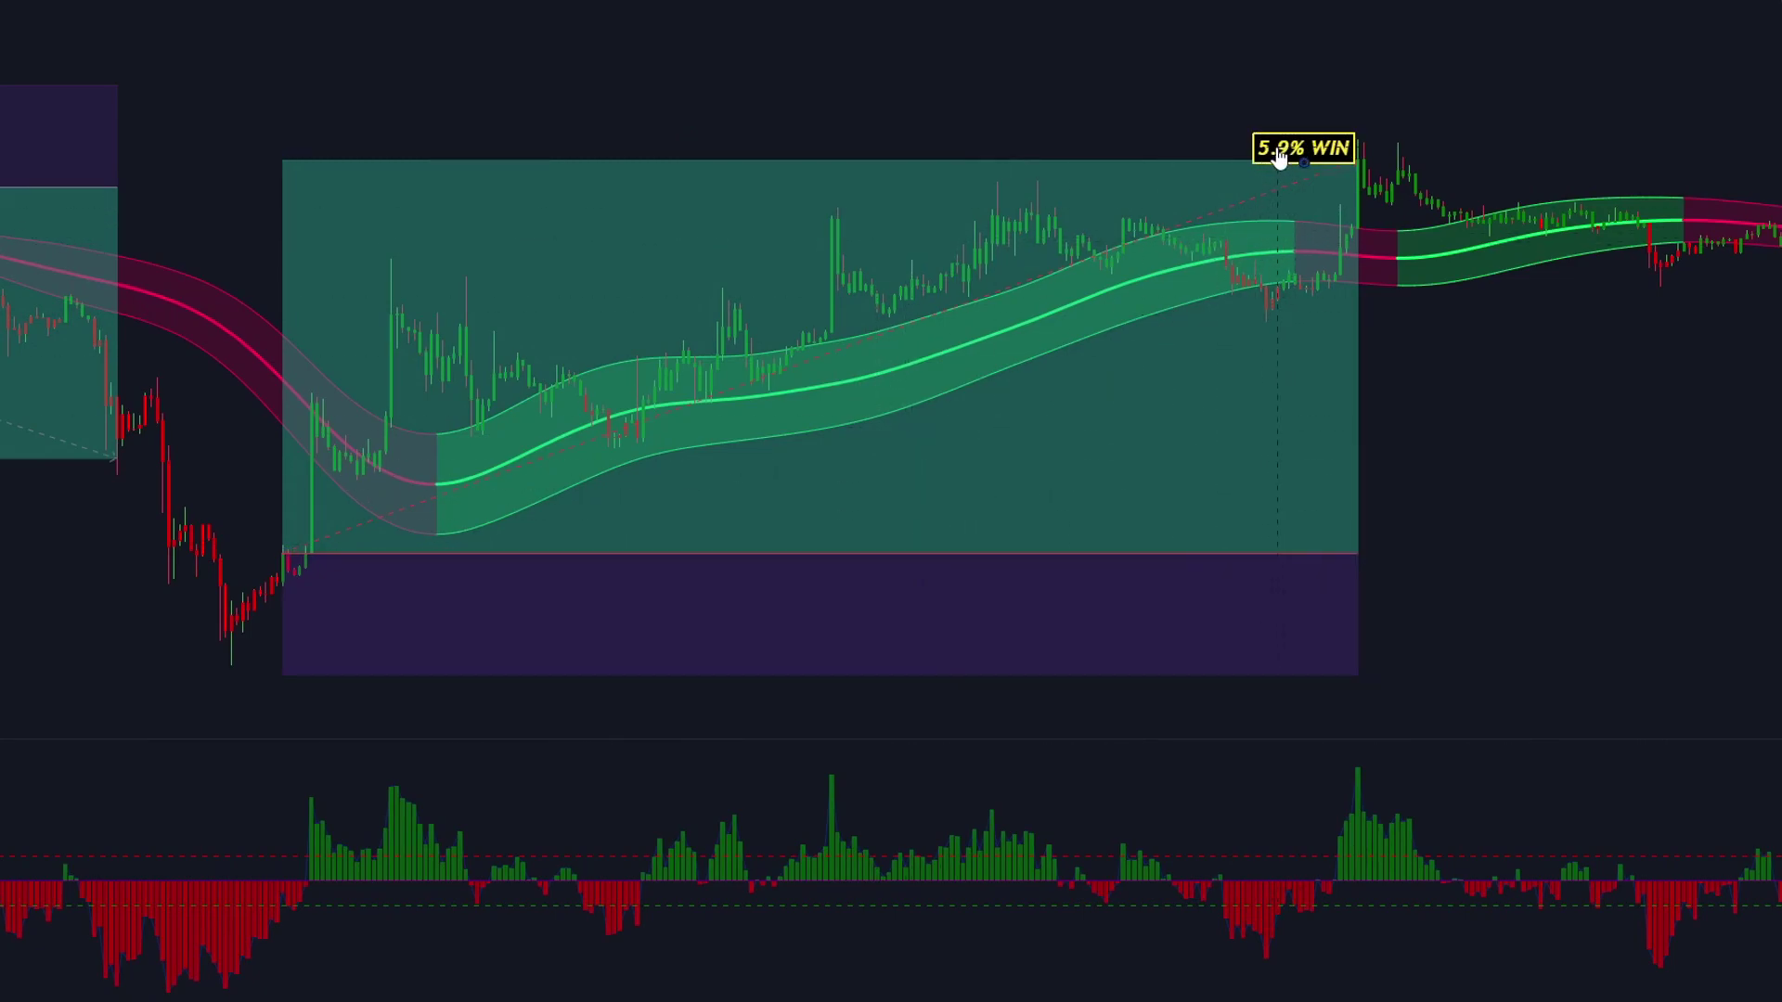
pyautogui.moveTo(519, 121); pyautogui.dragTo(1271, 134)
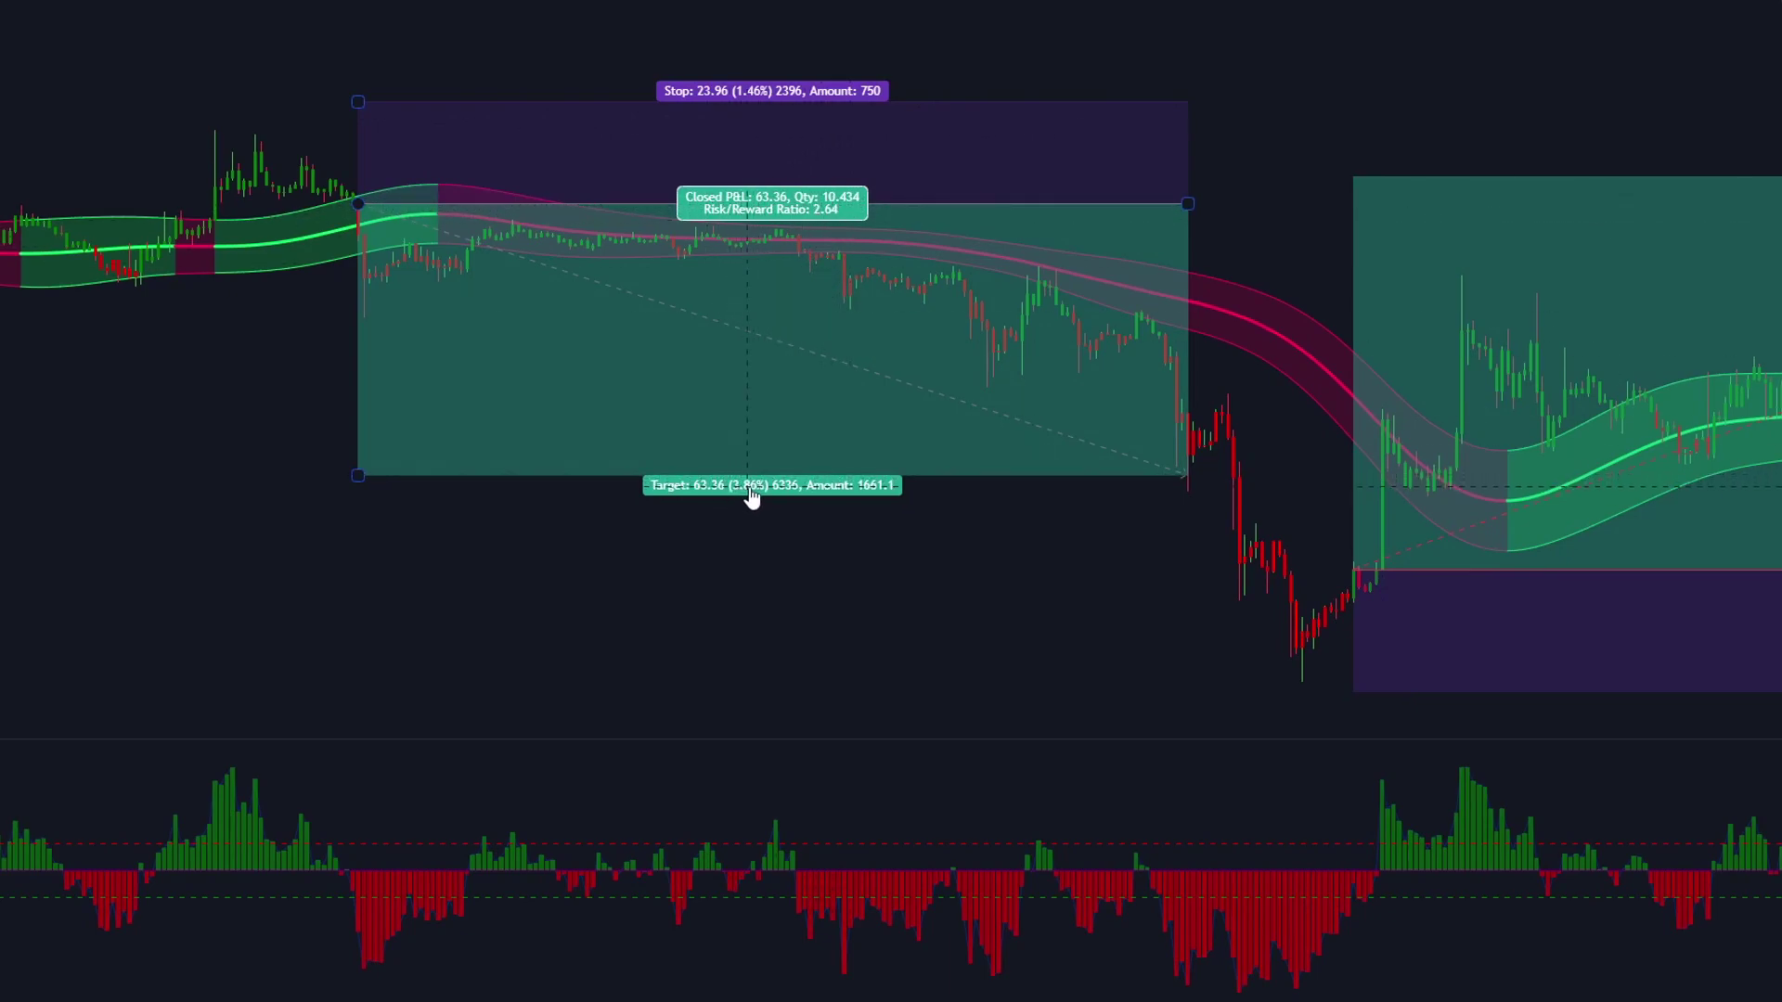
pyautogui.moveTo(75, 338); pyautogui.dragTo(616, 397)
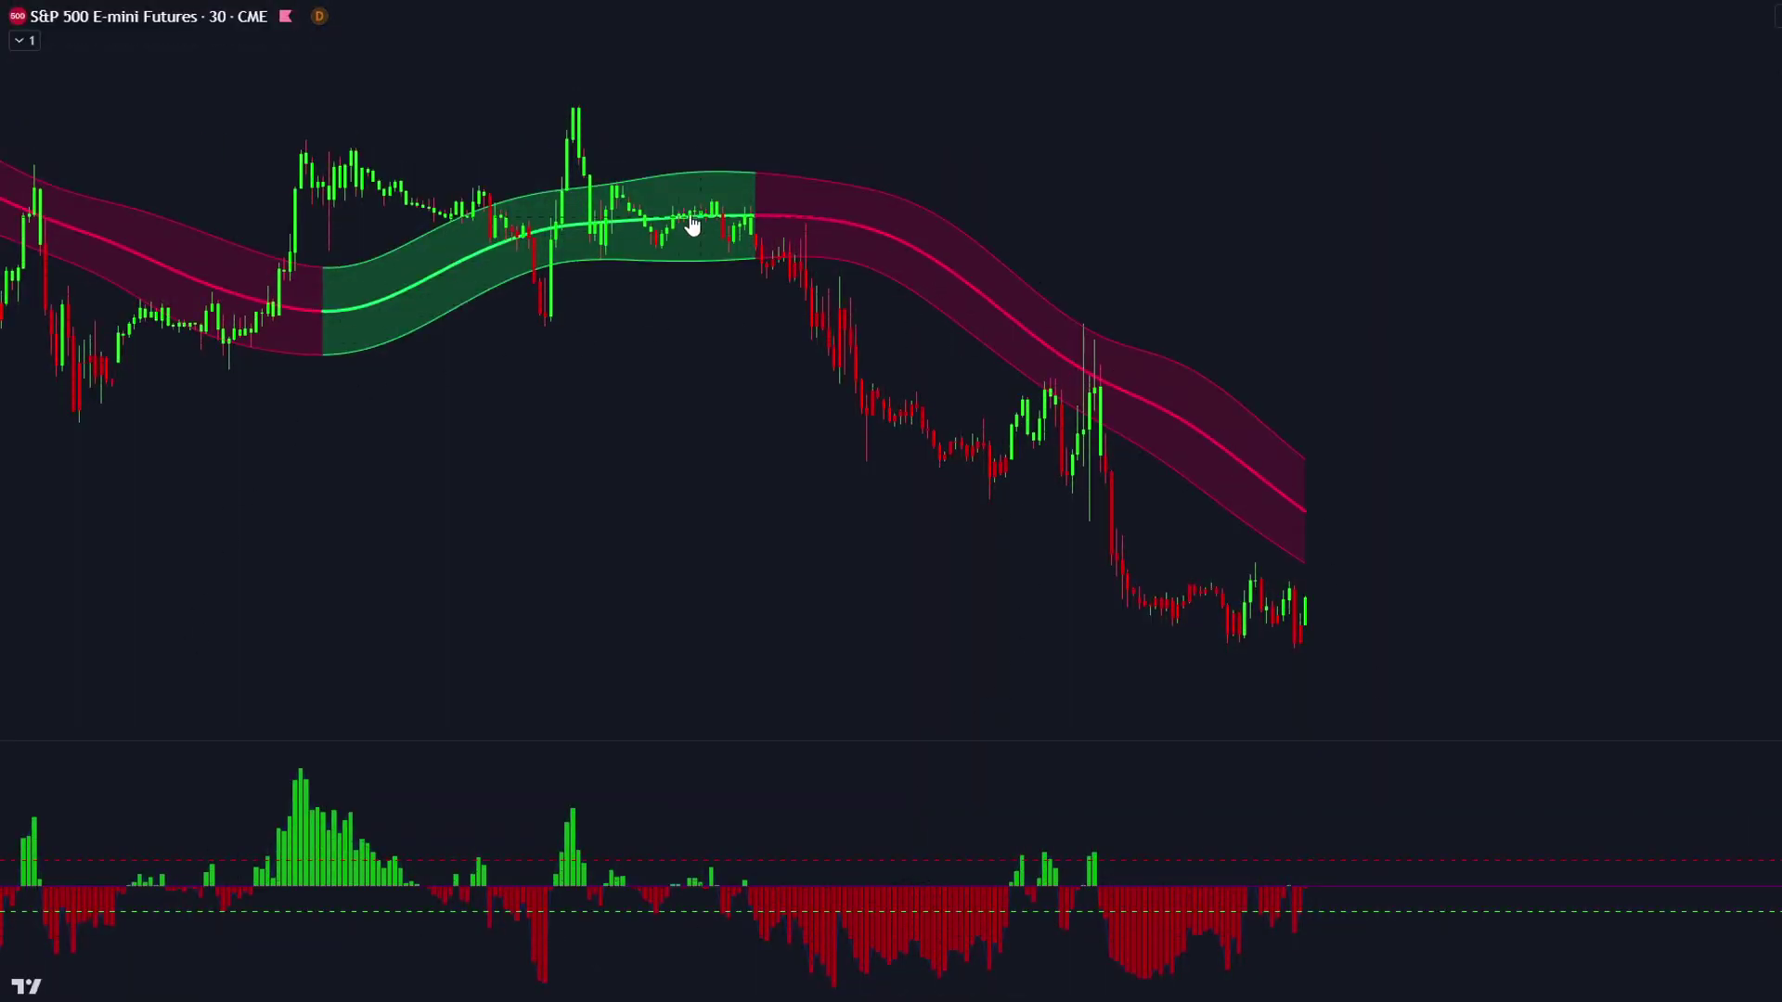
# Step: Expand the legend to list GC [DW] and RSI HistoAlert Strategy, then show a plain 5m ES1! chart
pyautogui.click(23, 42)
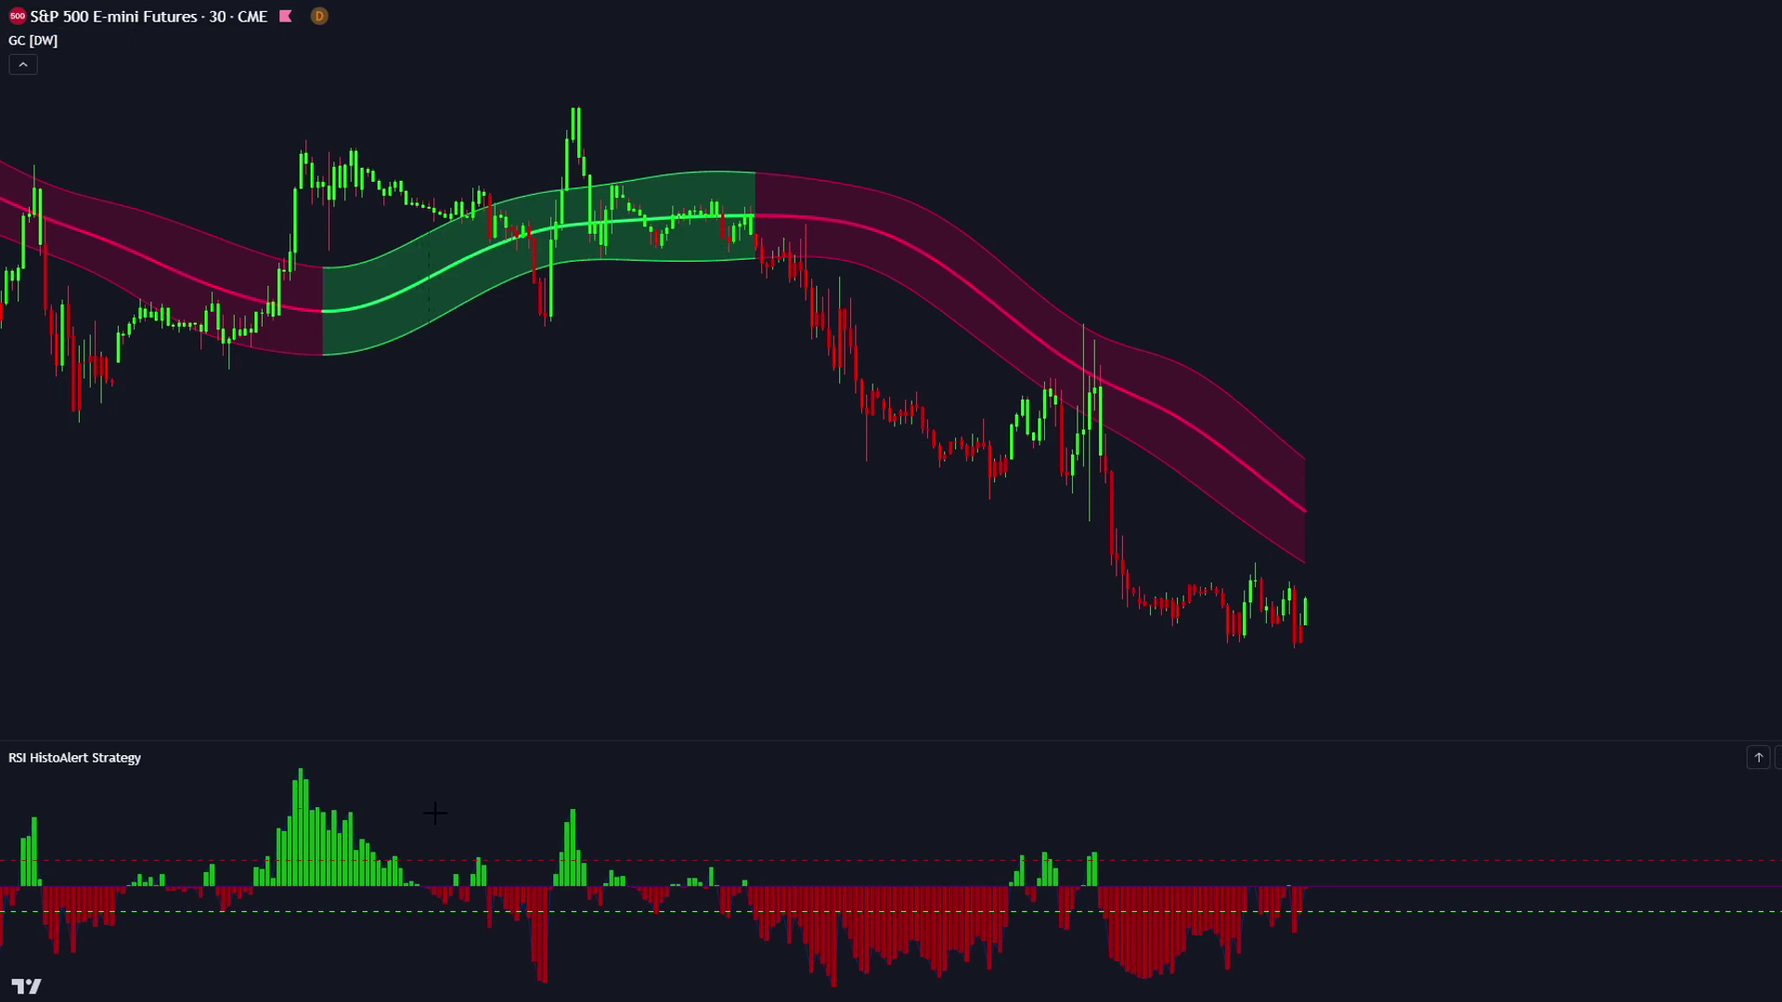
pyautogui.moveTo(28, 763)
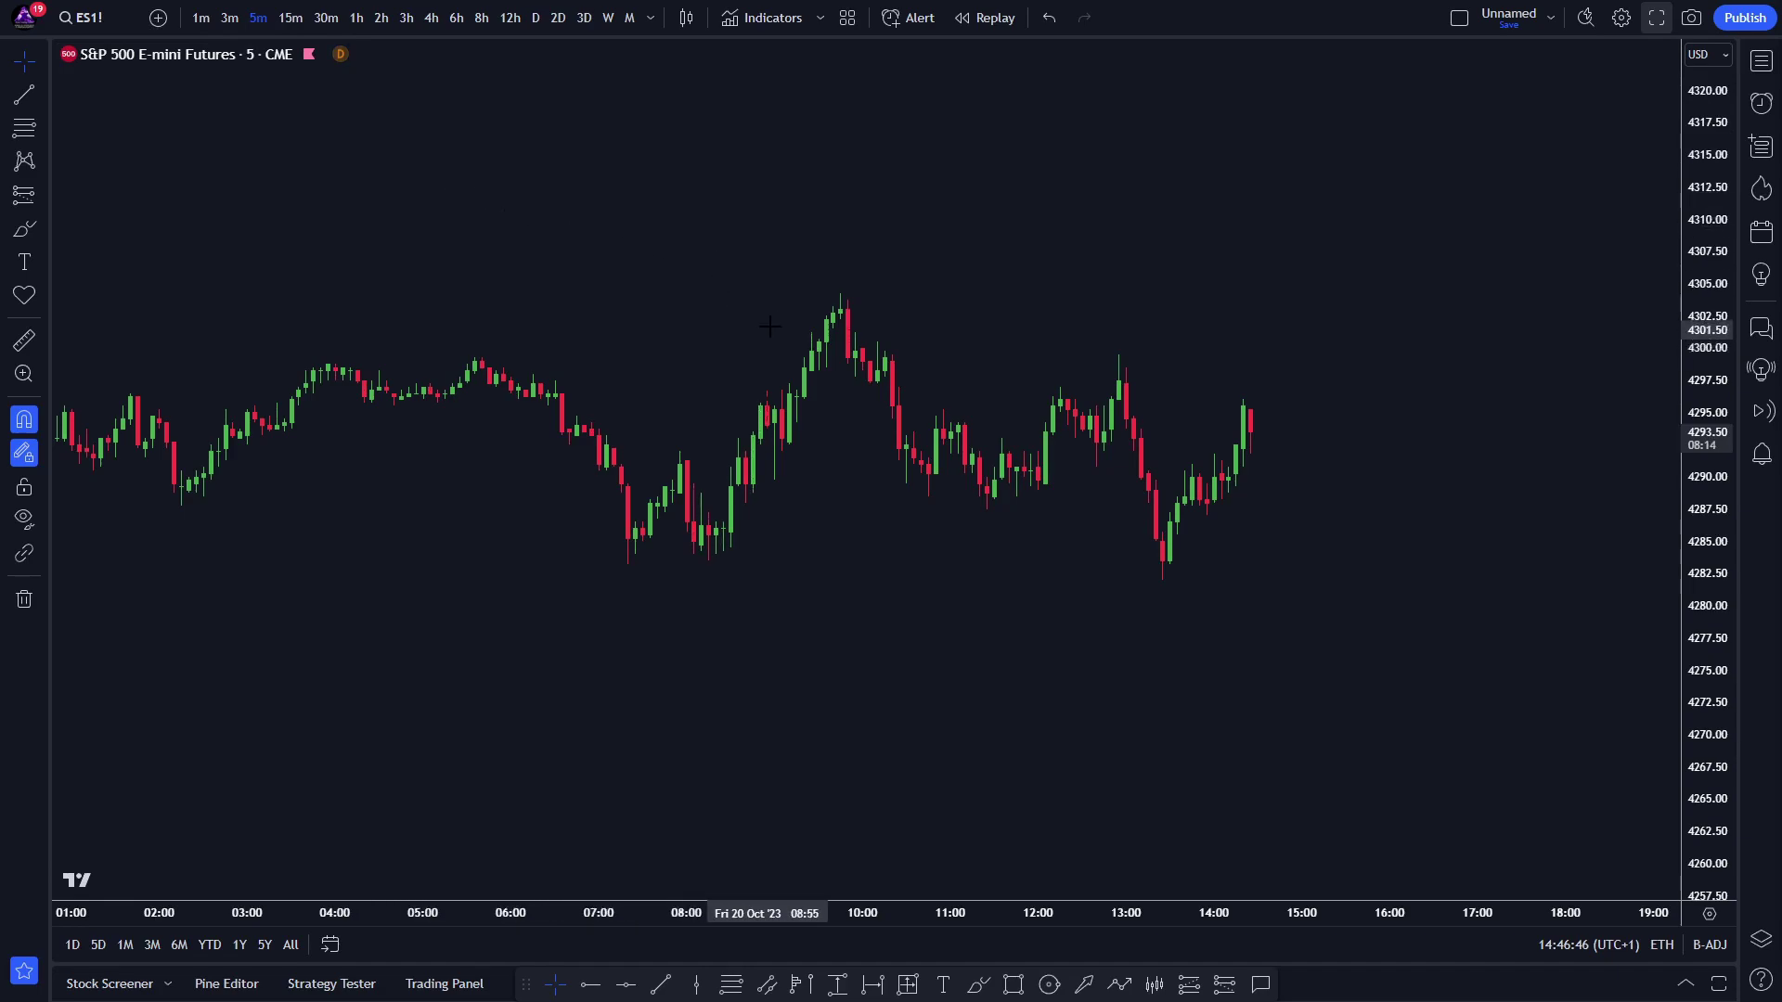
pyautogui.click(763, 19)
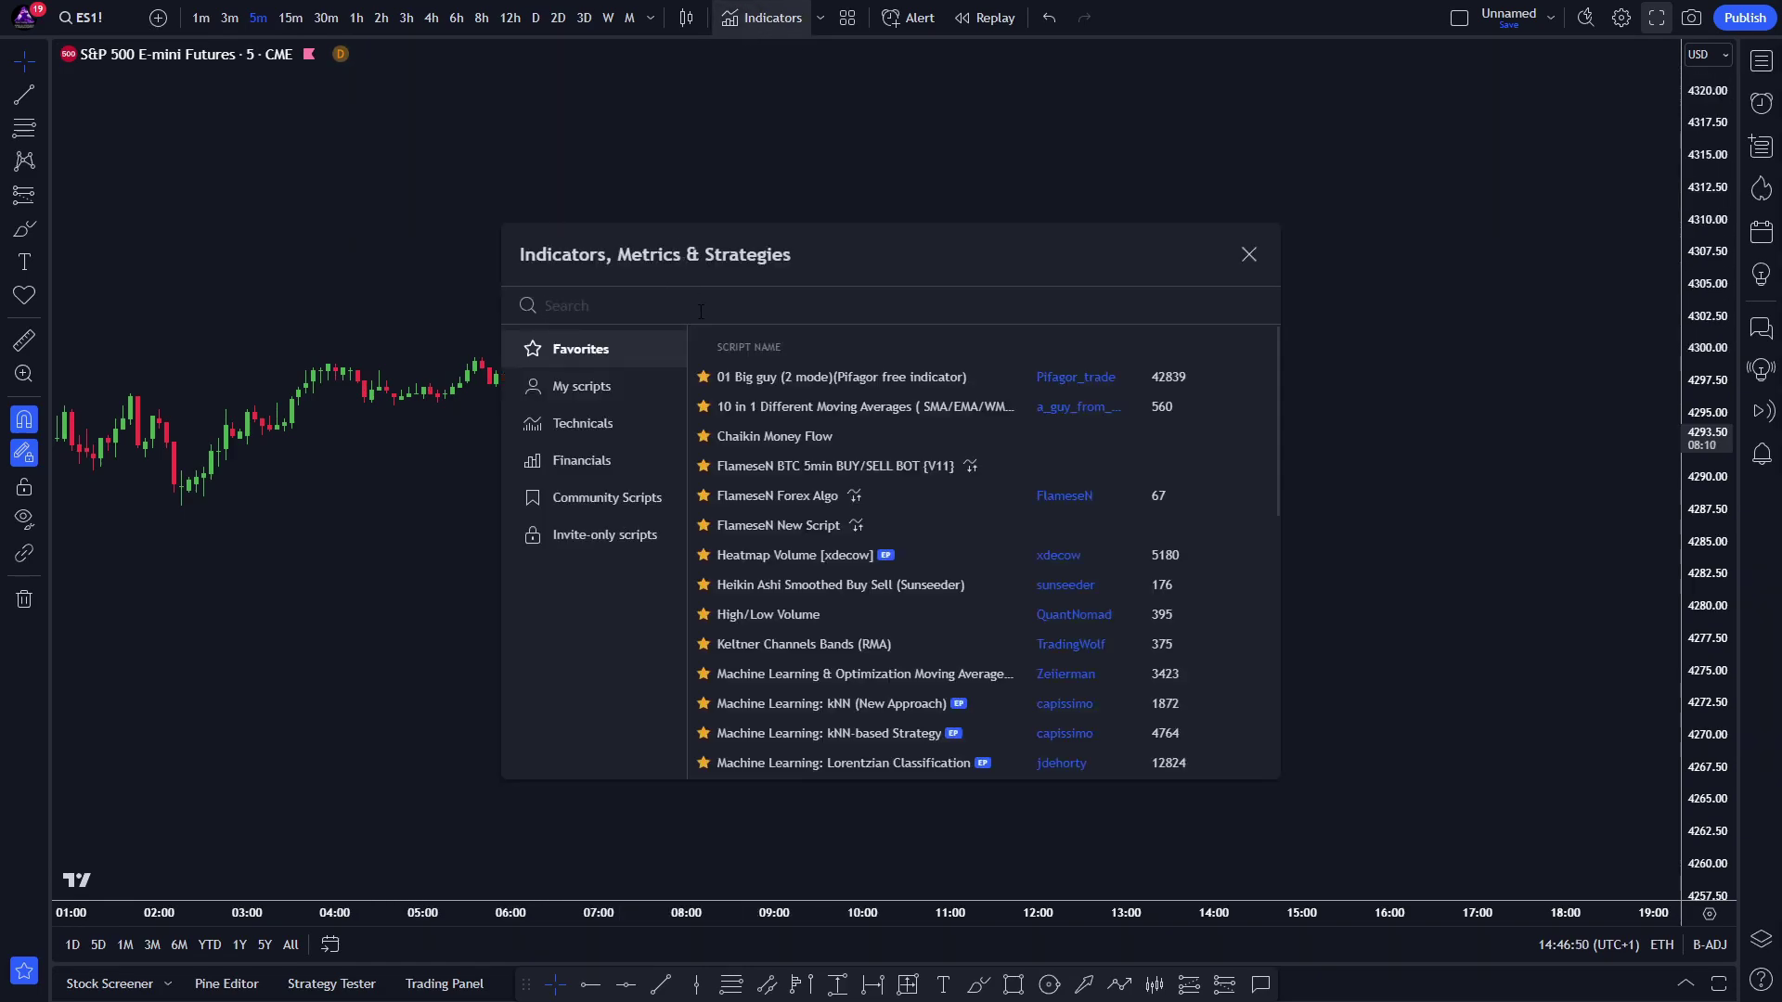
# Step: Add Gaussian Channel [DW] to the 5-minute chart with source close and 2 poles
pyautogui.write('gaussi')
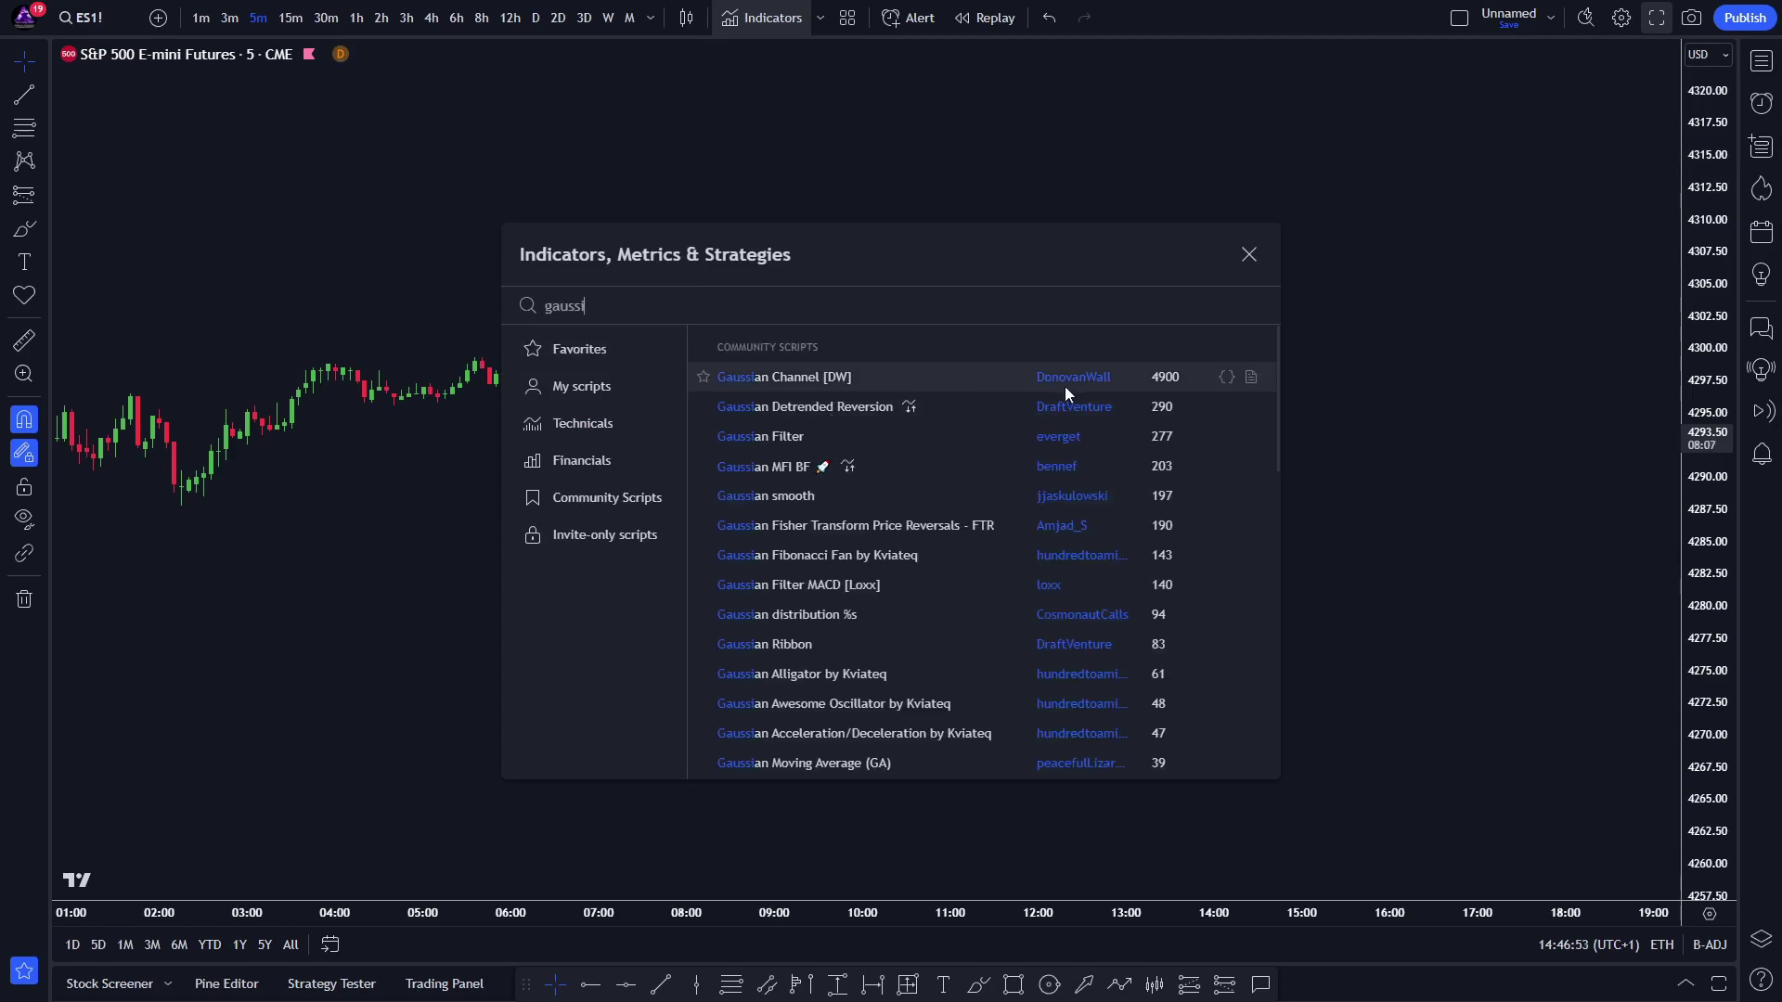
pyautogui.click(861, 376)
pyautogui.click(1248, 258)
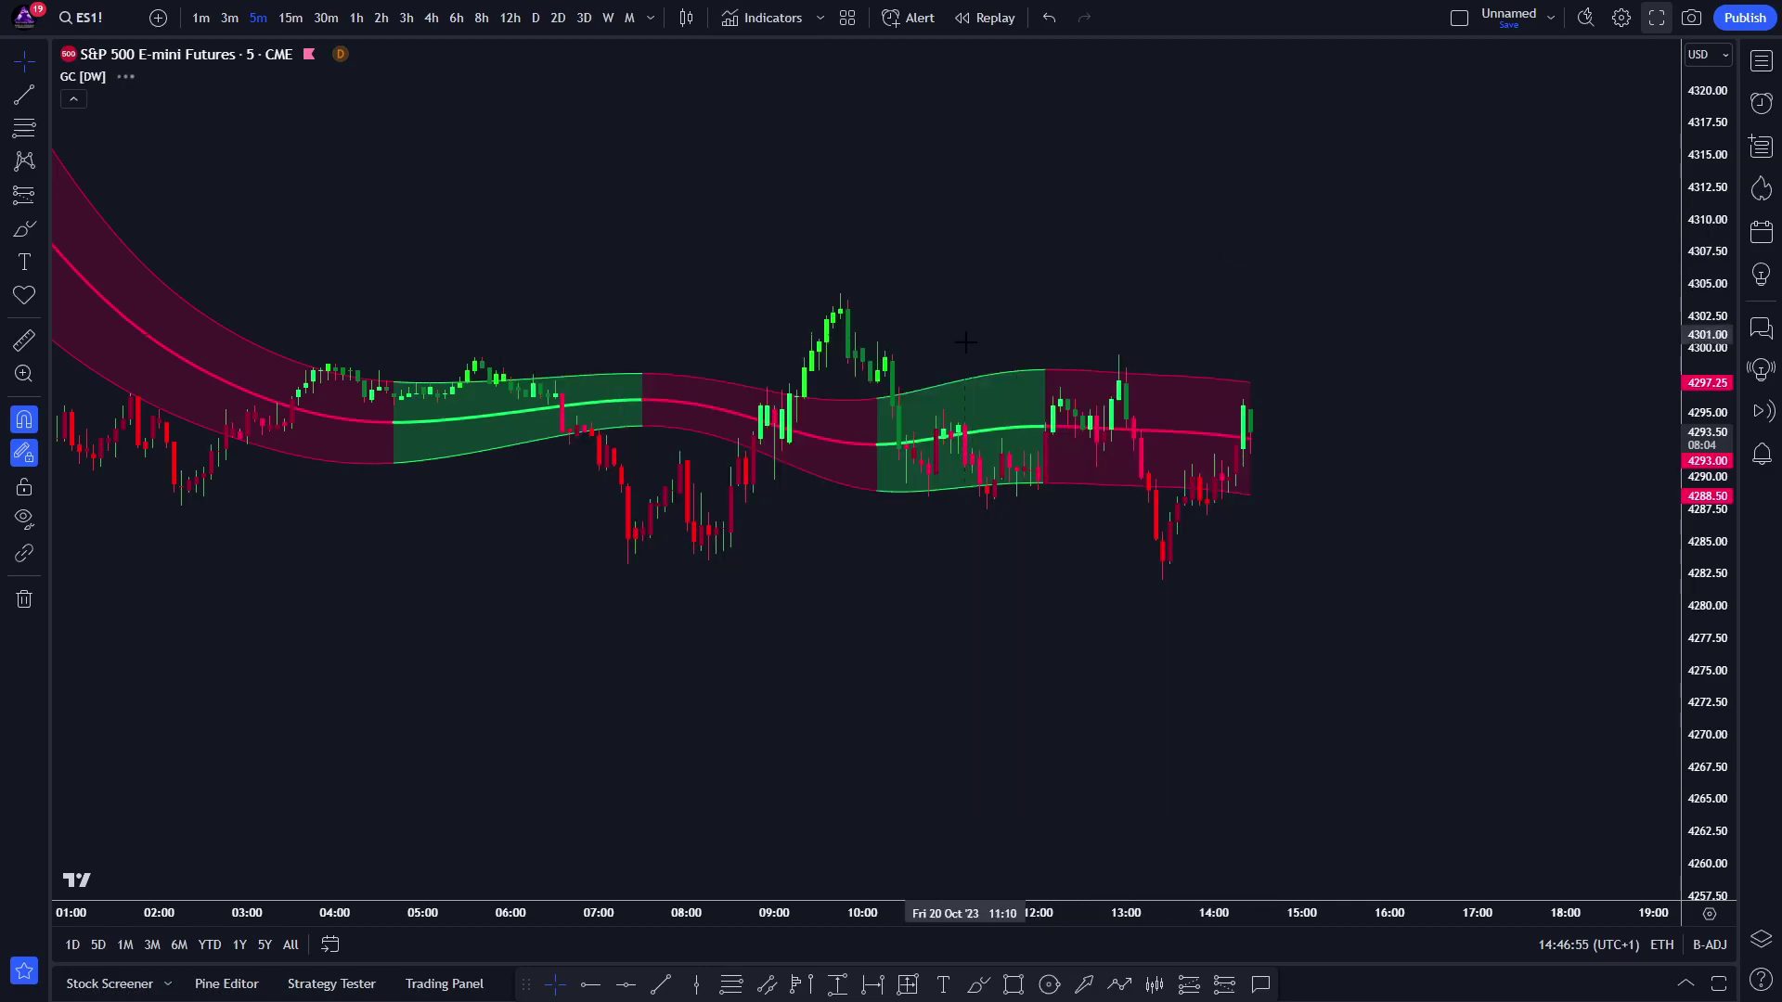
pyautogui.doubleClick(983, 387)
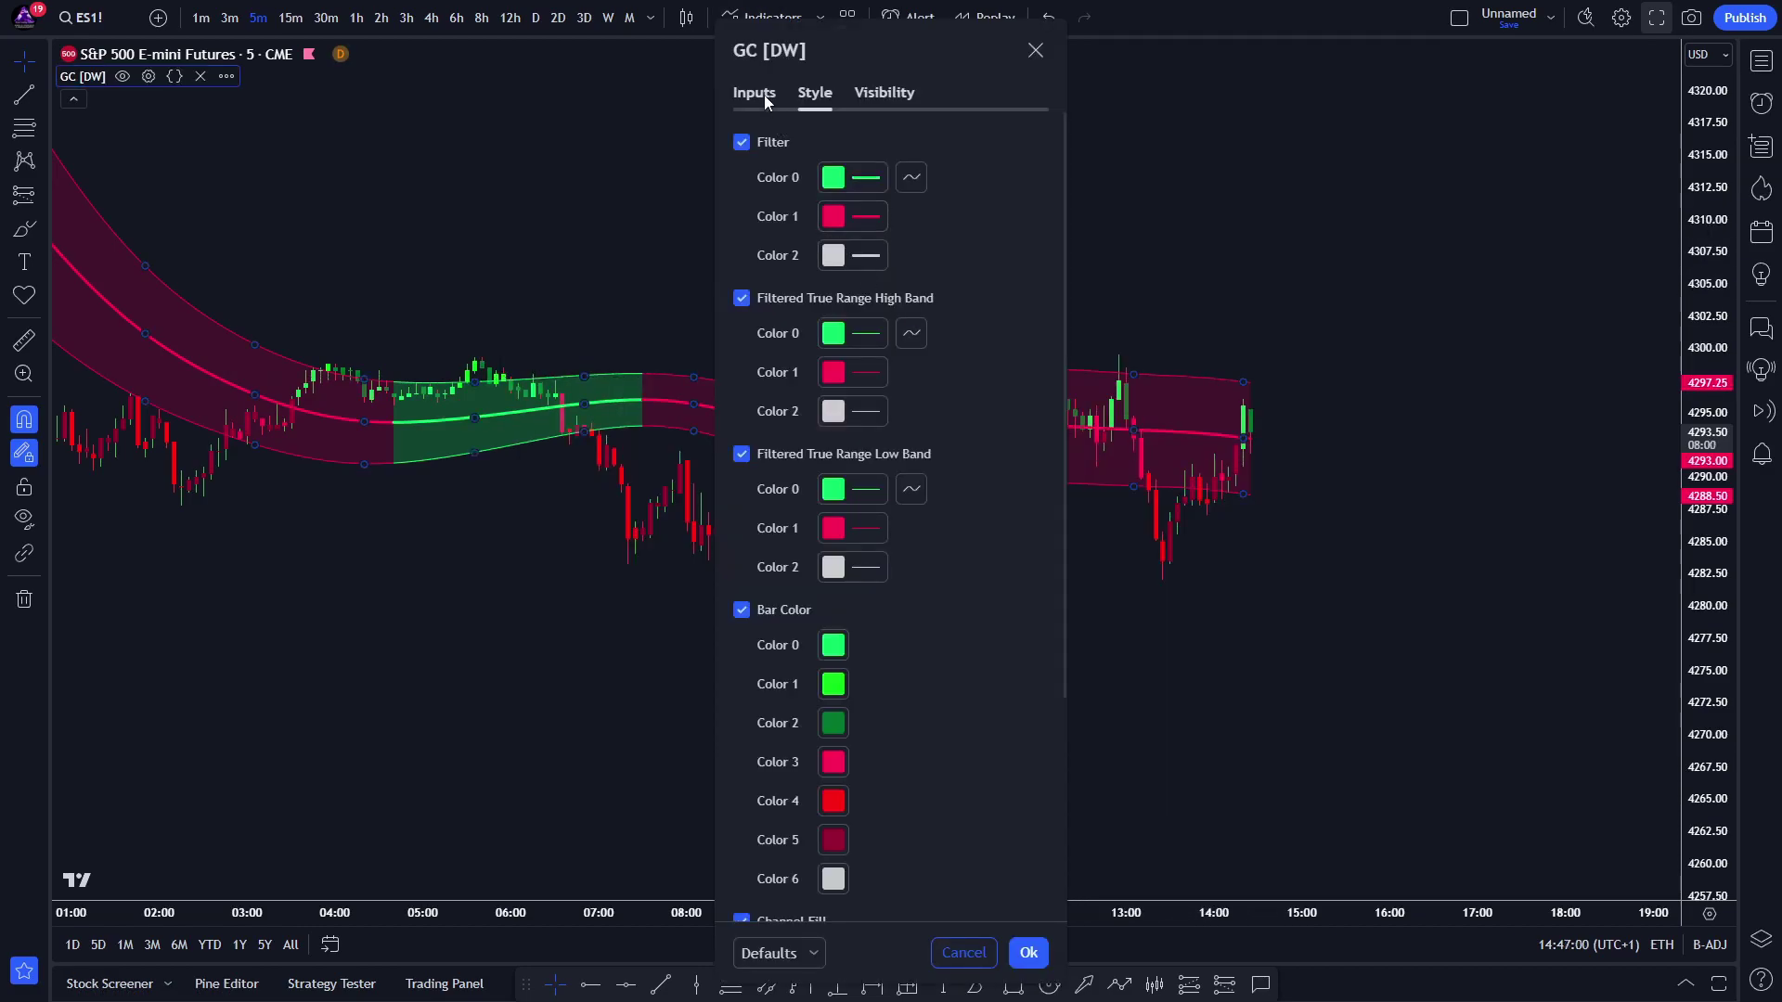
pyautogui.click(765, 95)
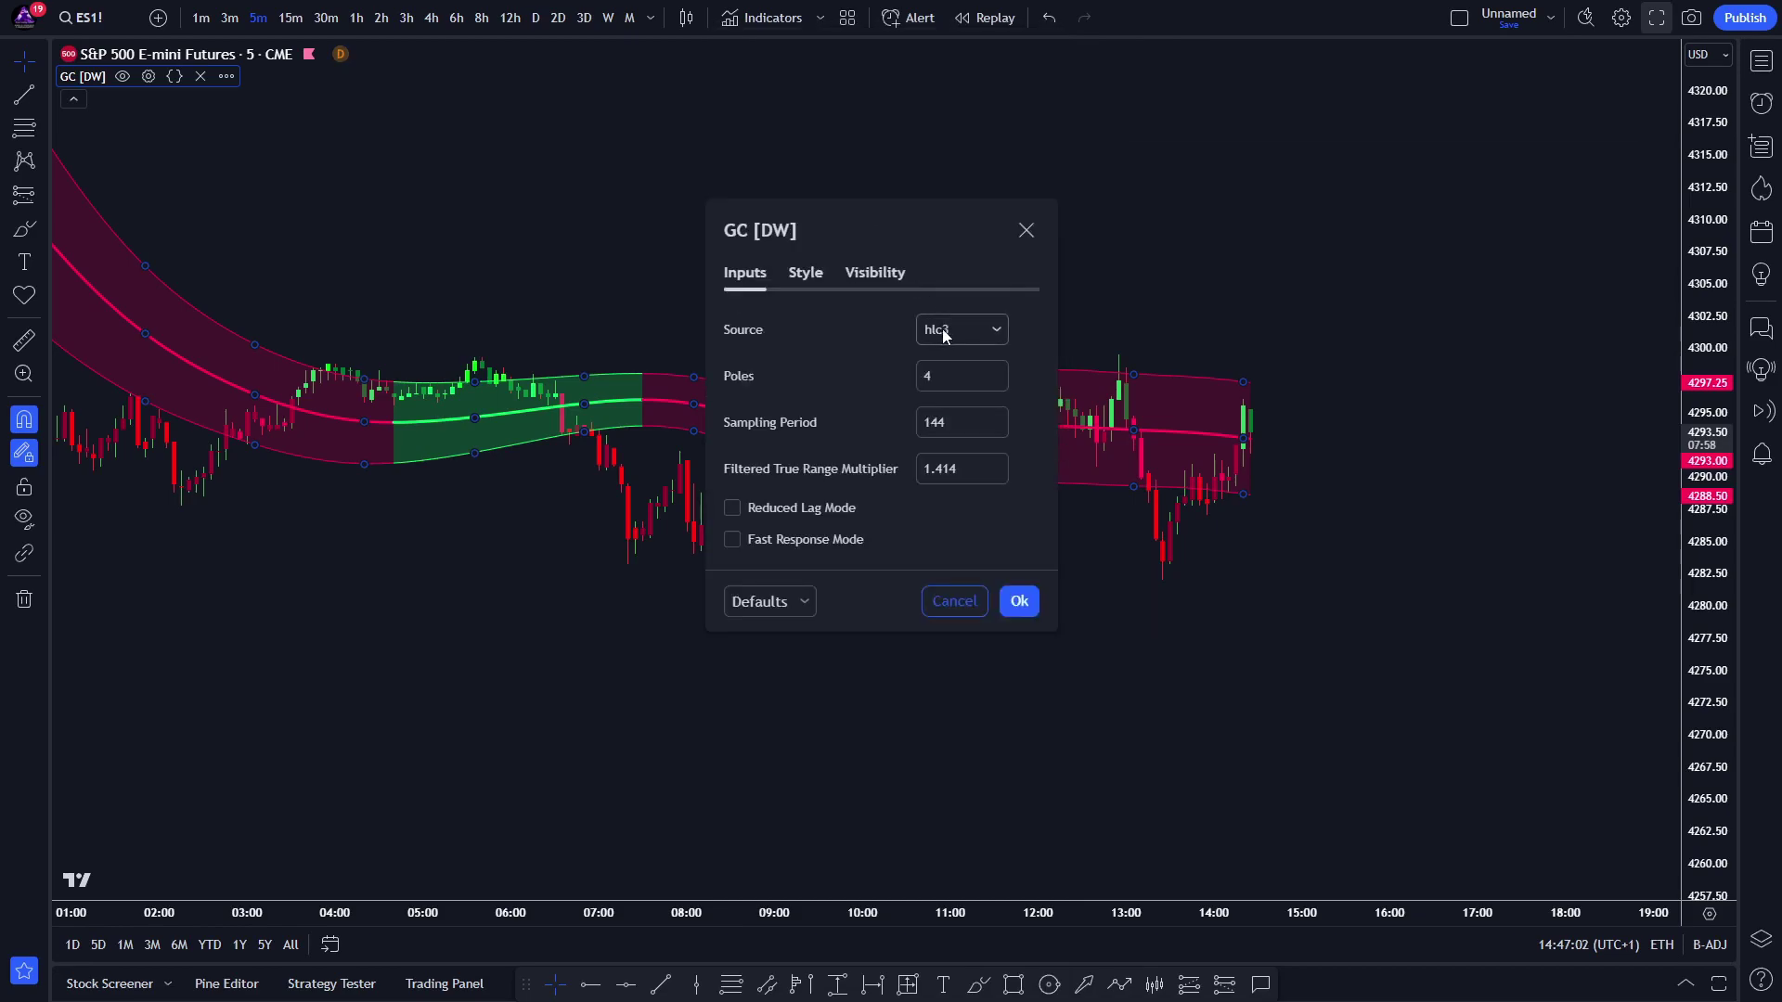
pyautogui.click(984, 332)
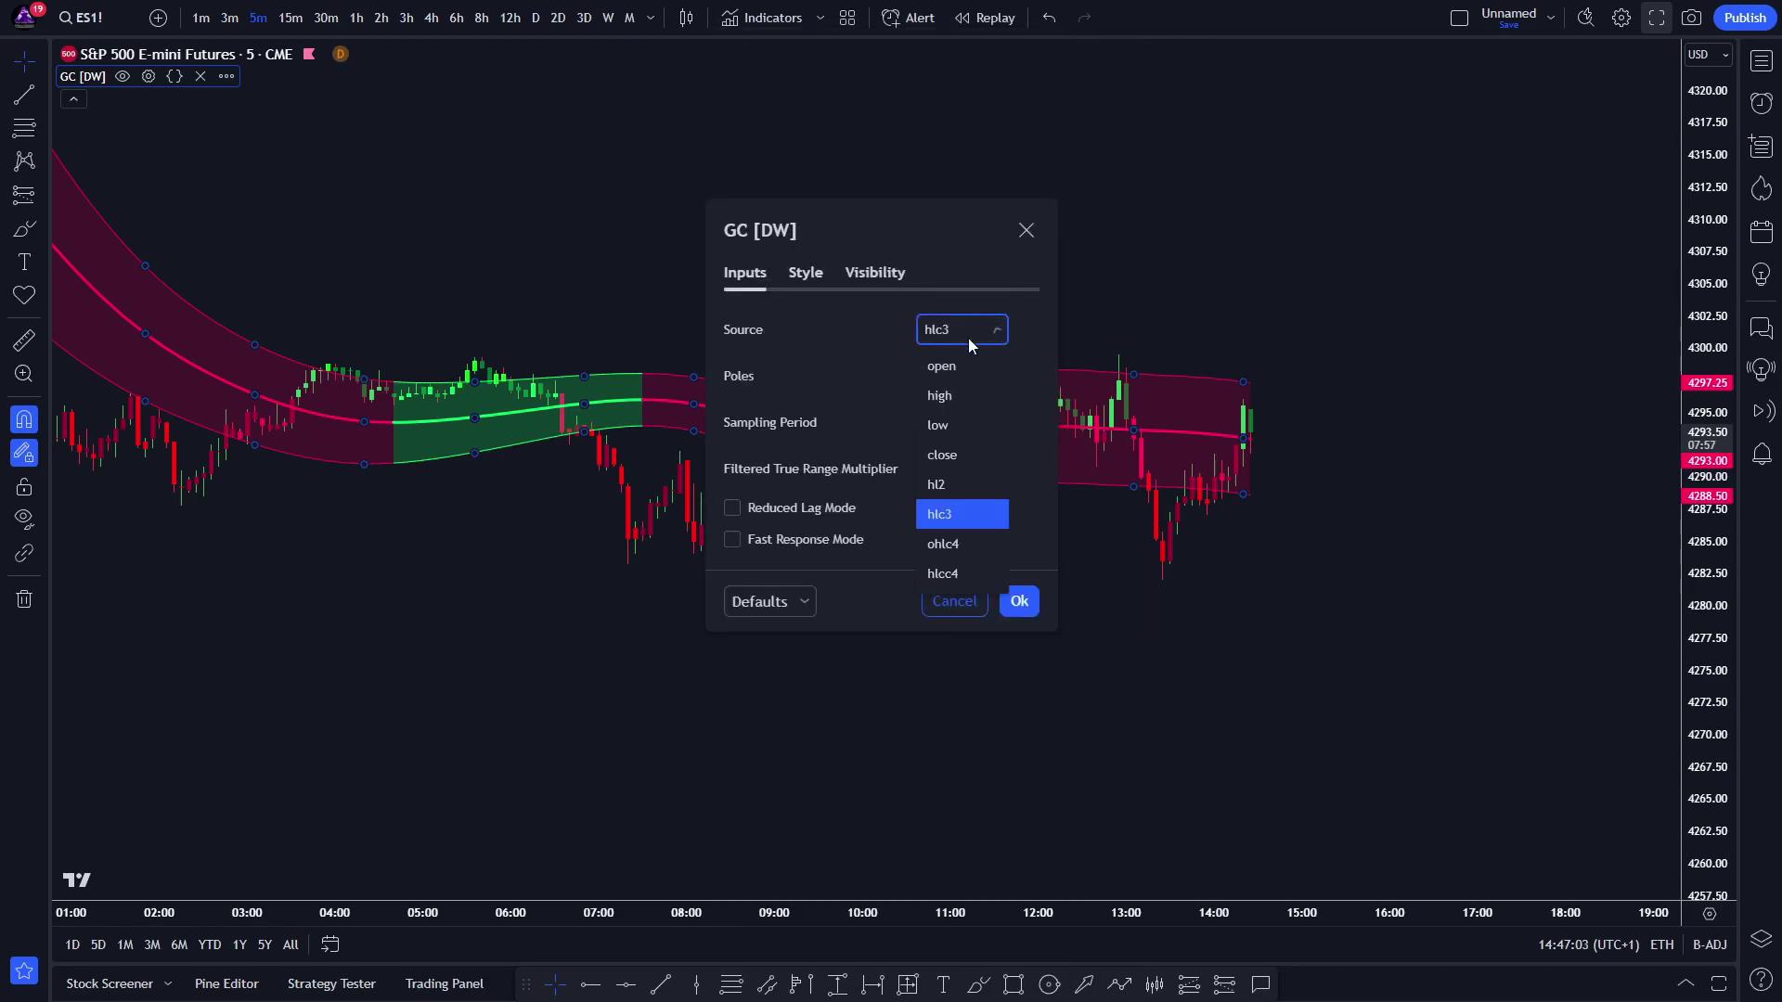
pyautogui.click(952, 464)
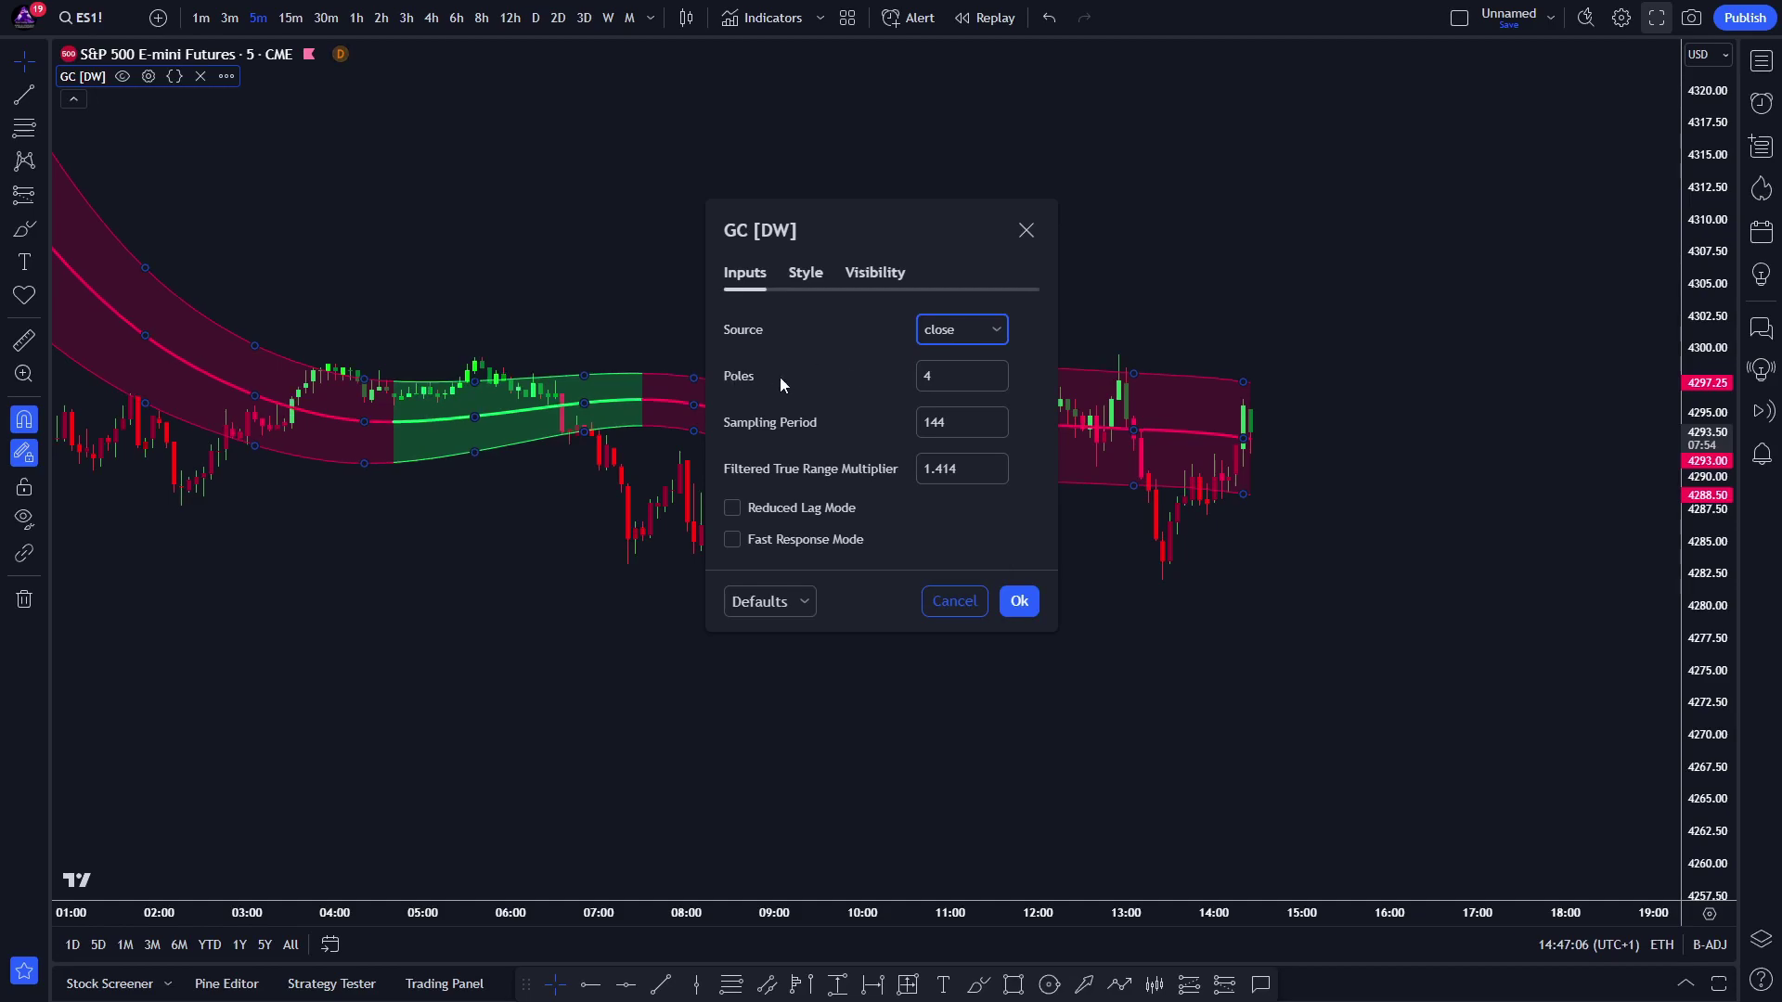
pyautogui.click(1019, 601)
pyautogui.click(1027, 596)
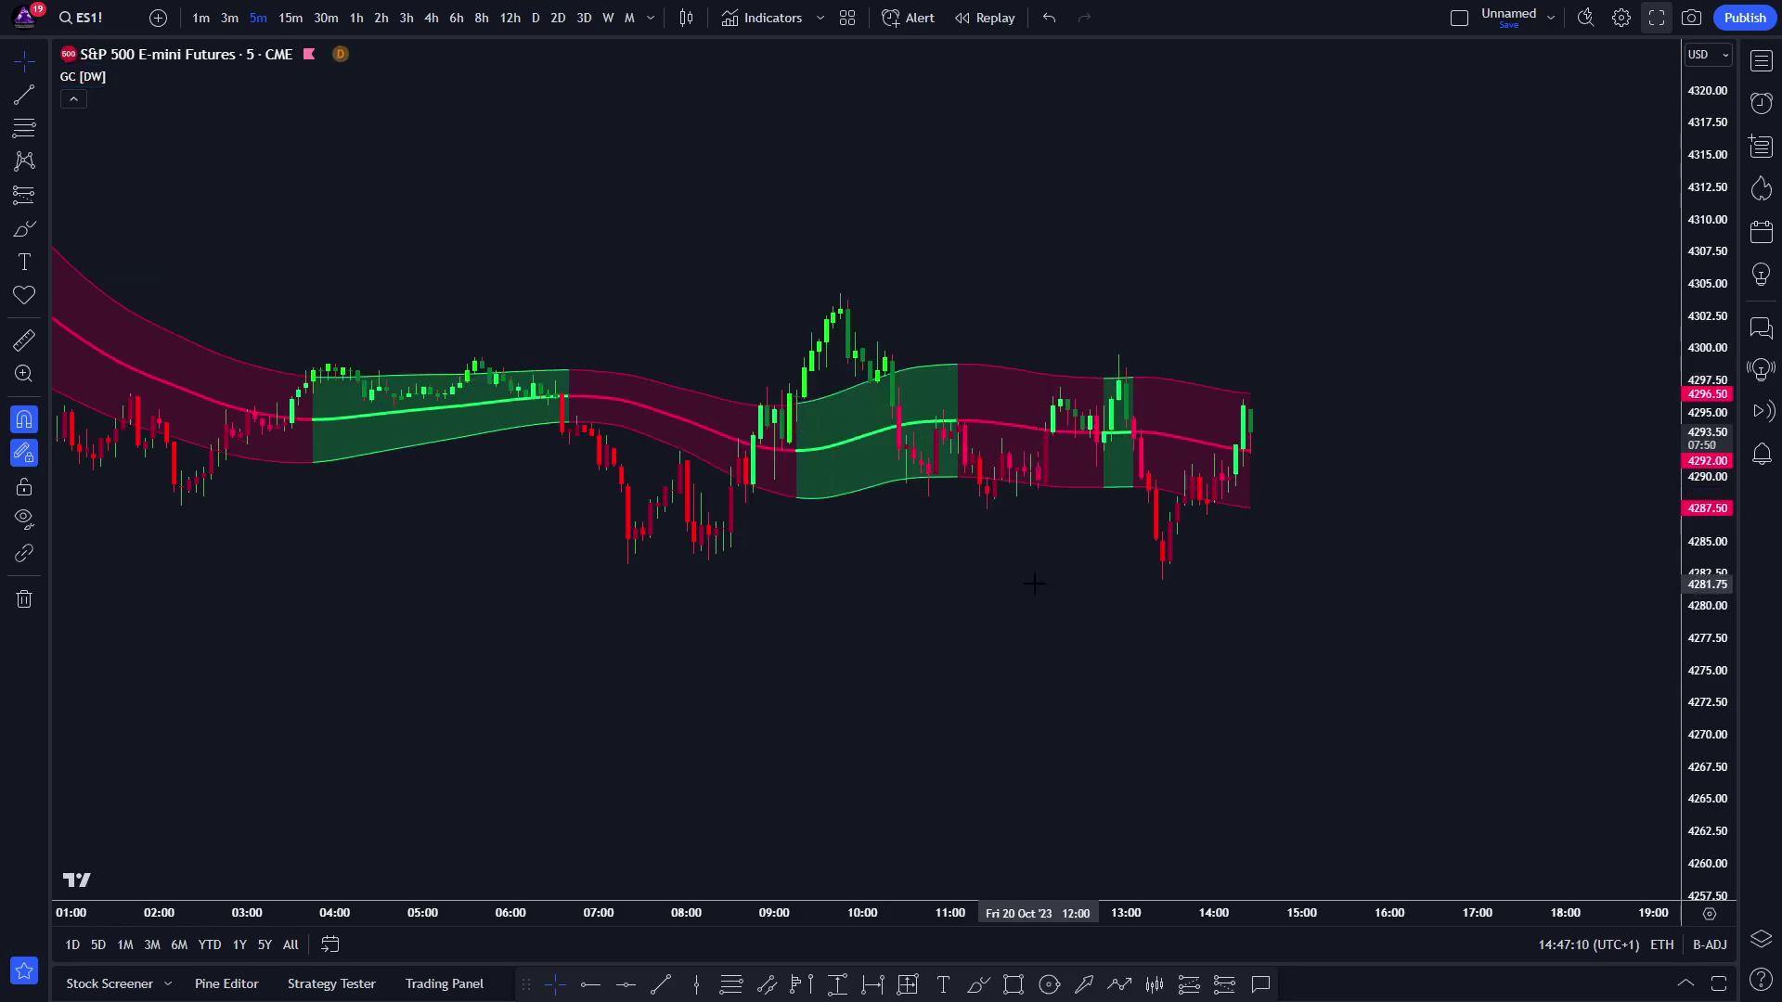
# Step: Add the RSI HistoAlert Strategy indicator and make its pane slightly taller
pyautogui.click(766, 21)
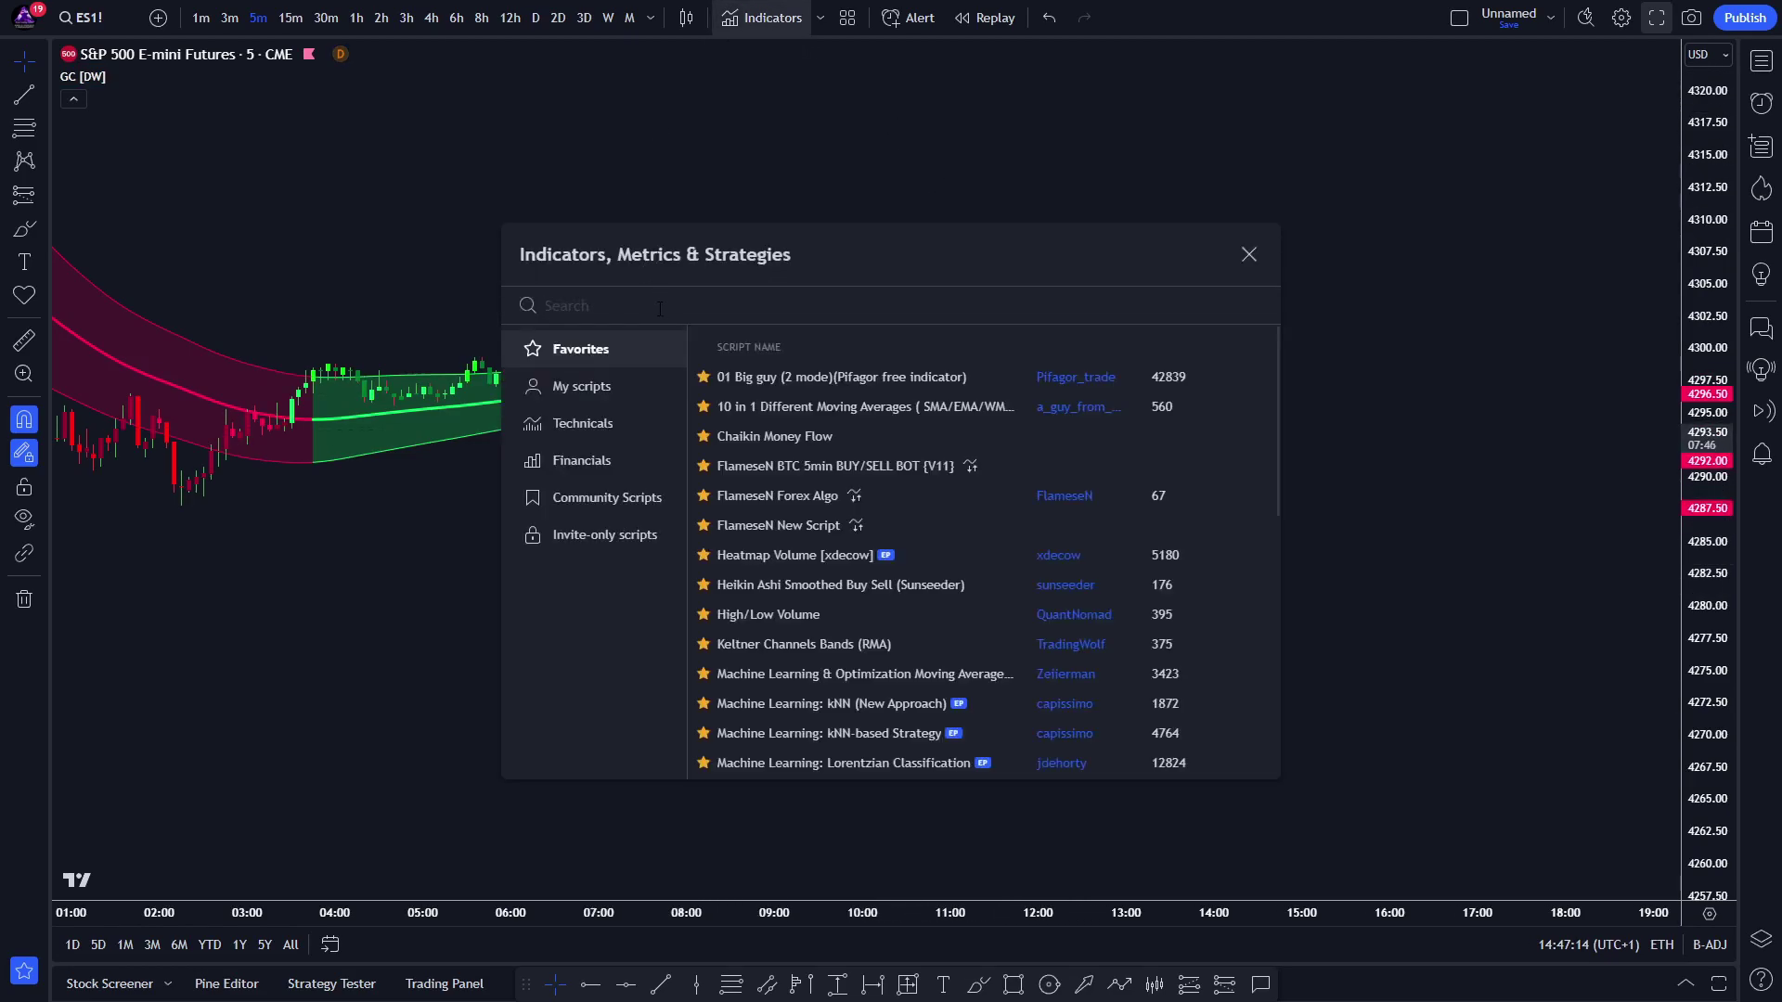
pyautogui.write('rsi his')
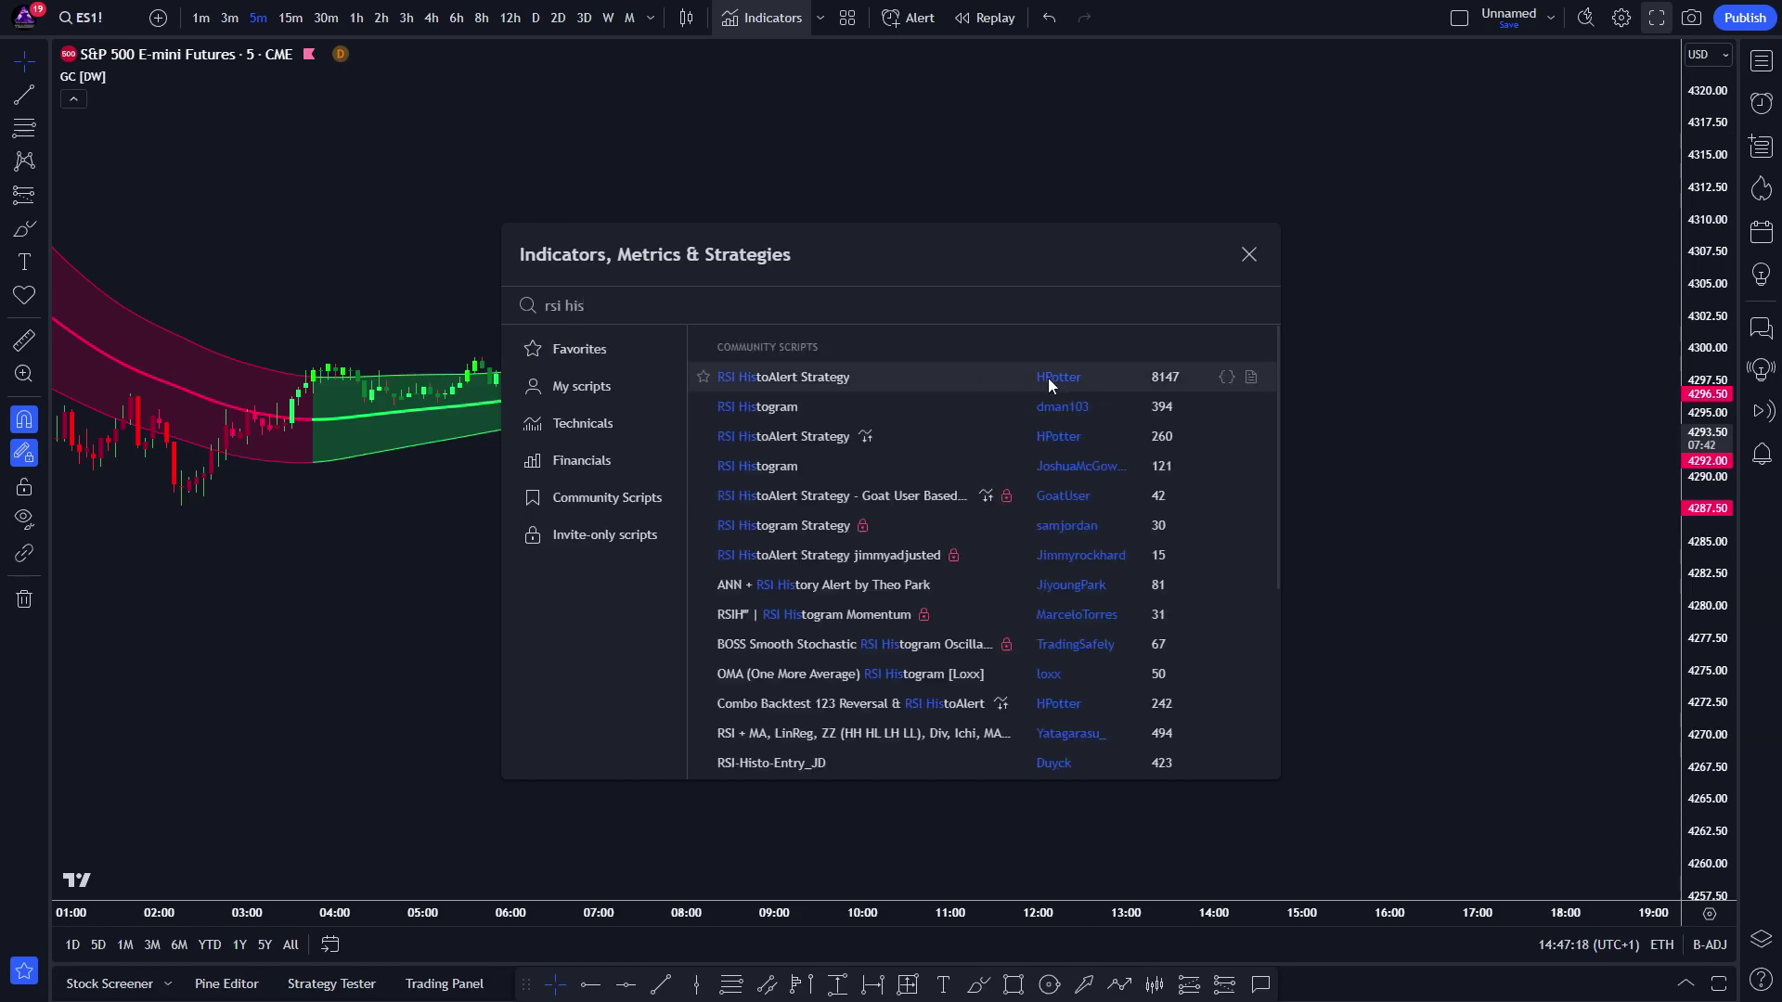
pyautogui.click(893, 377)
pyautogui.press('Escape')
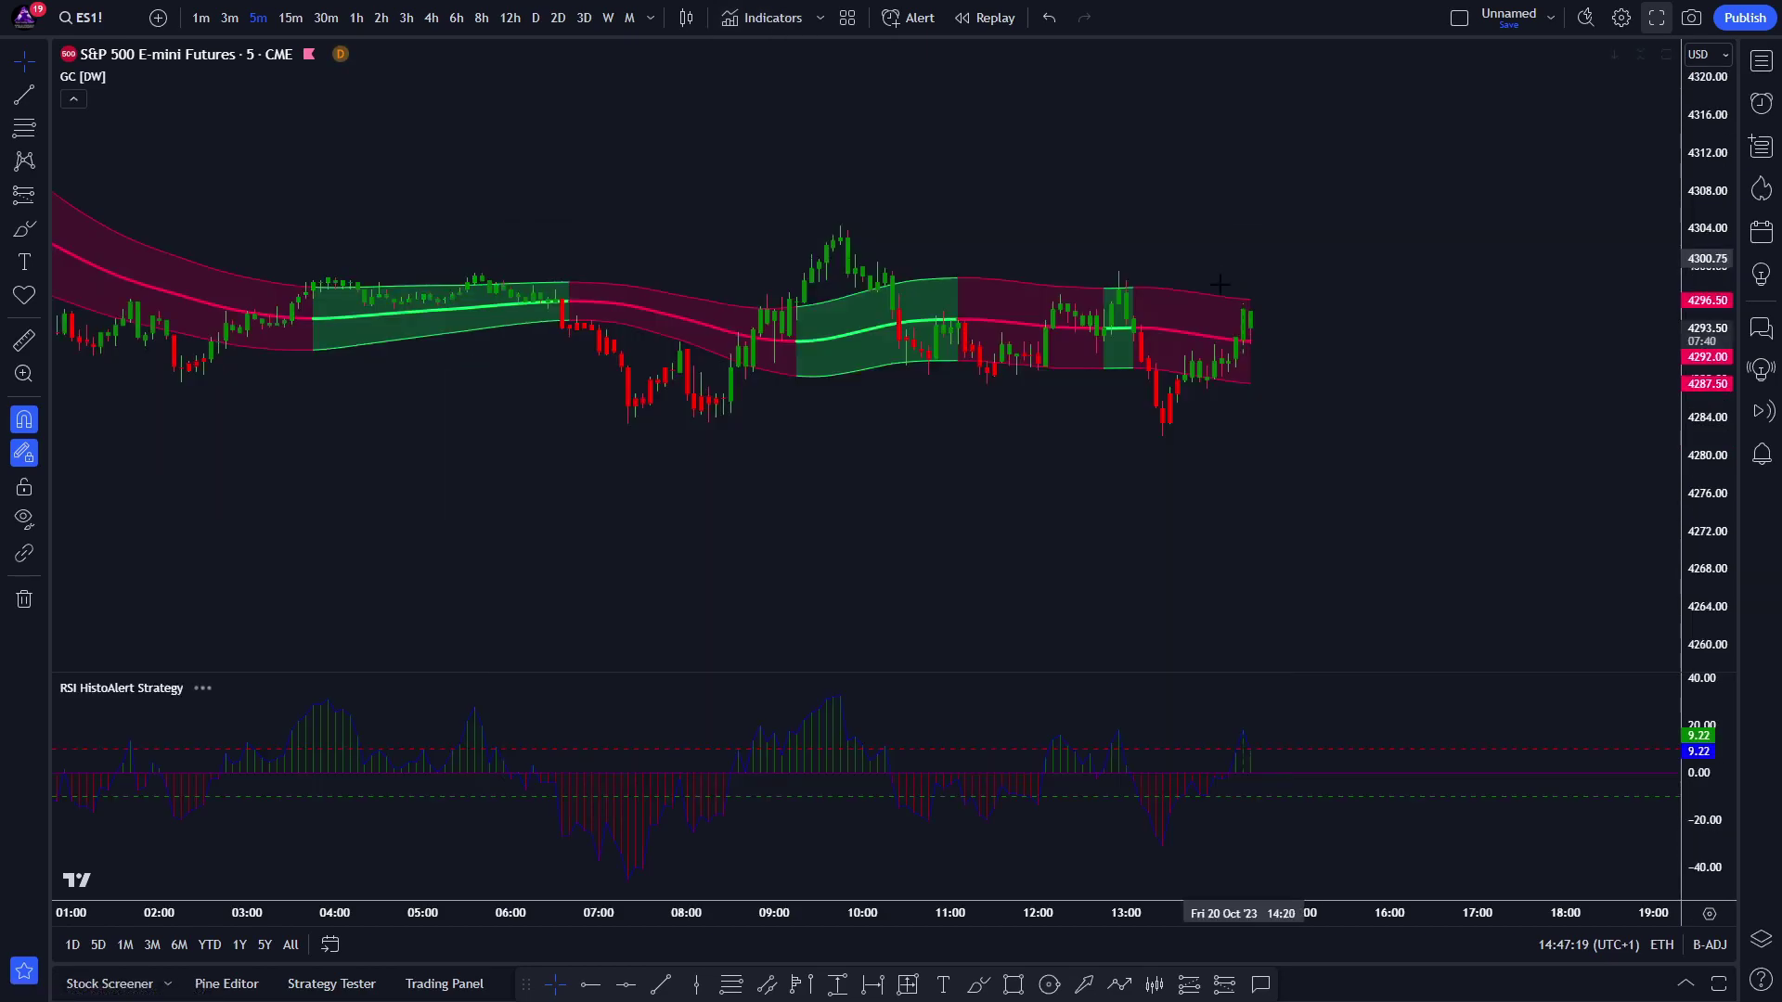
pyautogui.moveTo(984, 674); pyautogui.dragTo(982, 655)
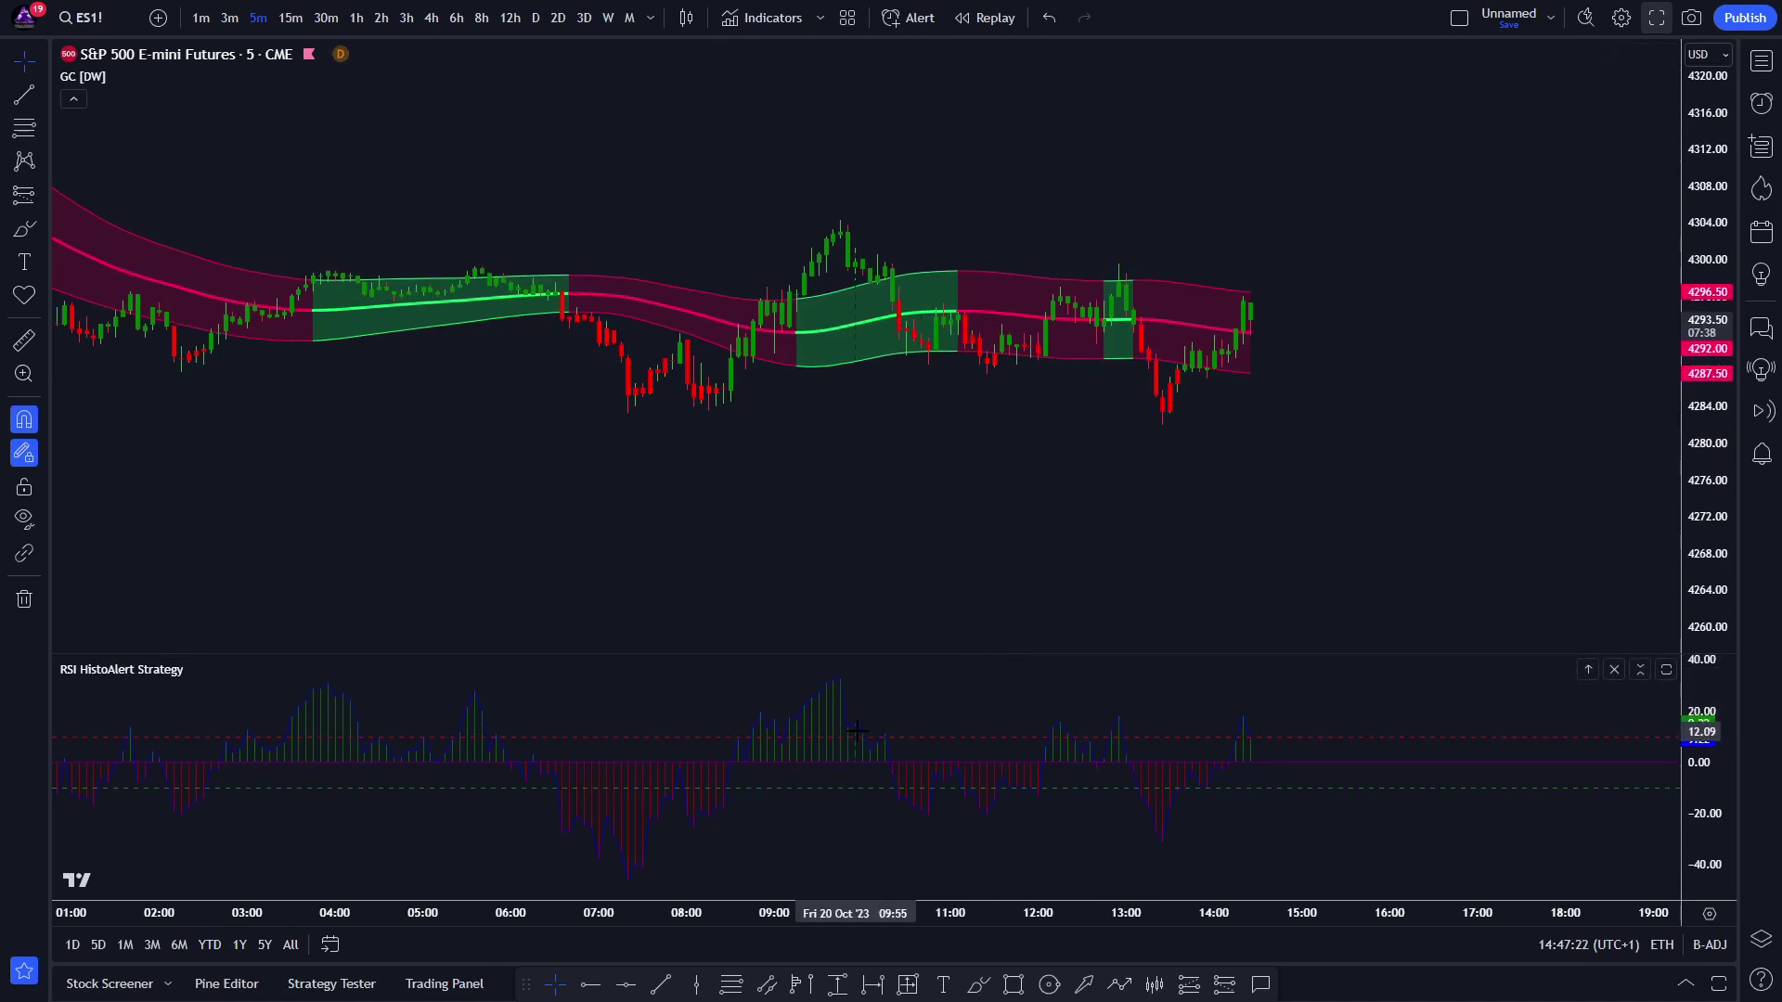
# Step: Keep RSIPeriod at 14 and set the histogram plot style to Columns
pyautogui.doubleClick(856, 730)
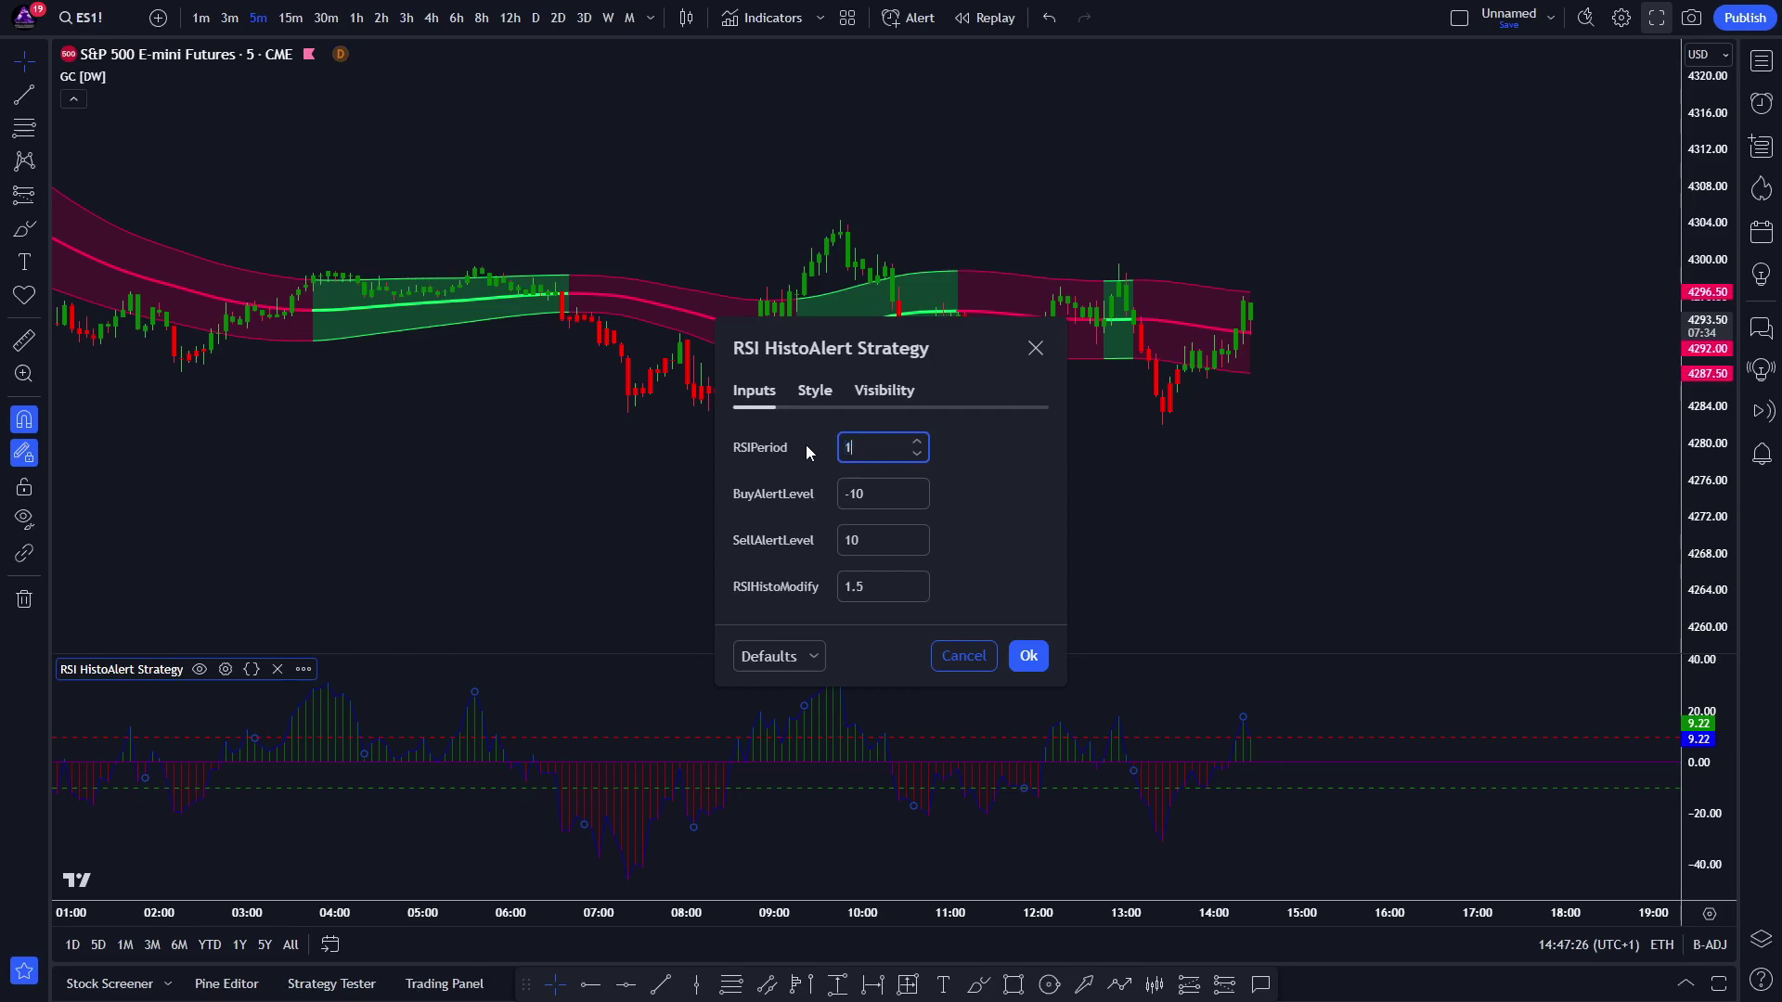
pyautogui.click(984, 476)
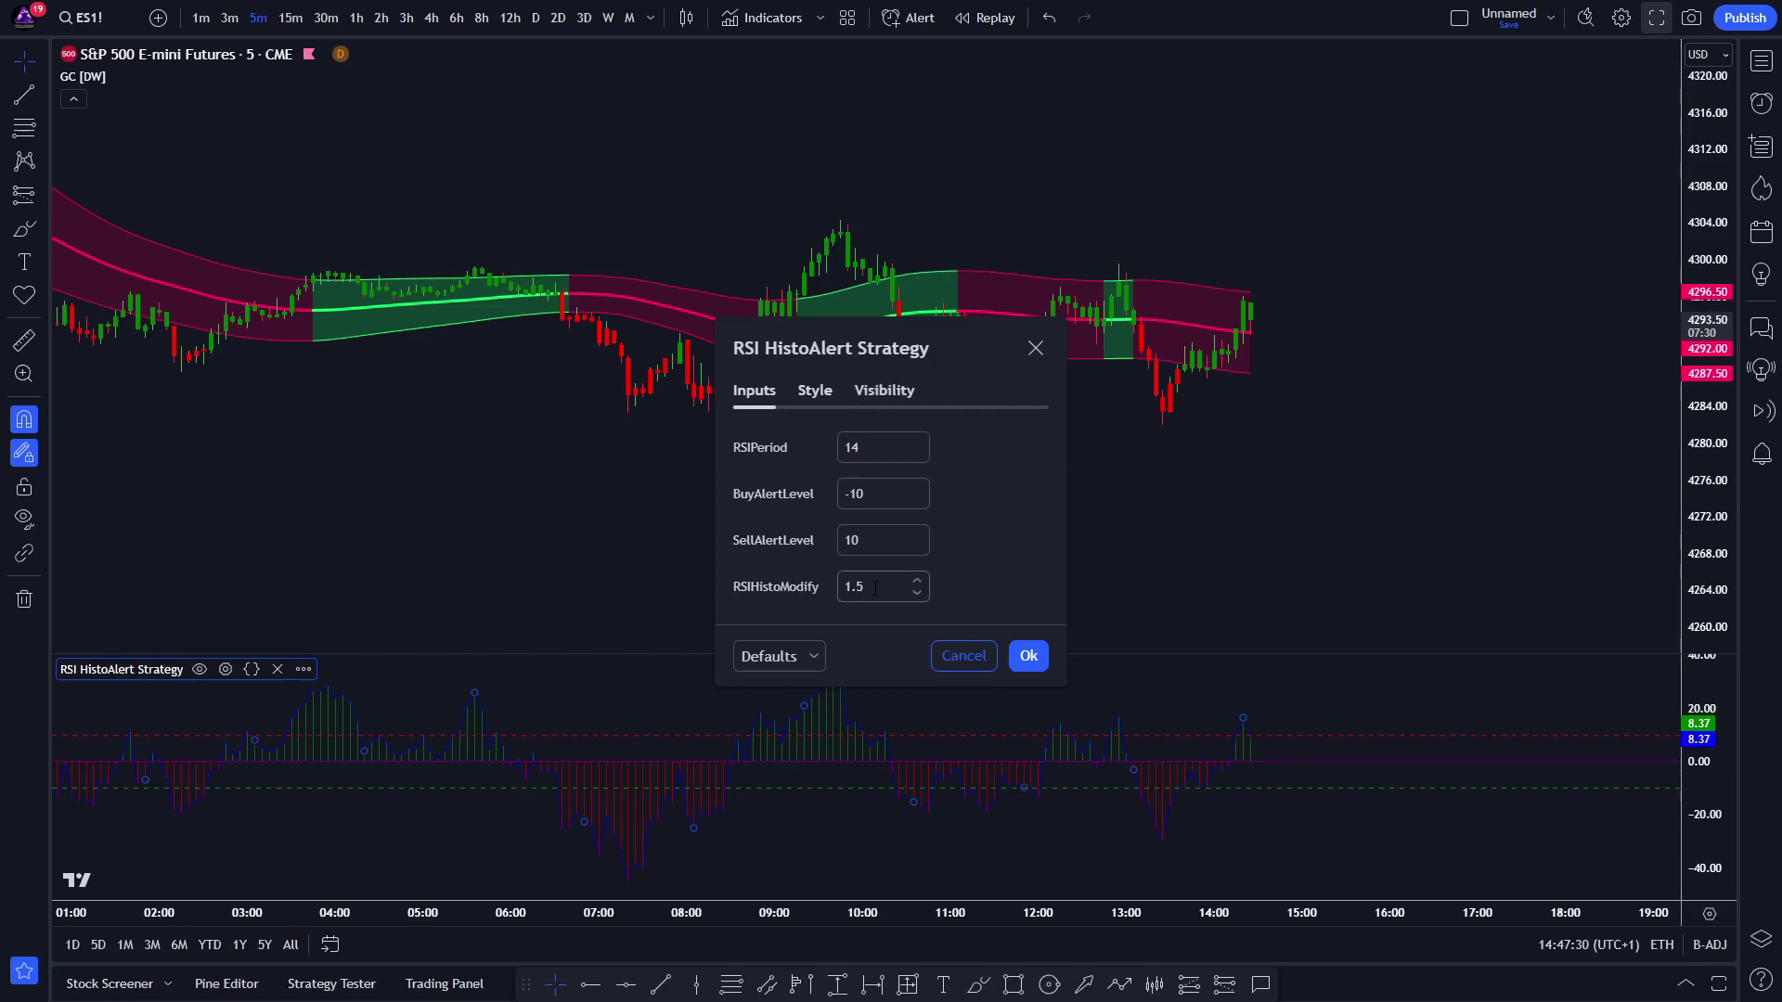
pyautogui.click(956, 489)
pyautogui.click(814, 390)
pyautogui.moveTo(908, 201); pyautogui.dragTo(954, 103)
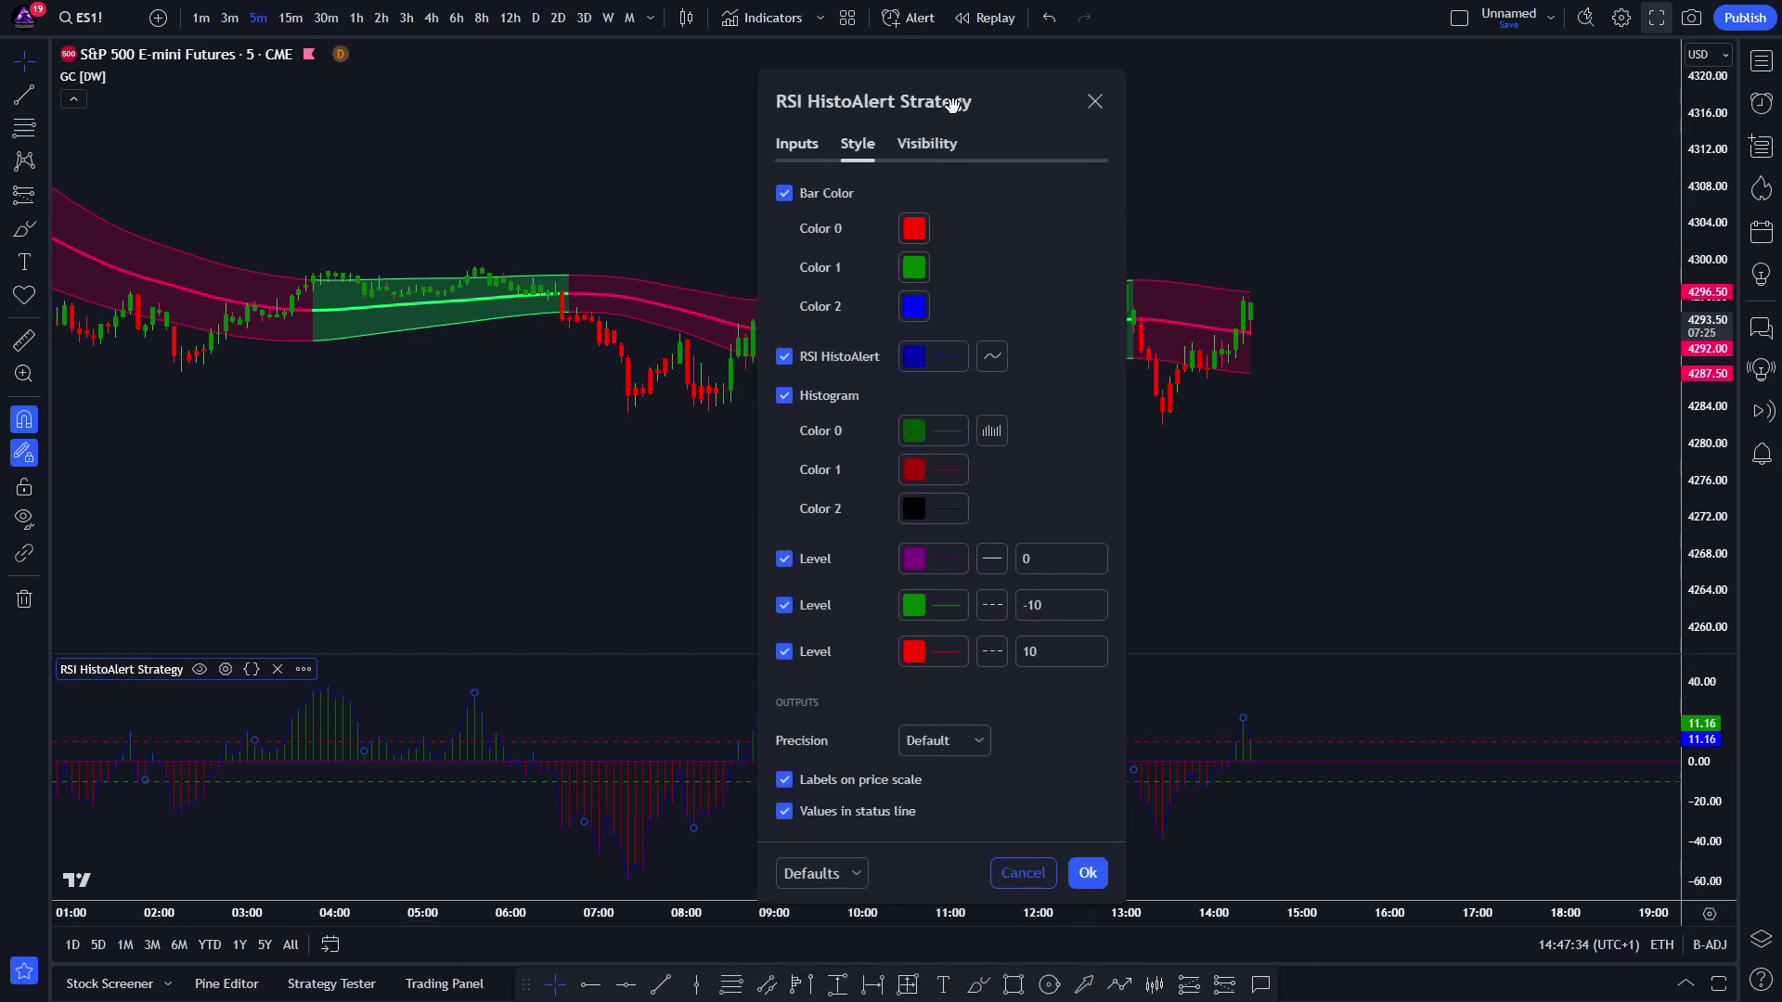
pyautogui.click(992, 431)
pyautogui.click(1058, 772)
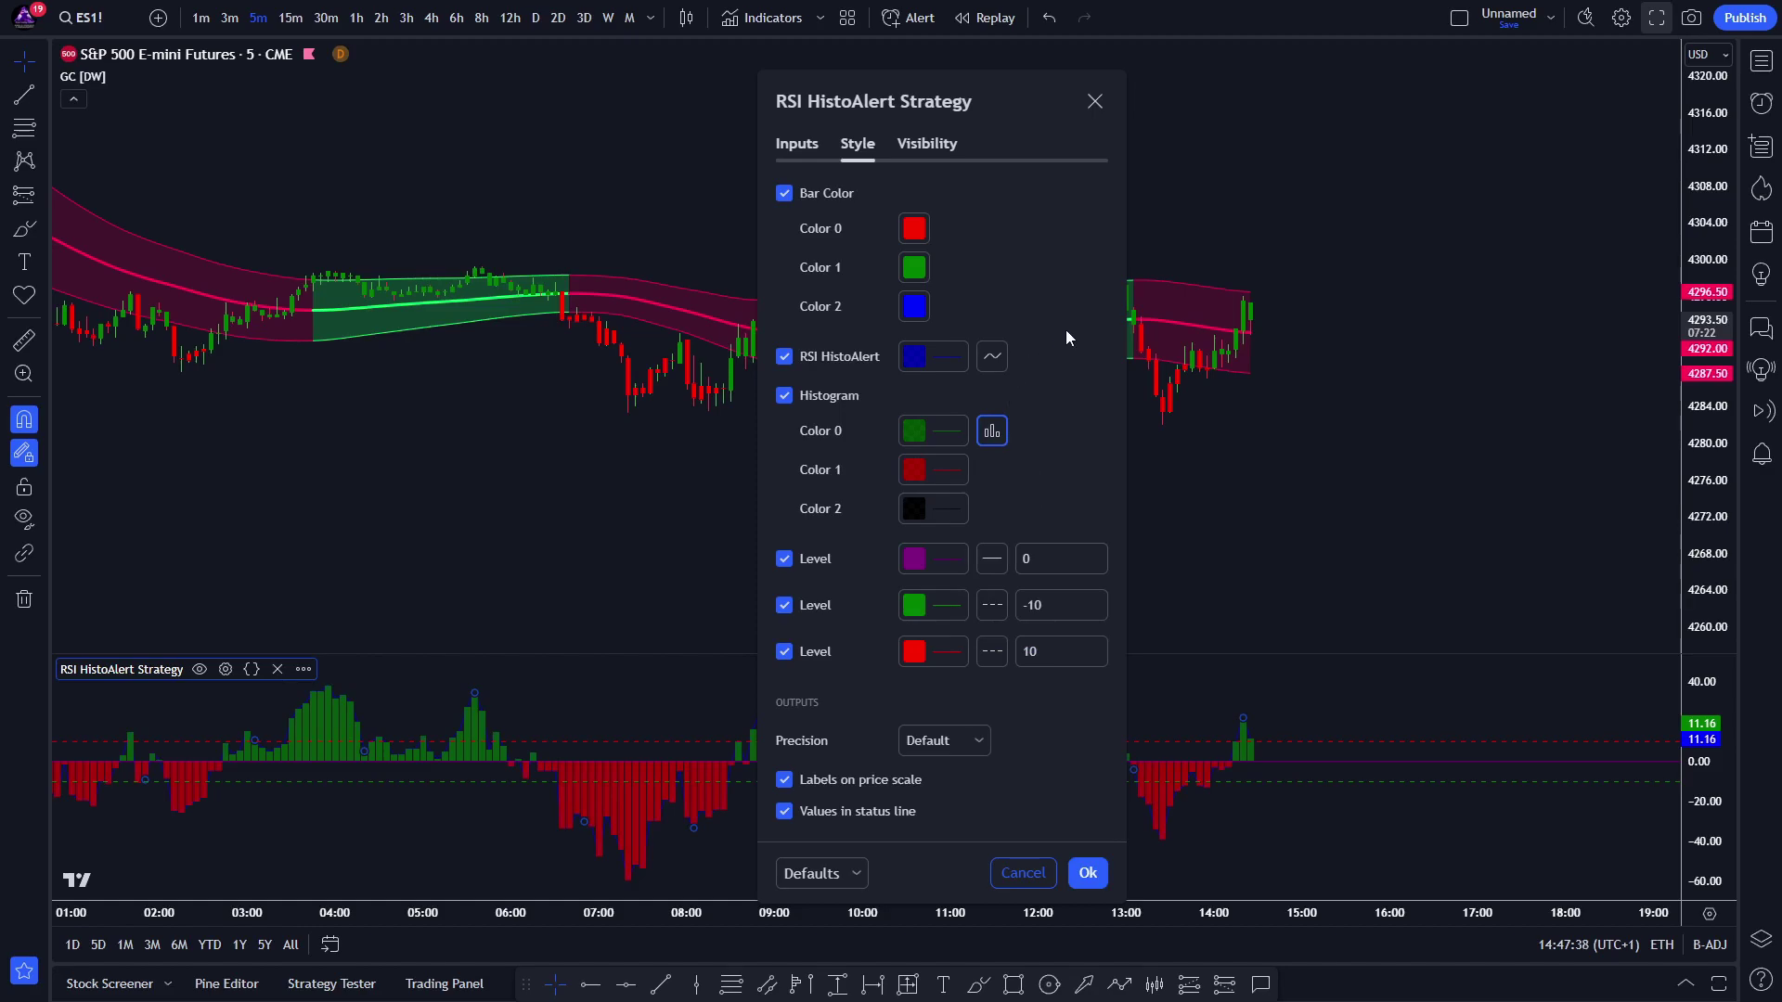
pyautogui.click(1087, 872)
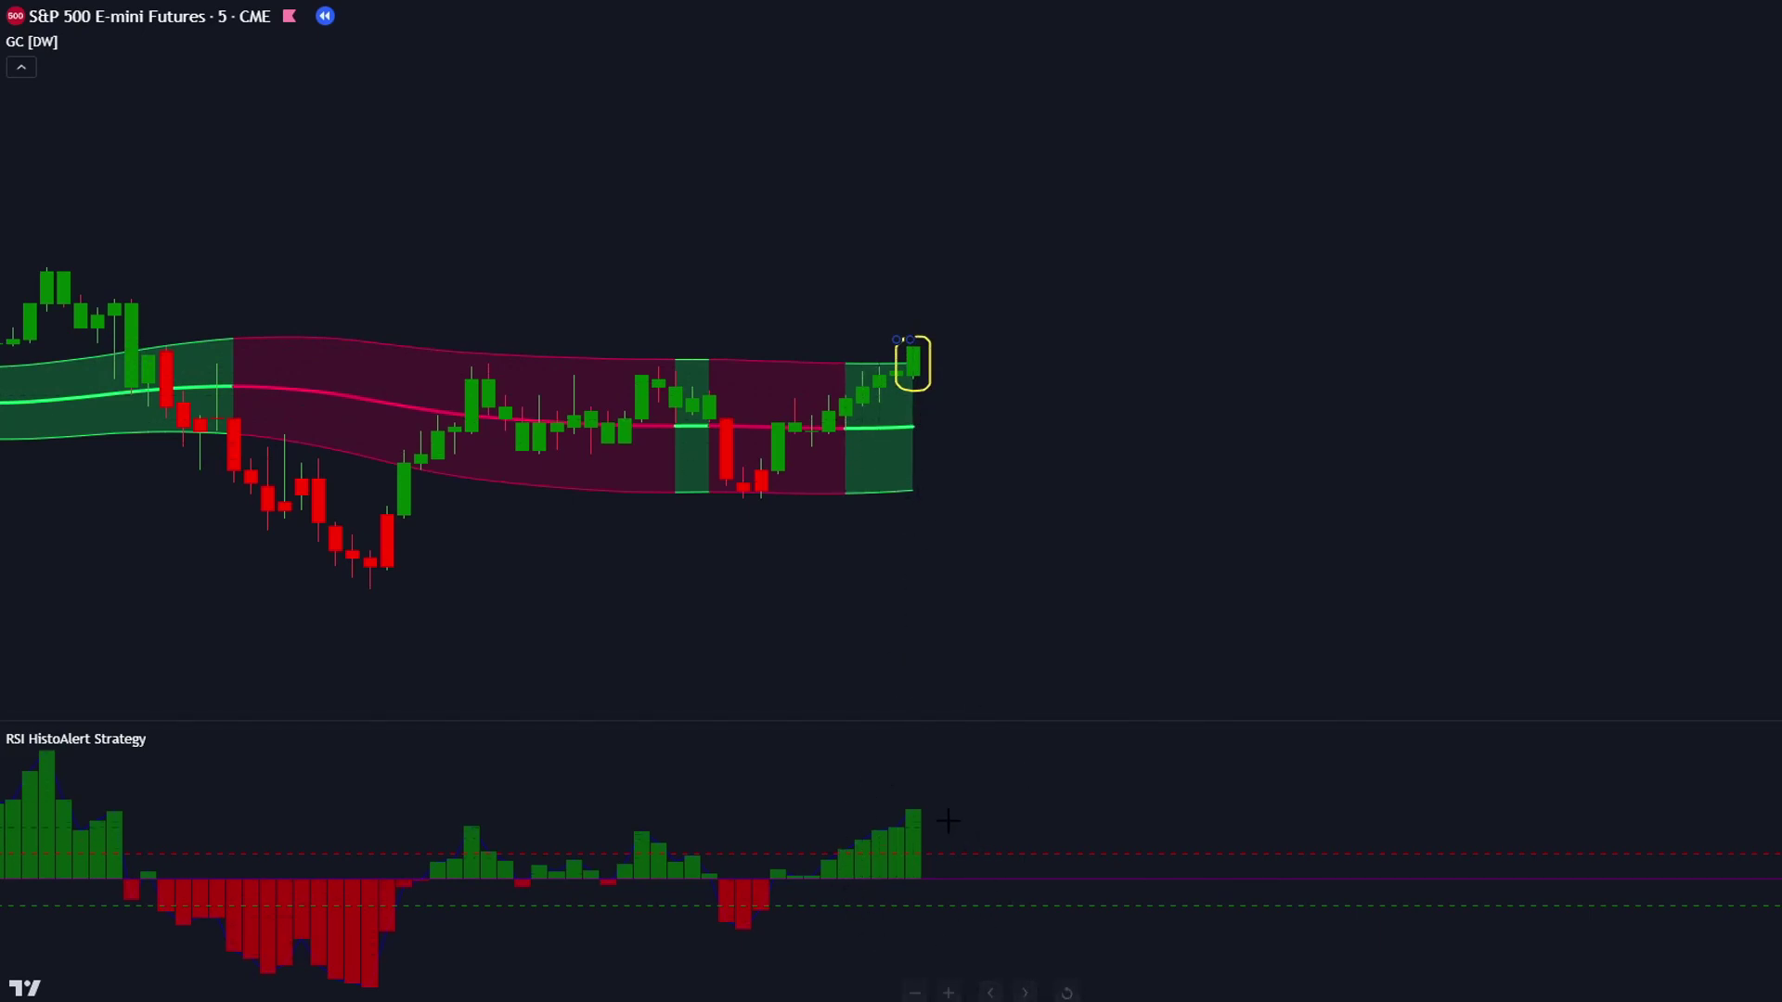
# Step: Circle the signal histogram bar with an arrow and place a long position with a 10.00 stop
pyautogui.moveTo(901, 806)
pyautogui.mouseDown()
pyautogui.moveTo(896, 865)
pyautogui.moveTo(929, 799)
pyautogui.mouseUp()
pyautogui.moveTo(969, 856); pyautogui.dragTo(956, 856)
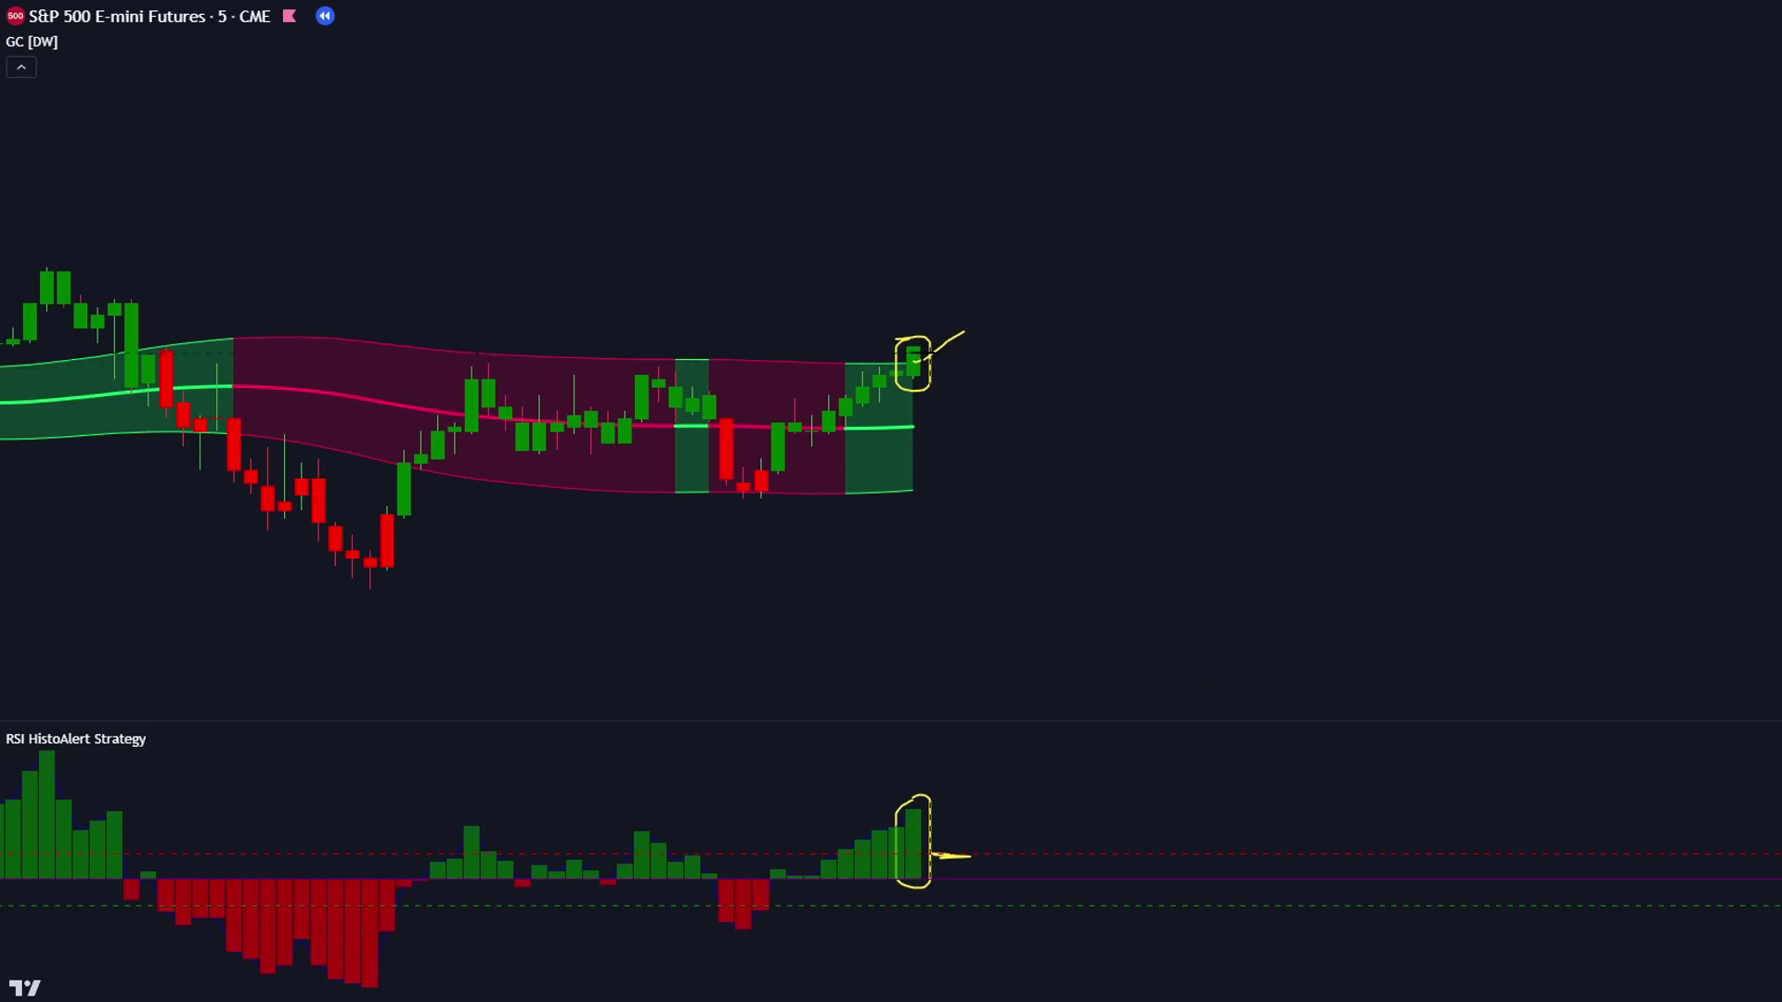
pyautogui.click(913, 347)
pyautogui.moveTo(914, 413); pyautogui.dragTo(863, 507)
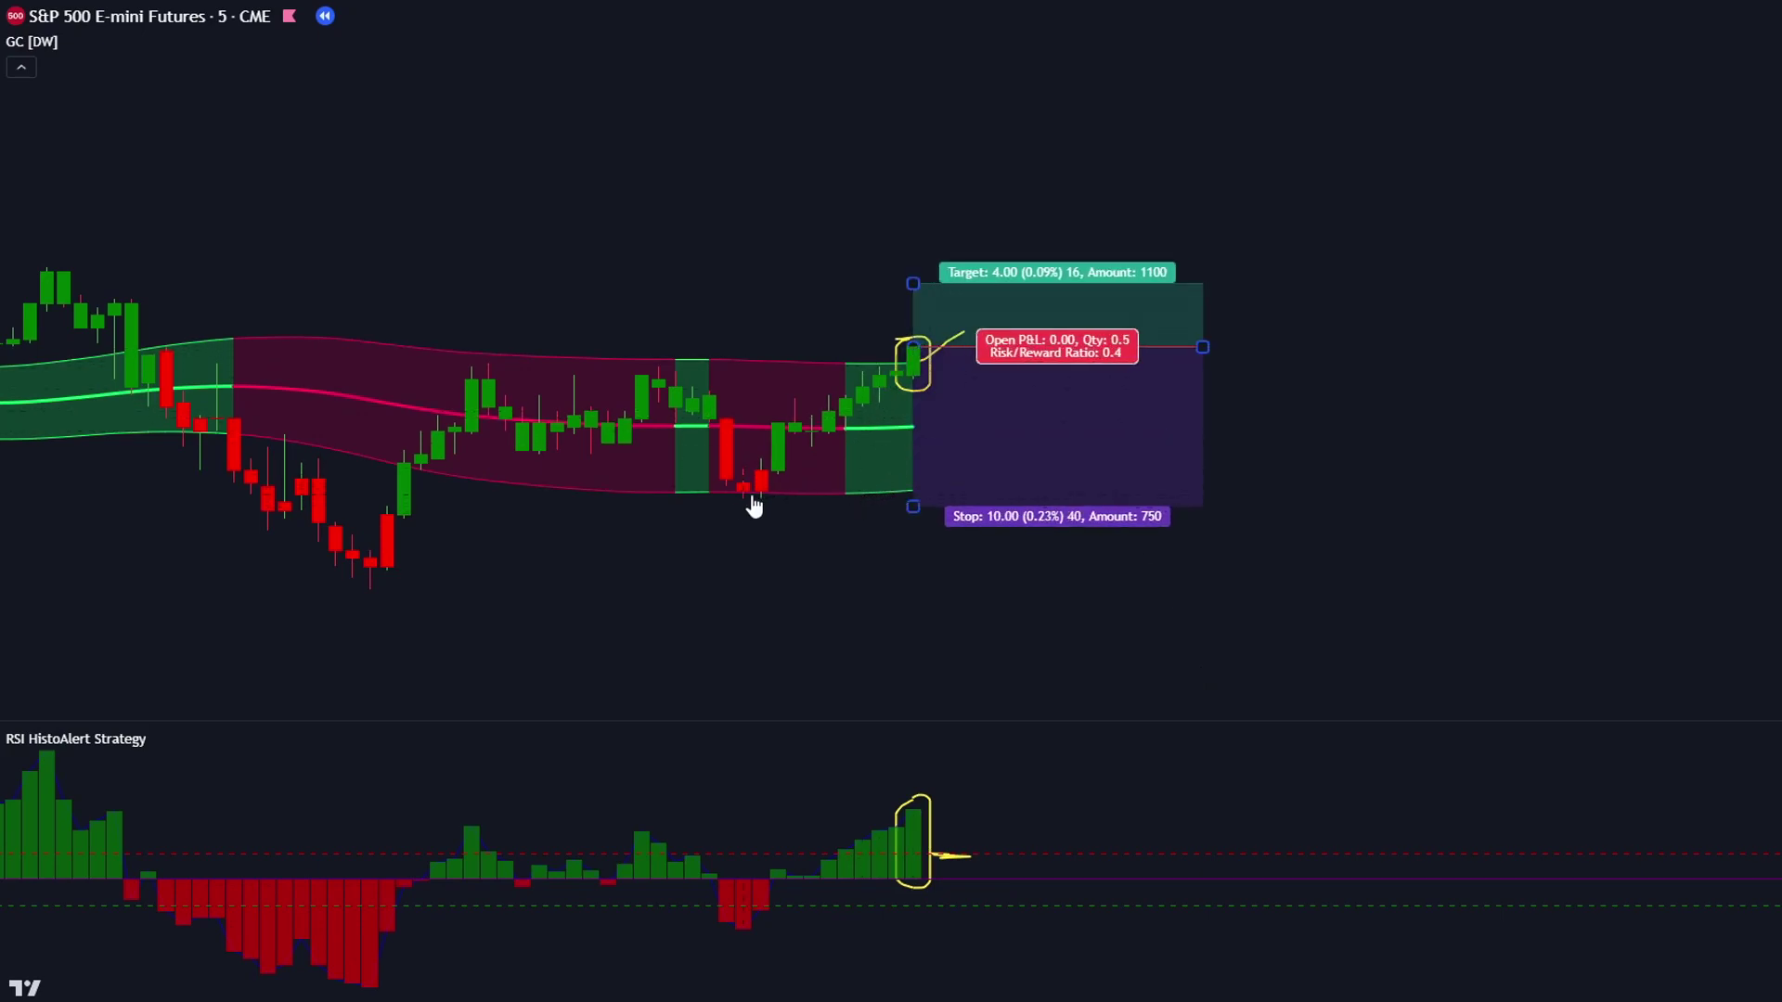
# Step: Raise the long position's target to 2:1 and stretch it across later bars, ending at the target
pyautogui.moveTo(910, 284); pyautogui.dragTo(932, 29)
pyautogui.moveTo(1203, 347); pyautogui.dragTo(1404, 348)
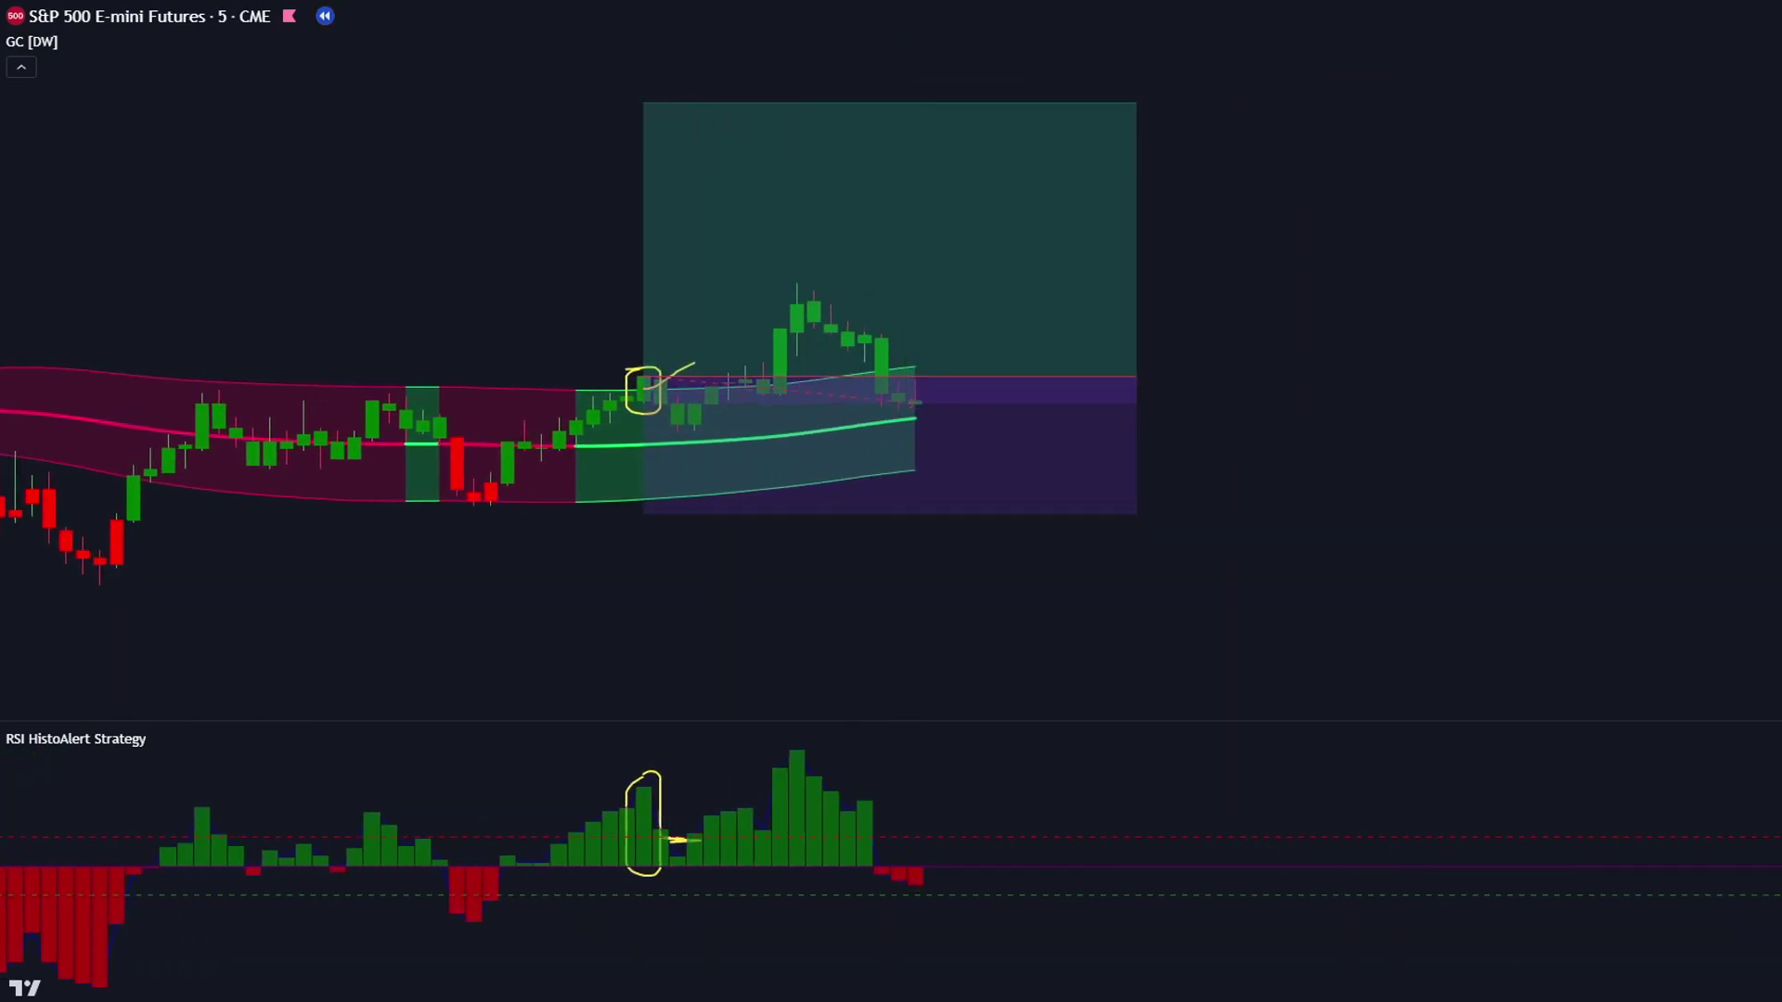
pyautogui.scroll(-1, 1213, 529)
pyautogui.moveTo(991, 380); pyautogui.dragTo(1253, 380)
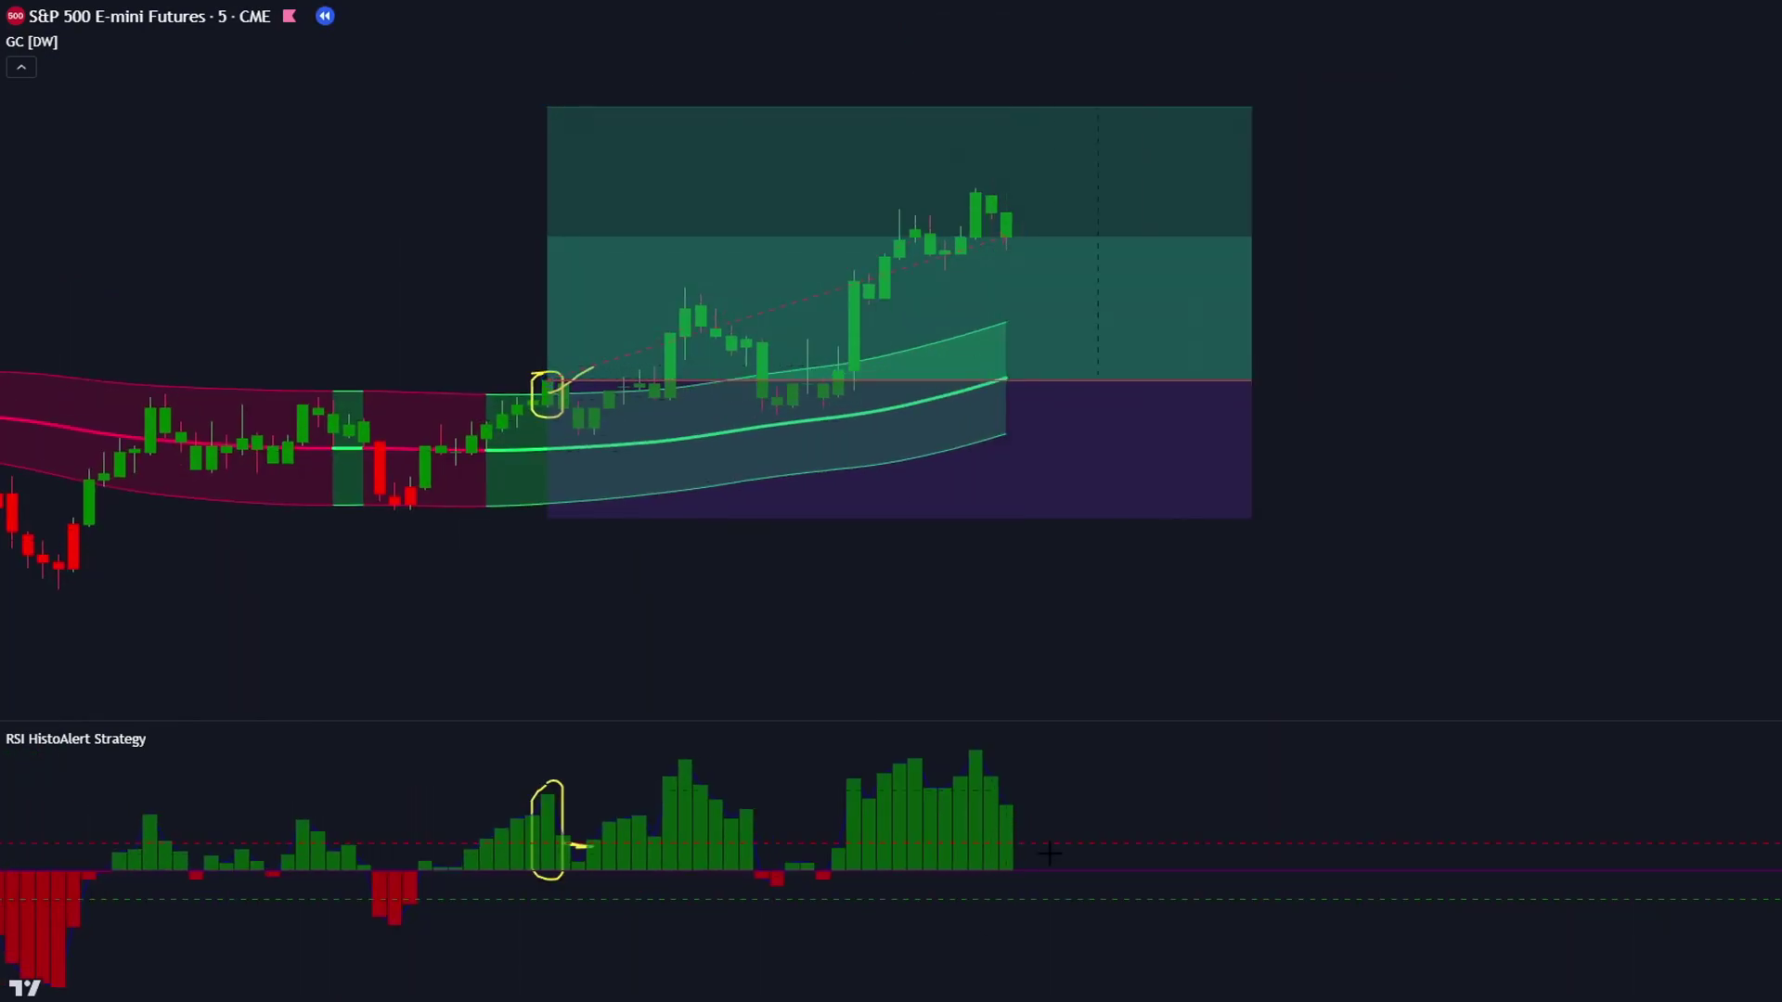
pyautogui.scroll(2, 1334, 544)
pyautogui.moveTo(1333, 544); pyautogui.dragTo(1386, 574)
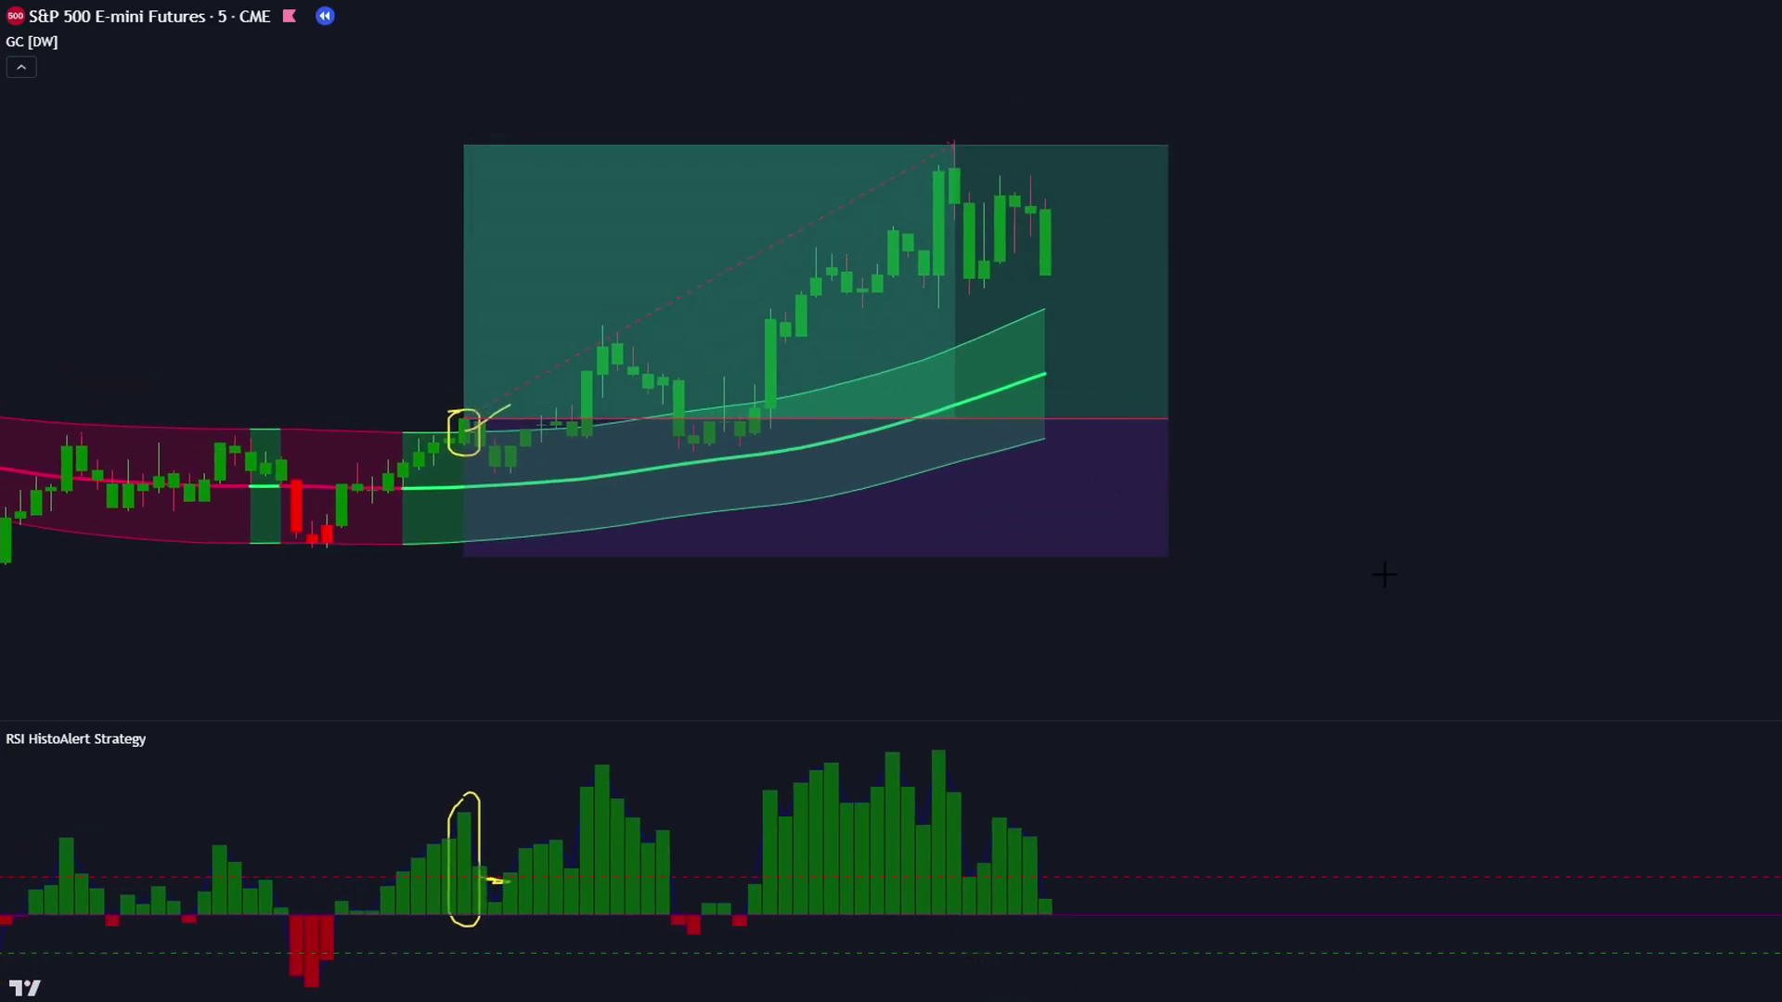
pyautogui.moveTo(1170, 417); pyautogui.dragTo(956, 393)
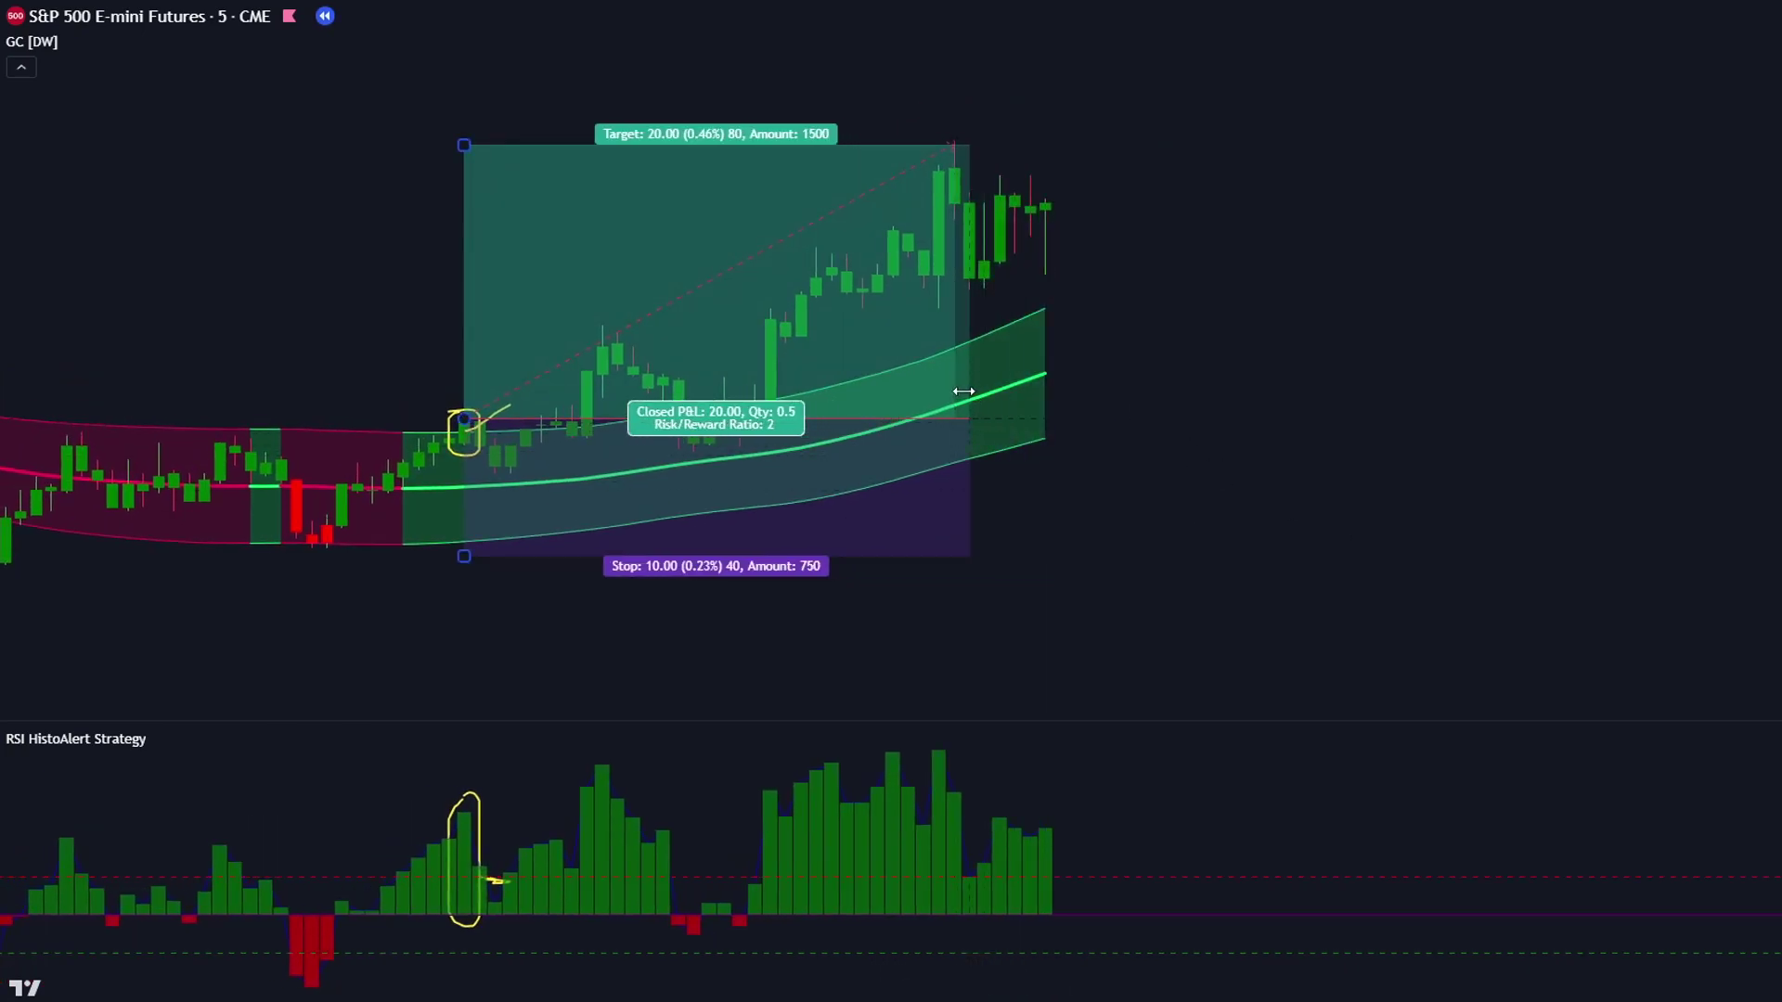
pyautogui.moveTo(1310, 395); pyautogui.dragTo(1372, 383)
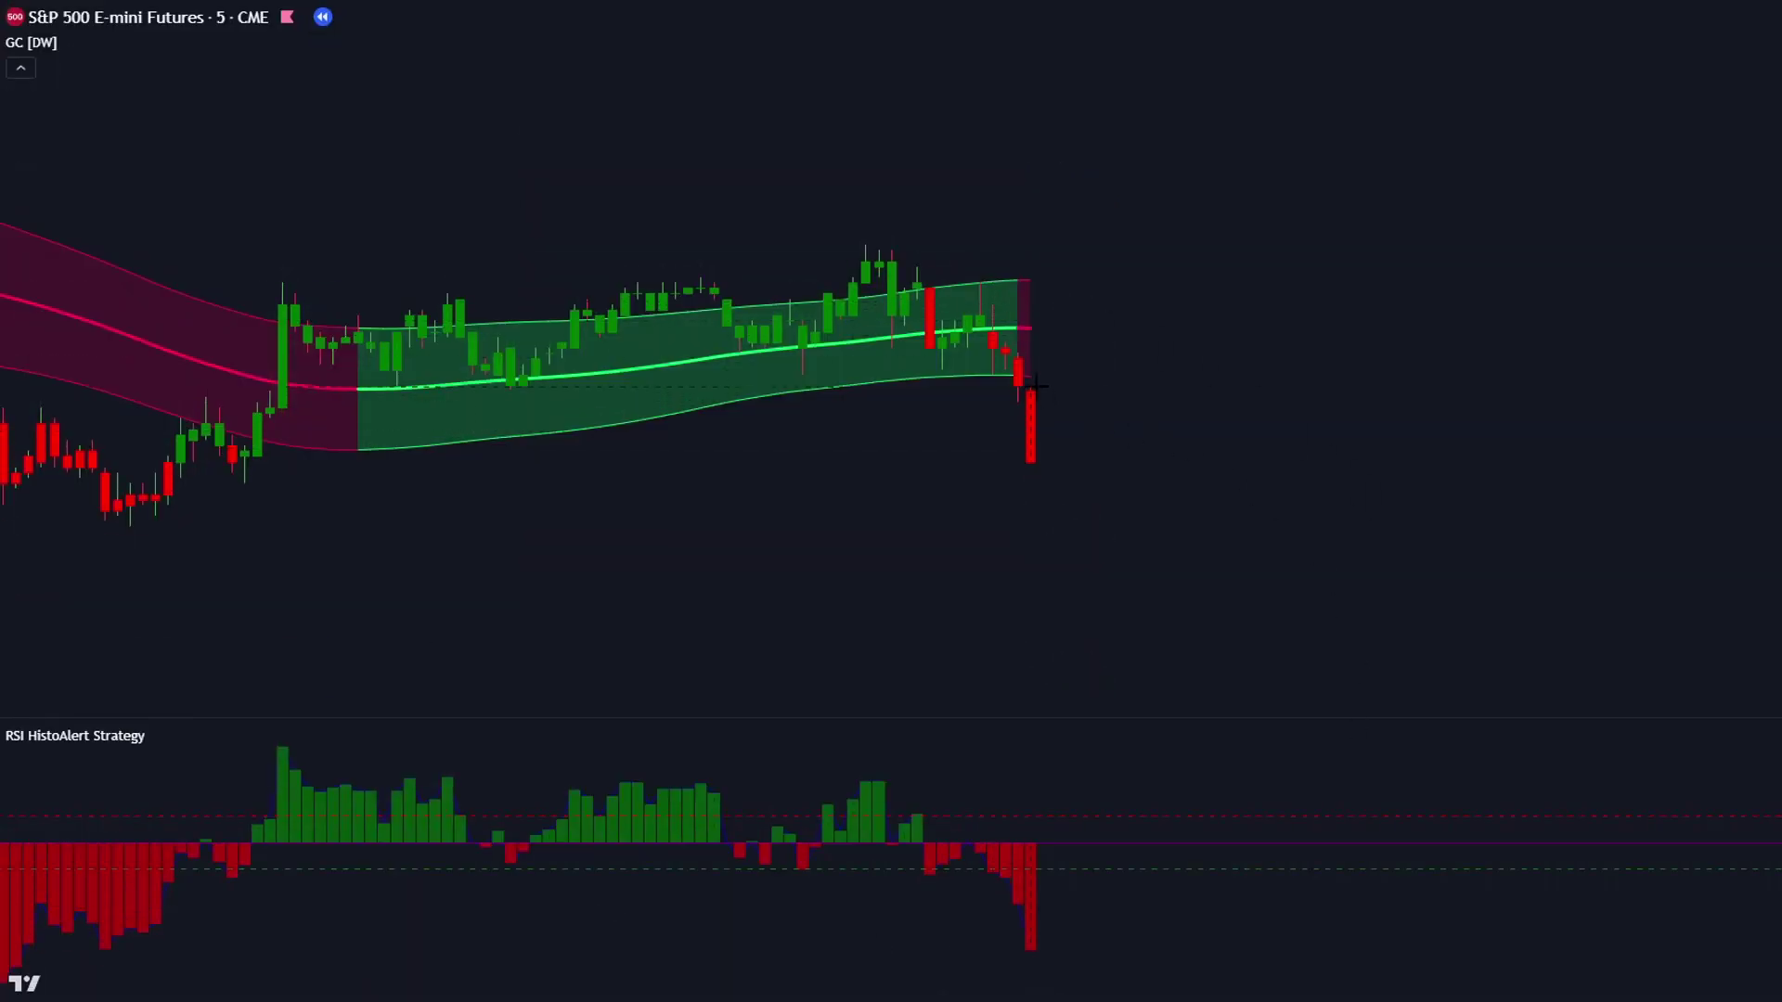
# Step: Circle the red candle and histogram bar, and place a short position with 8.50 stop and 8.25 target
pyautogui.moveTo(1033, 470); pyautogui.dragTo(1035, 390)
pyautogui.moveTo(1028, 827)
pyautogui.mouseDown()
pyautogui.moveTo(1021, 952)
pyautogui.moveTo(1054, 863)
pyautogui.moveTo(1019, 840)
pyautogui.moveTo(1098, 865)
pyautogui.mouseUp()
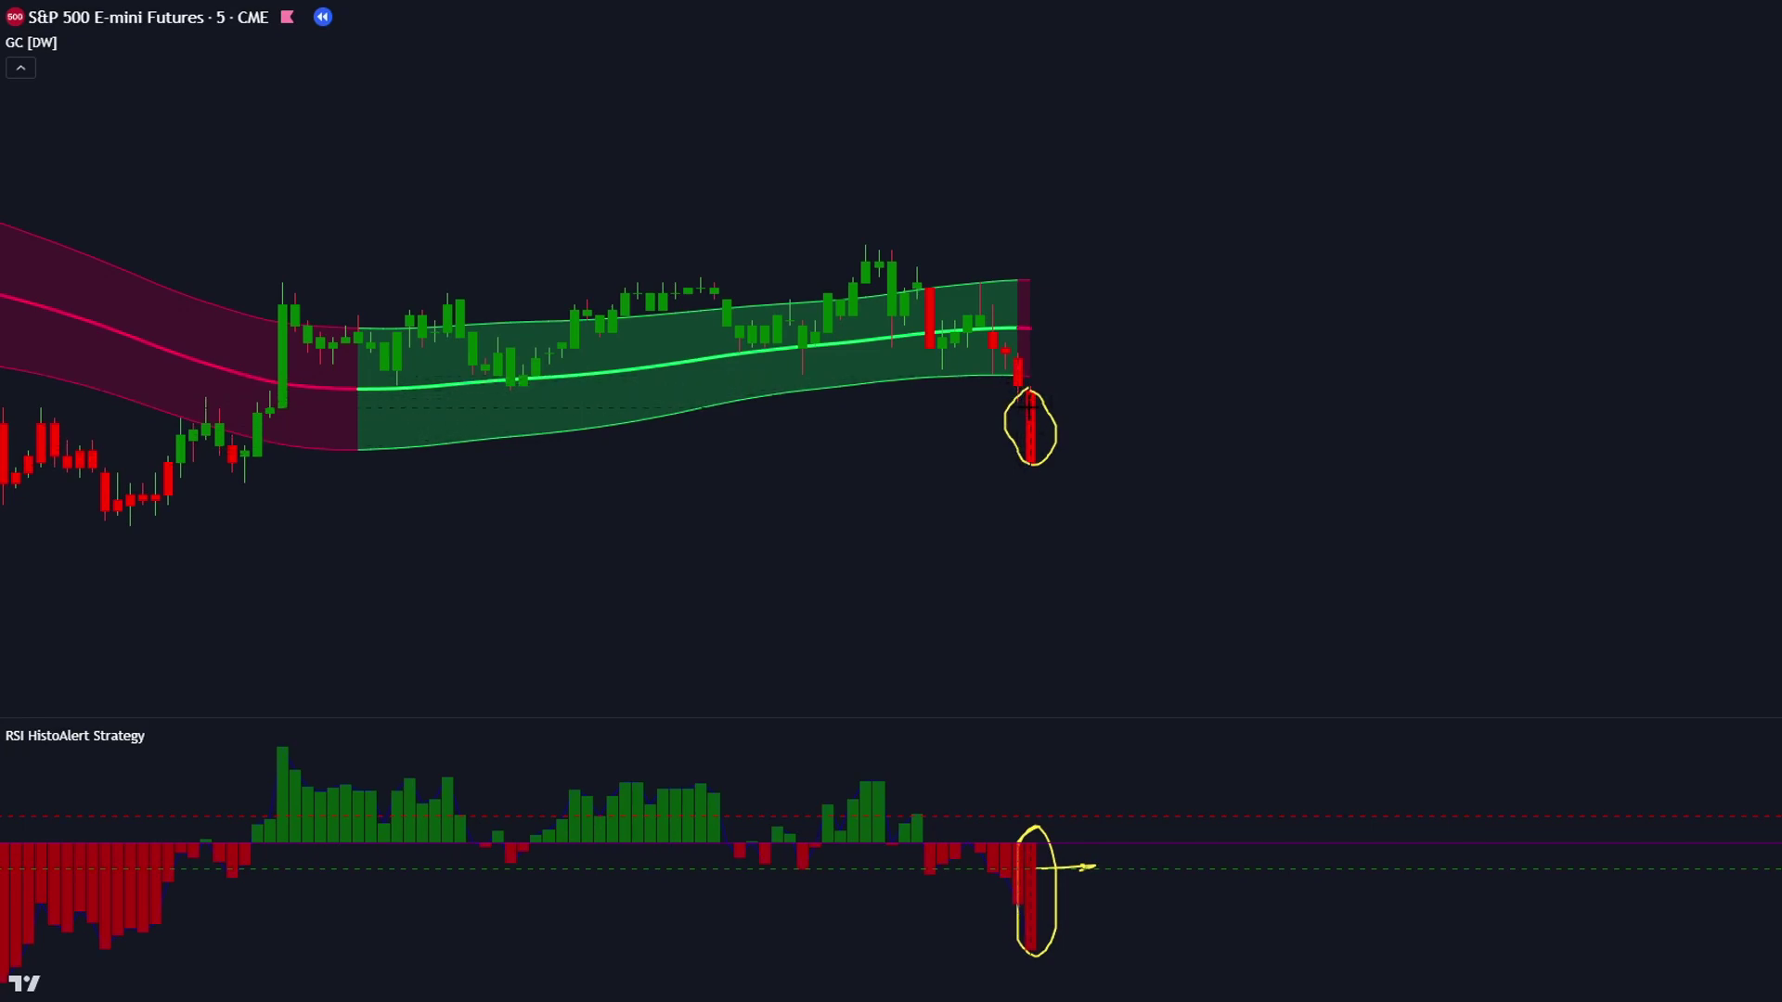
pyautogui.click(1028, 463)
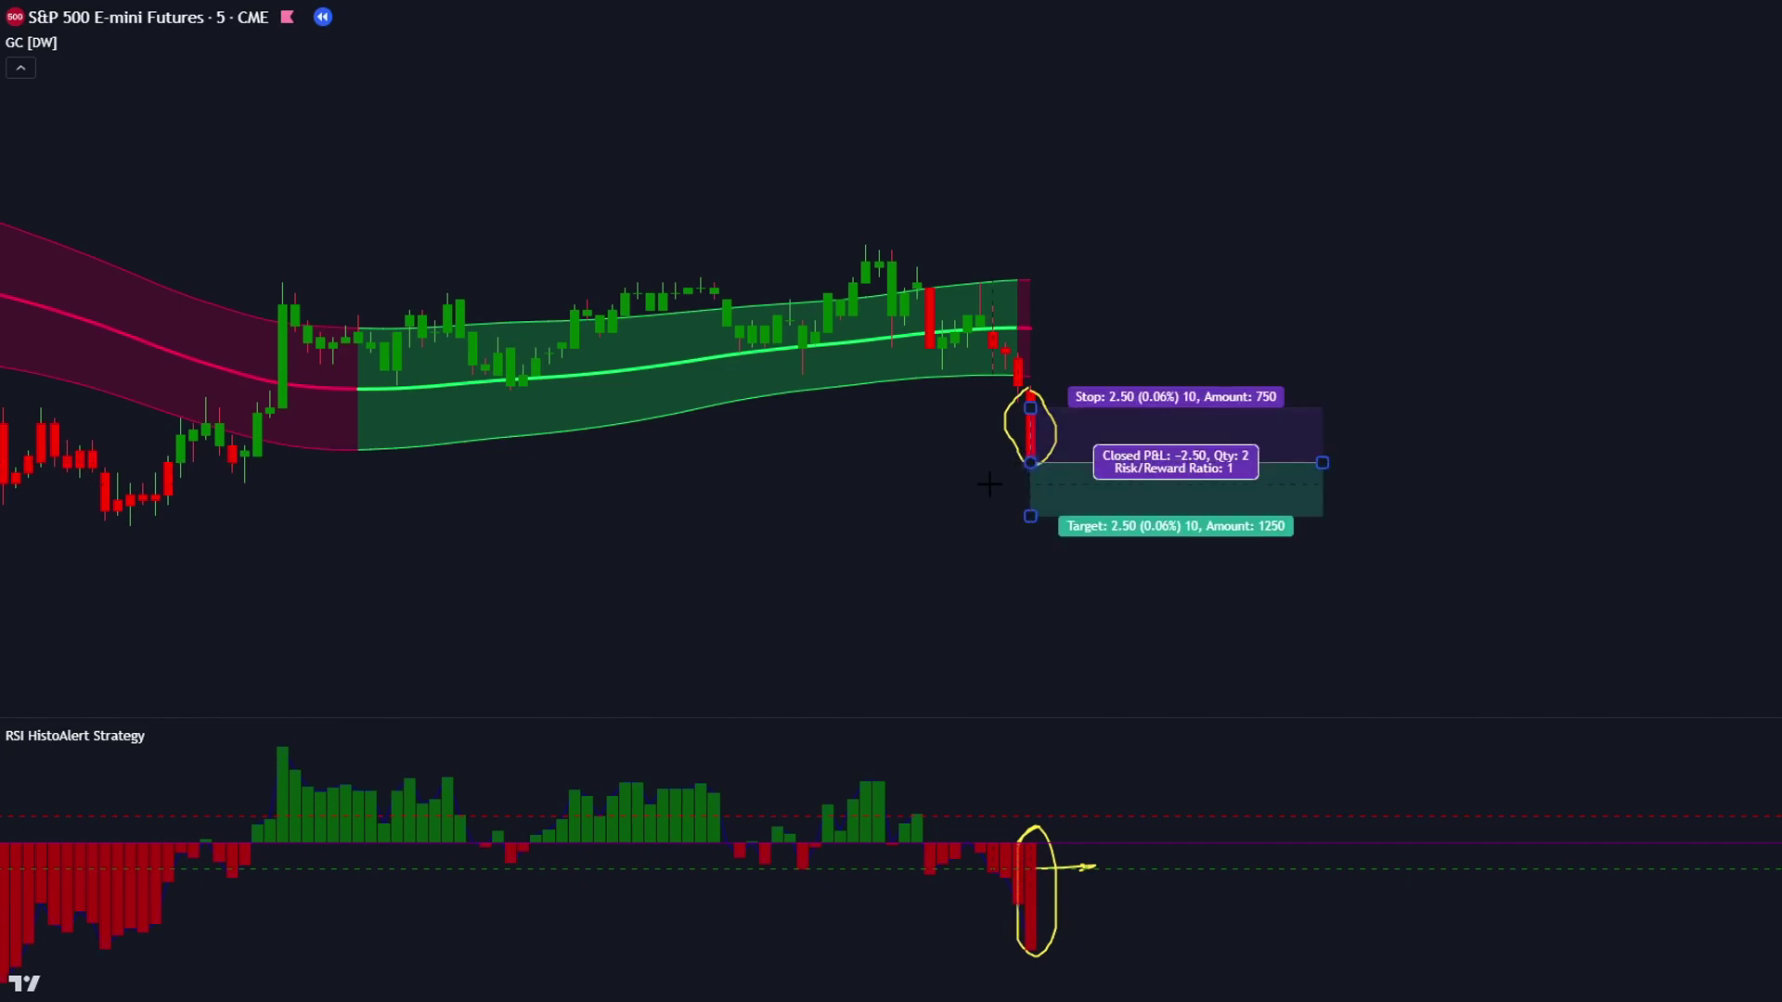
pyautogui.moveTo(1030, 409); pyautogui.dragTo(1041, 273)
pyautogui.moveTo(1033, 519); pyautogui.dragTo(982, 677)
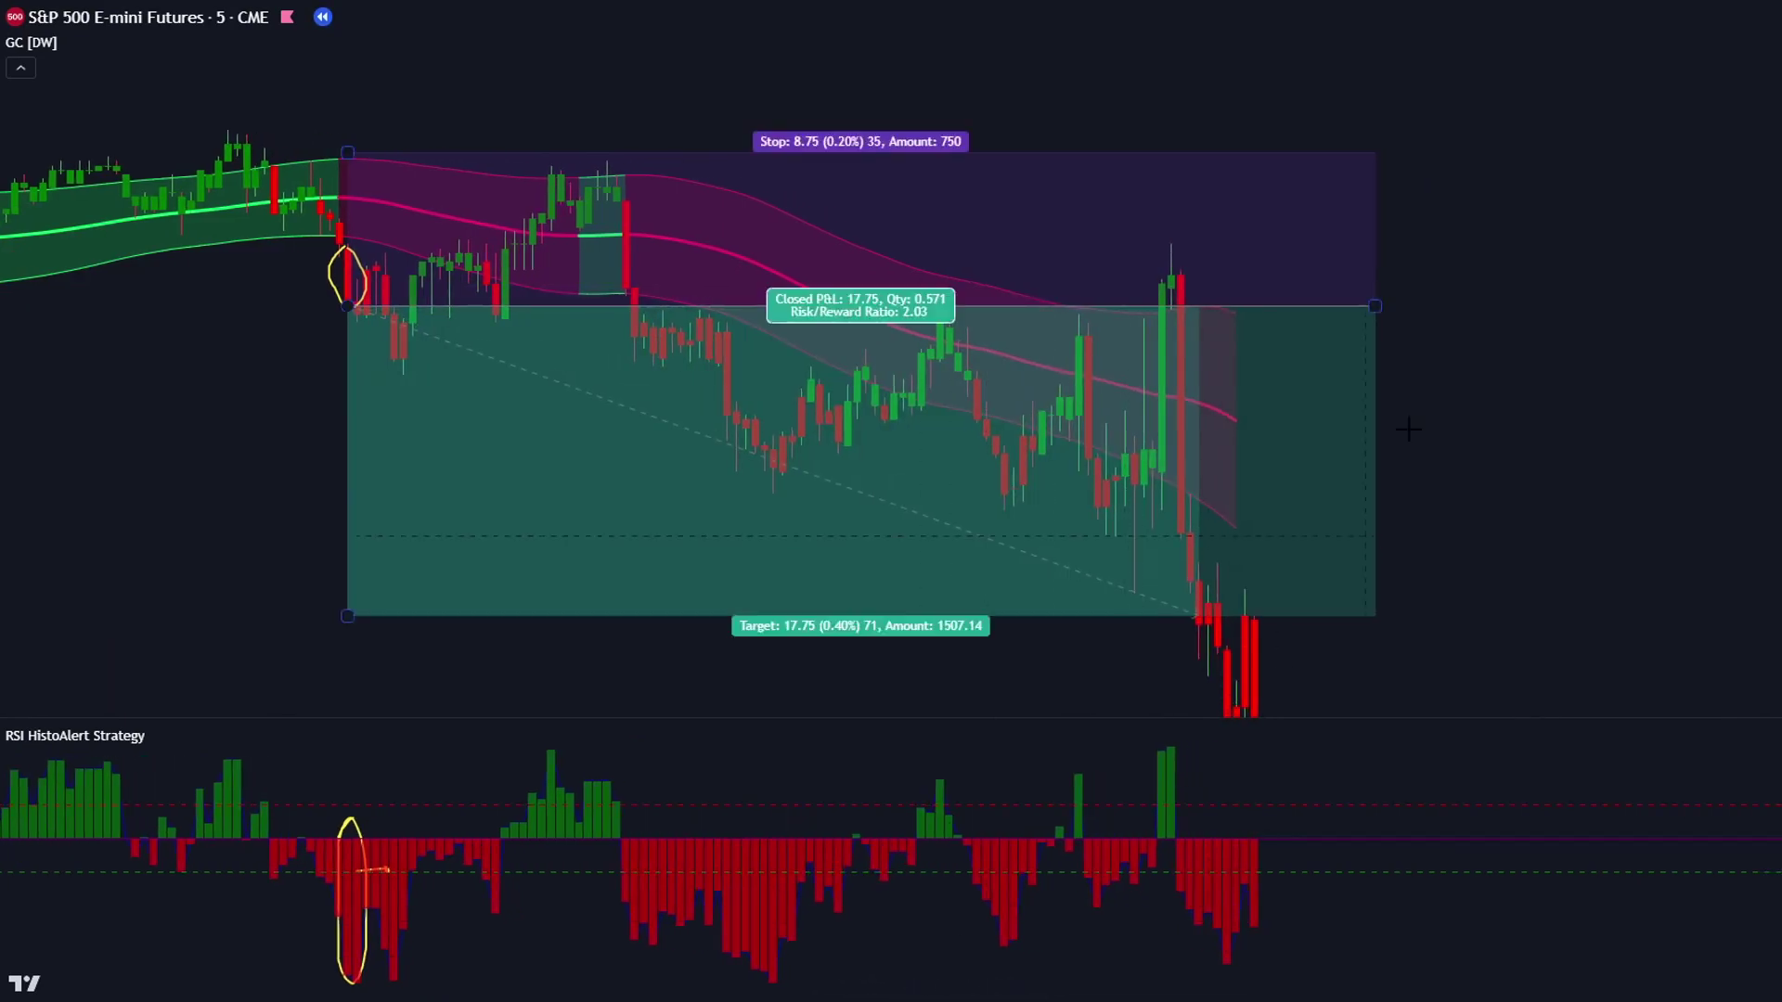
# Step: Shorten the short position's time span and shift the chart to view the trade's outcome
pyautogui.moveTo(1376, 305); pyautogui.dragTo(1190, 301)
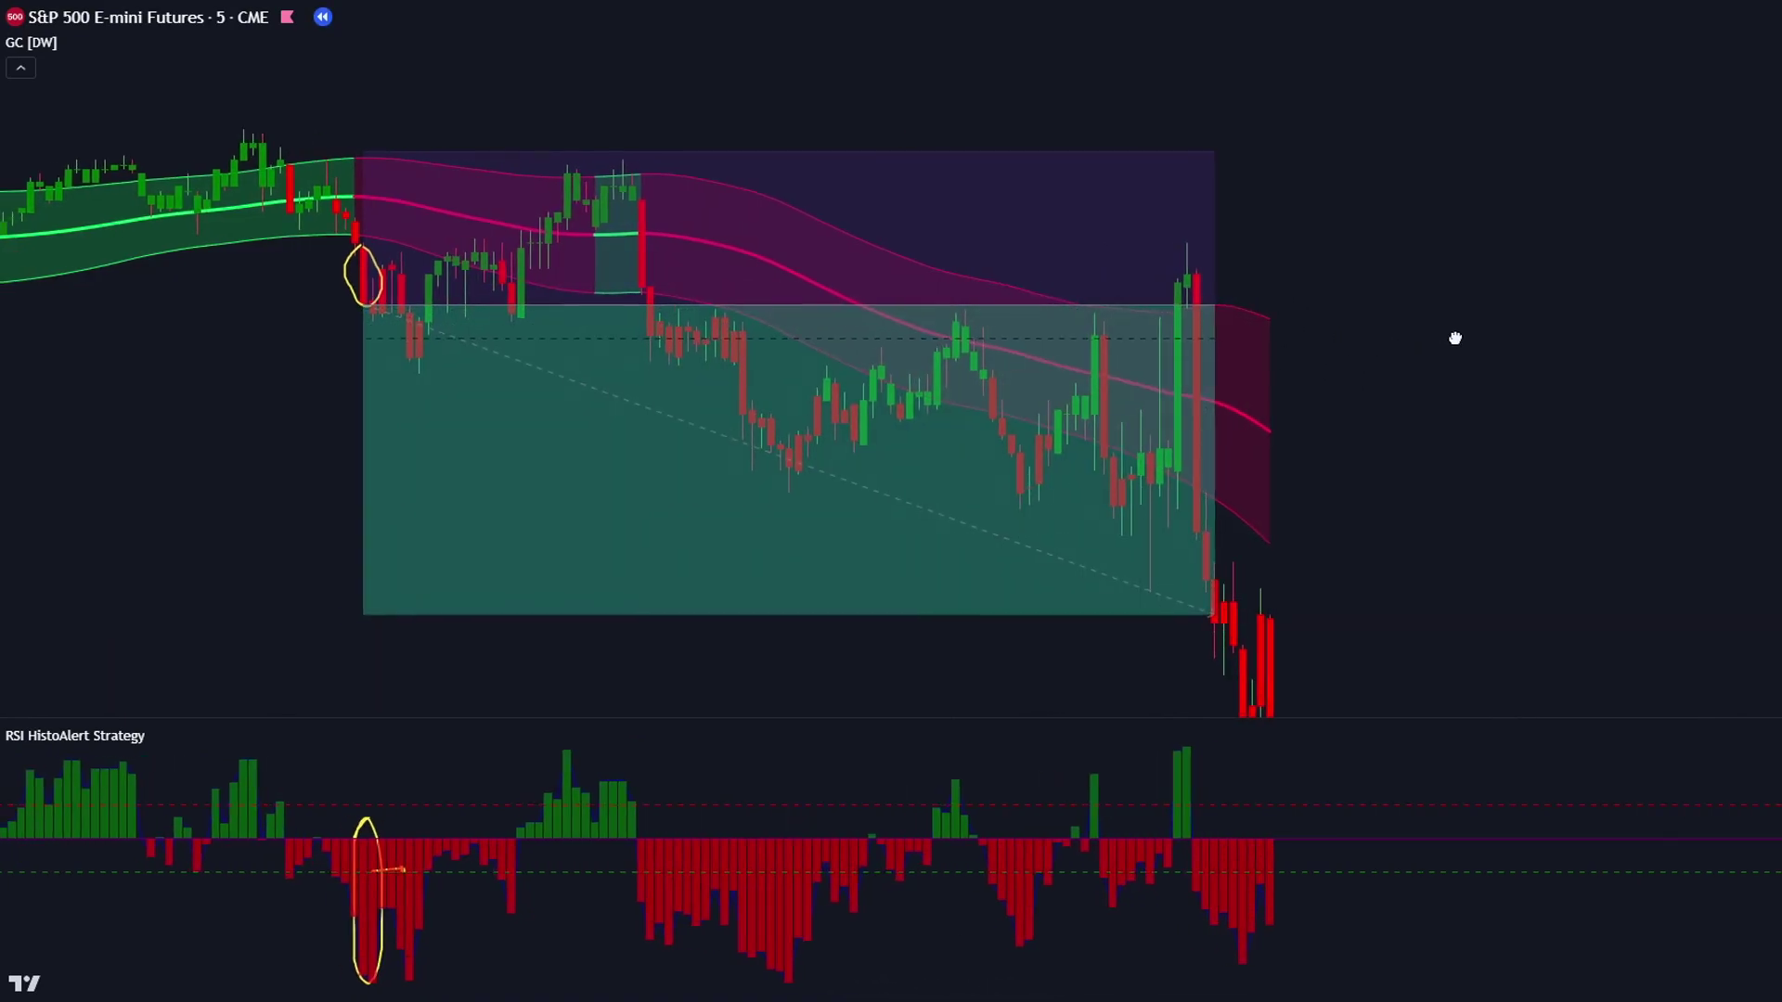
pyautogui.moveTo(1444, 338); pyautogui.dragTo(1563, 324)
pyautogui.hscroll(-2, 1758, 365)
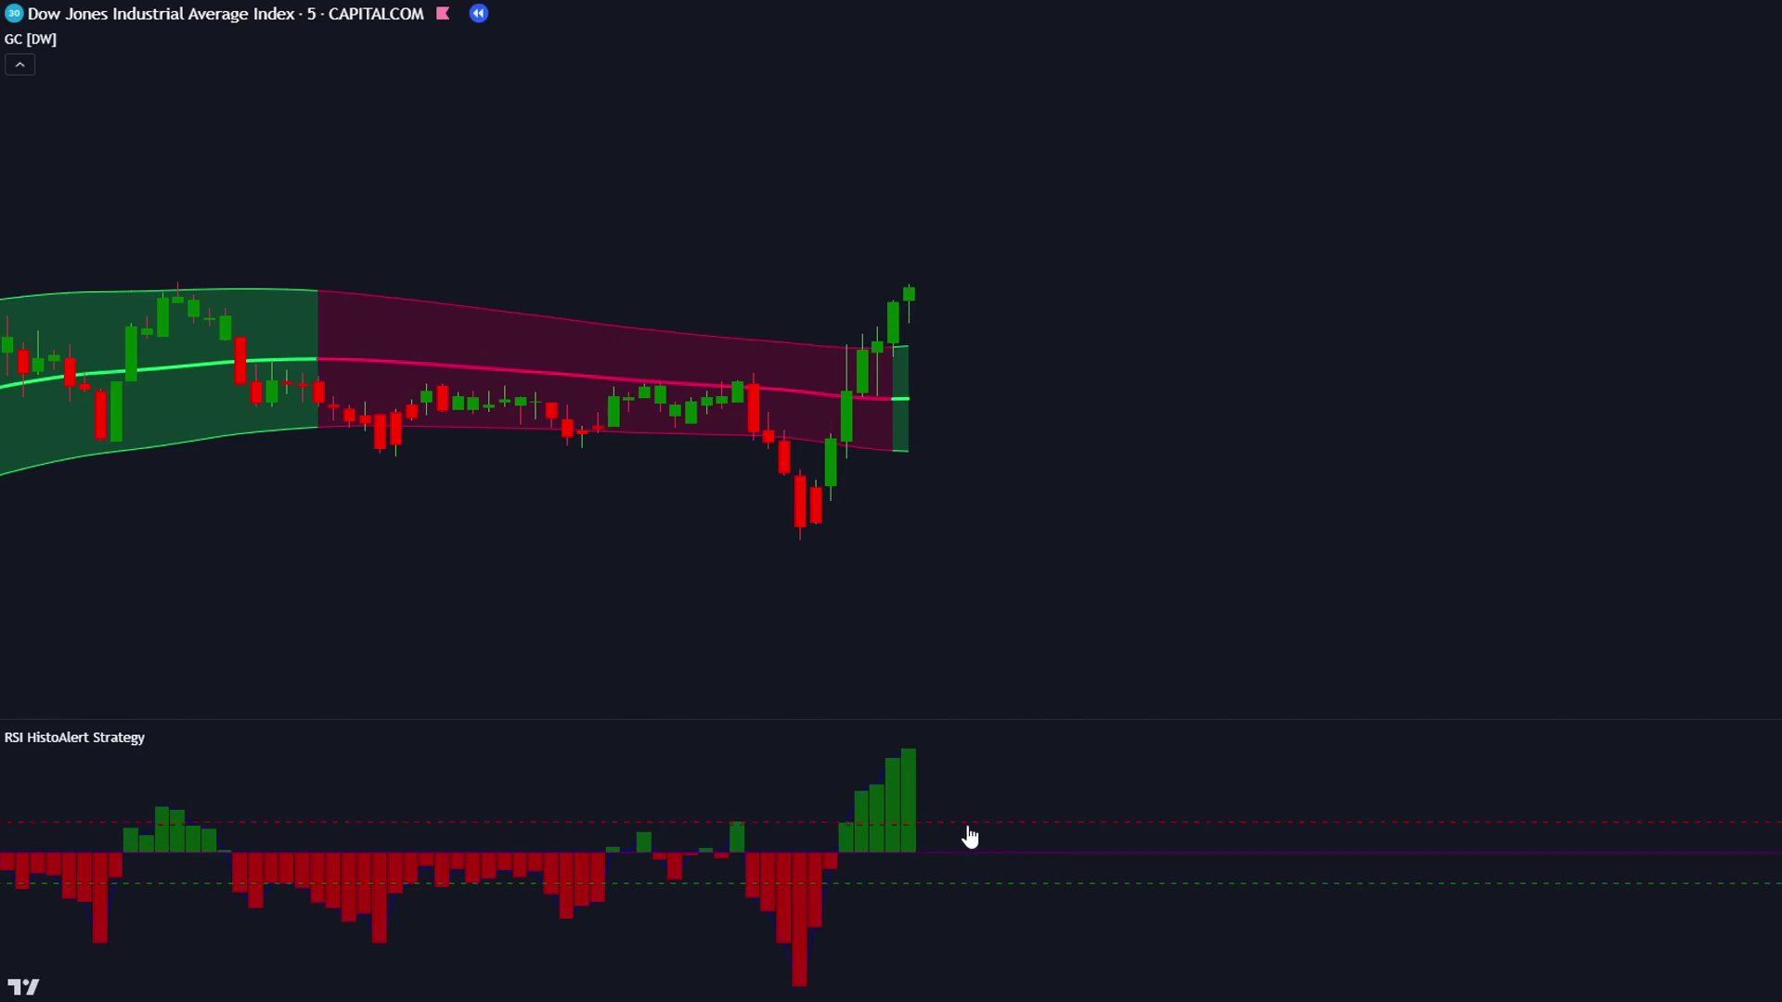
# Step: Place a long position on the last Dow Jones candle with a 50.8 stop and raised target
pyautogui.click(909, 286)
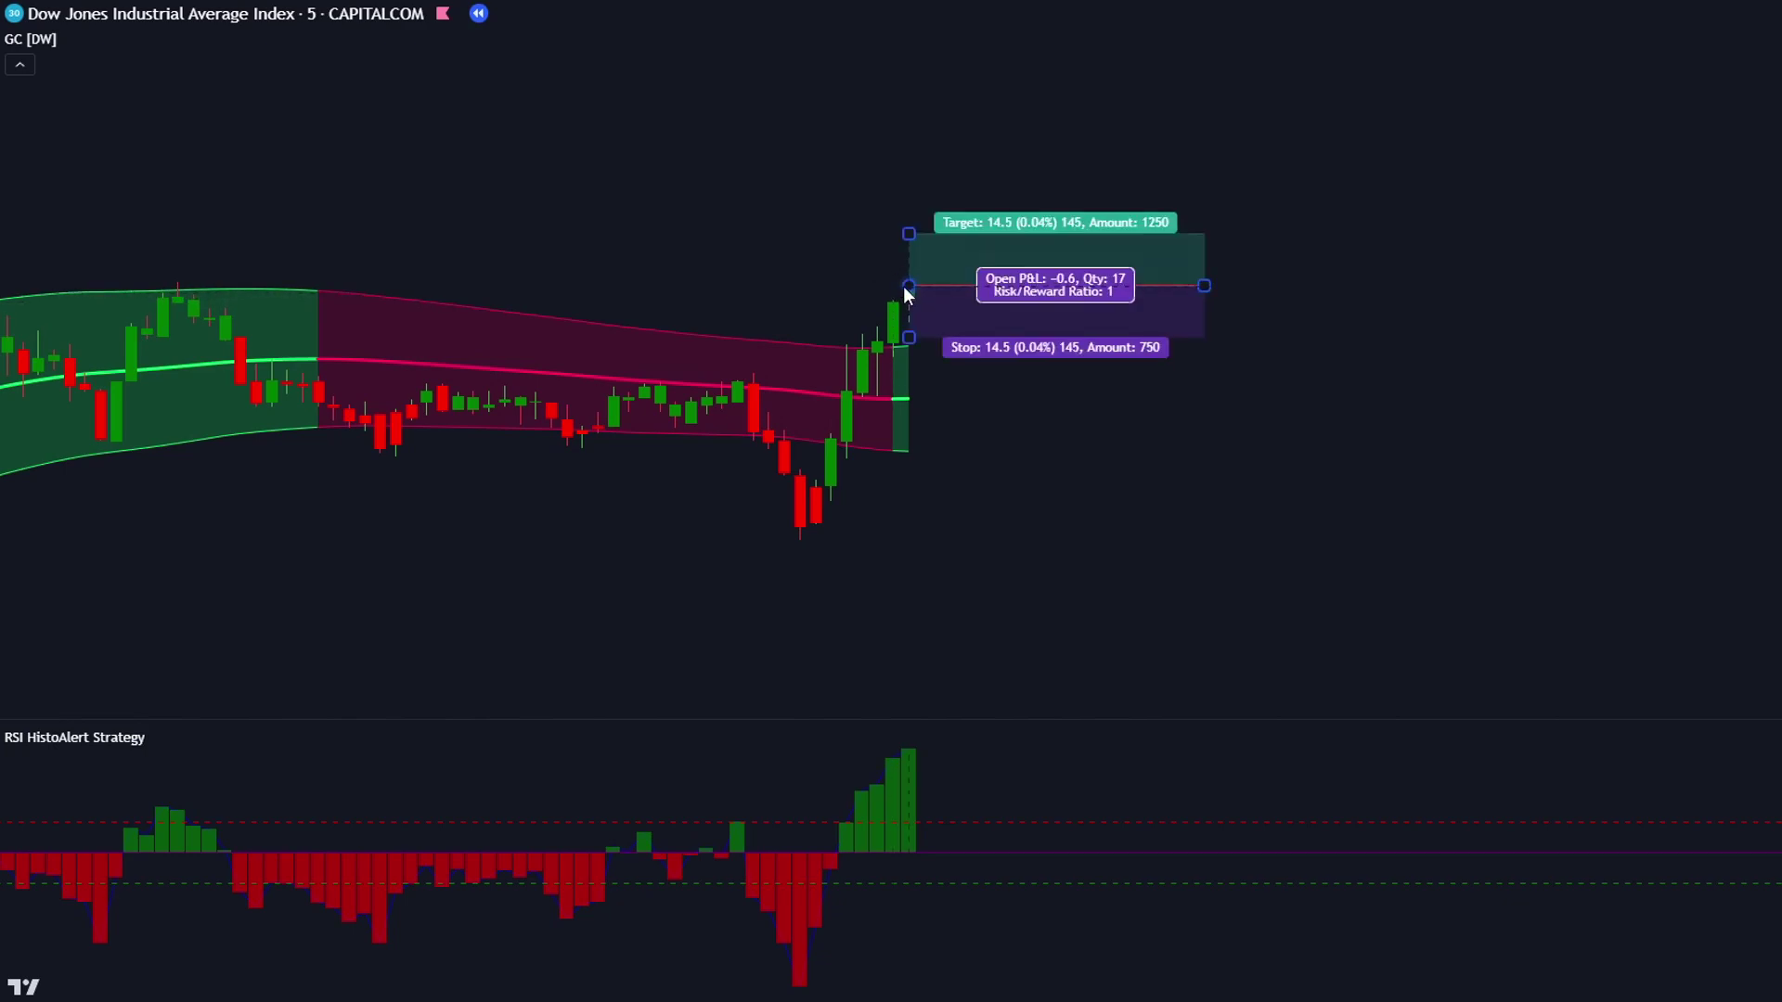
pyautogui.moveTo(910, 337); pyautogui.dragTo(909, 466)
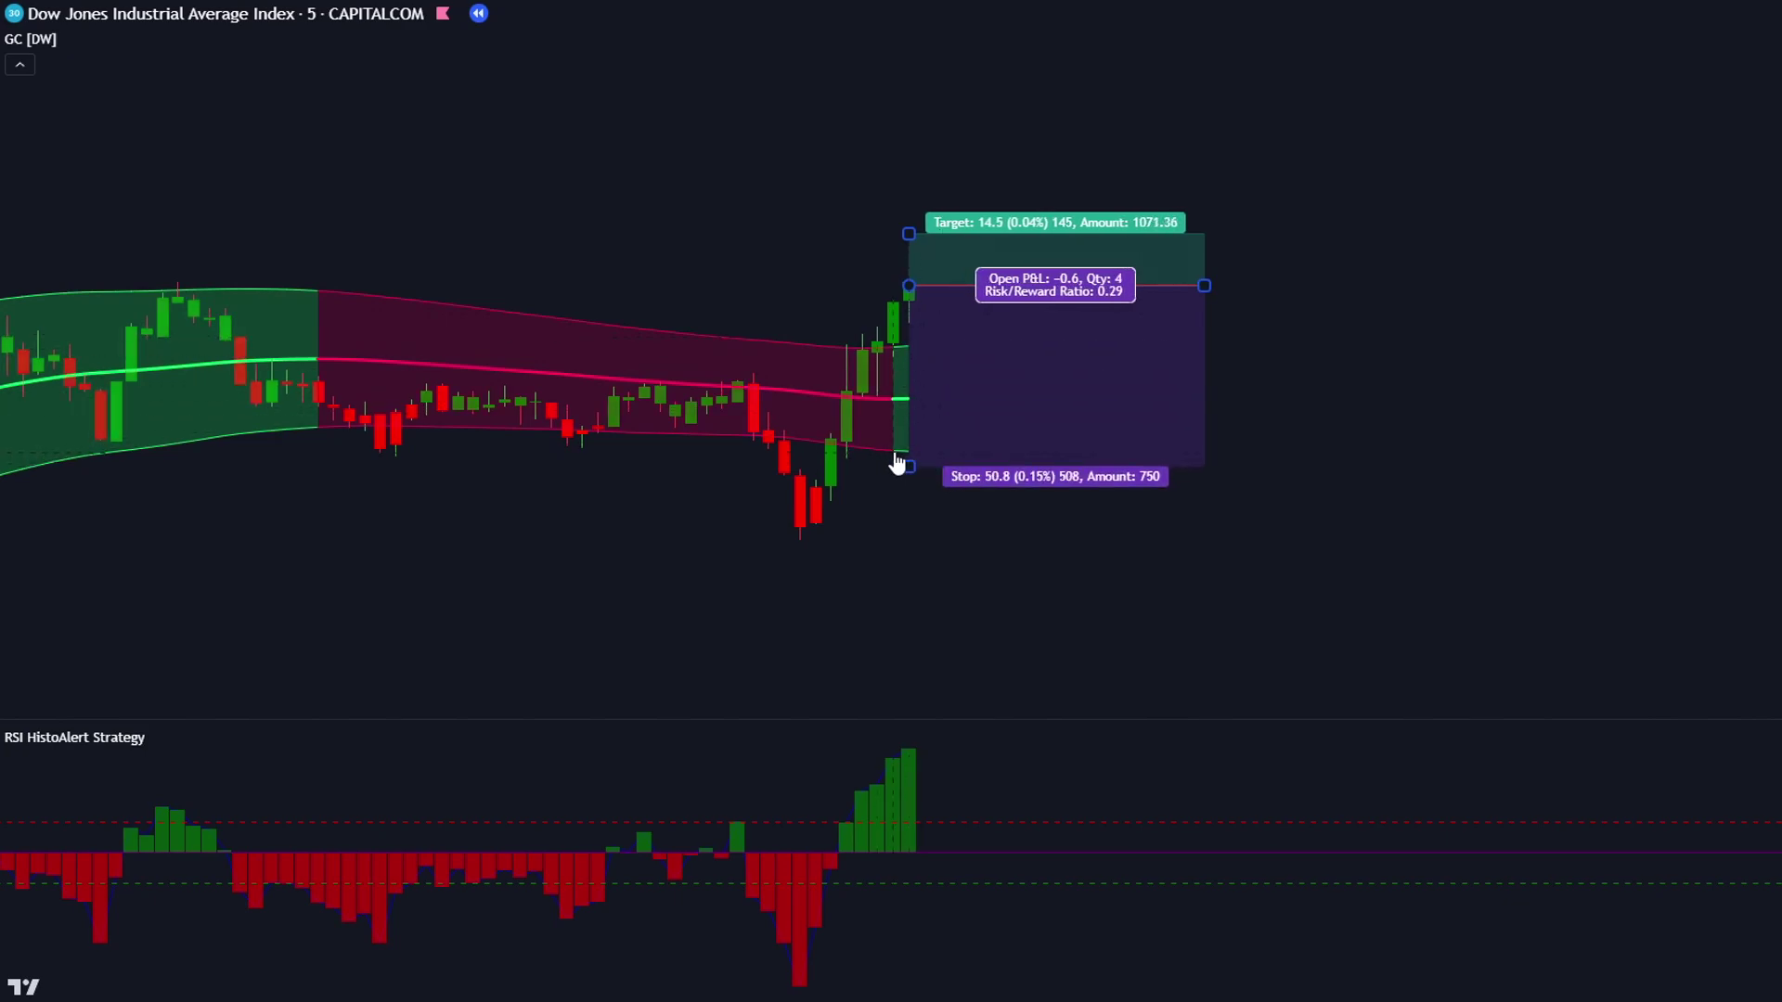
pyautogui.moveTo(1416, 434); pyautogui.dragTo(1432, 511)
pyautogui.moveTo(925, 309); pyautogui.dragTo(925, 74)
pyautogui.moveTo(1409, 214); pyautogui.dragTo(1453, 283)
# Step: Set the long position's target to about 2:1 and size its box across the upcoming candles
pyautogui.click(957, 131)
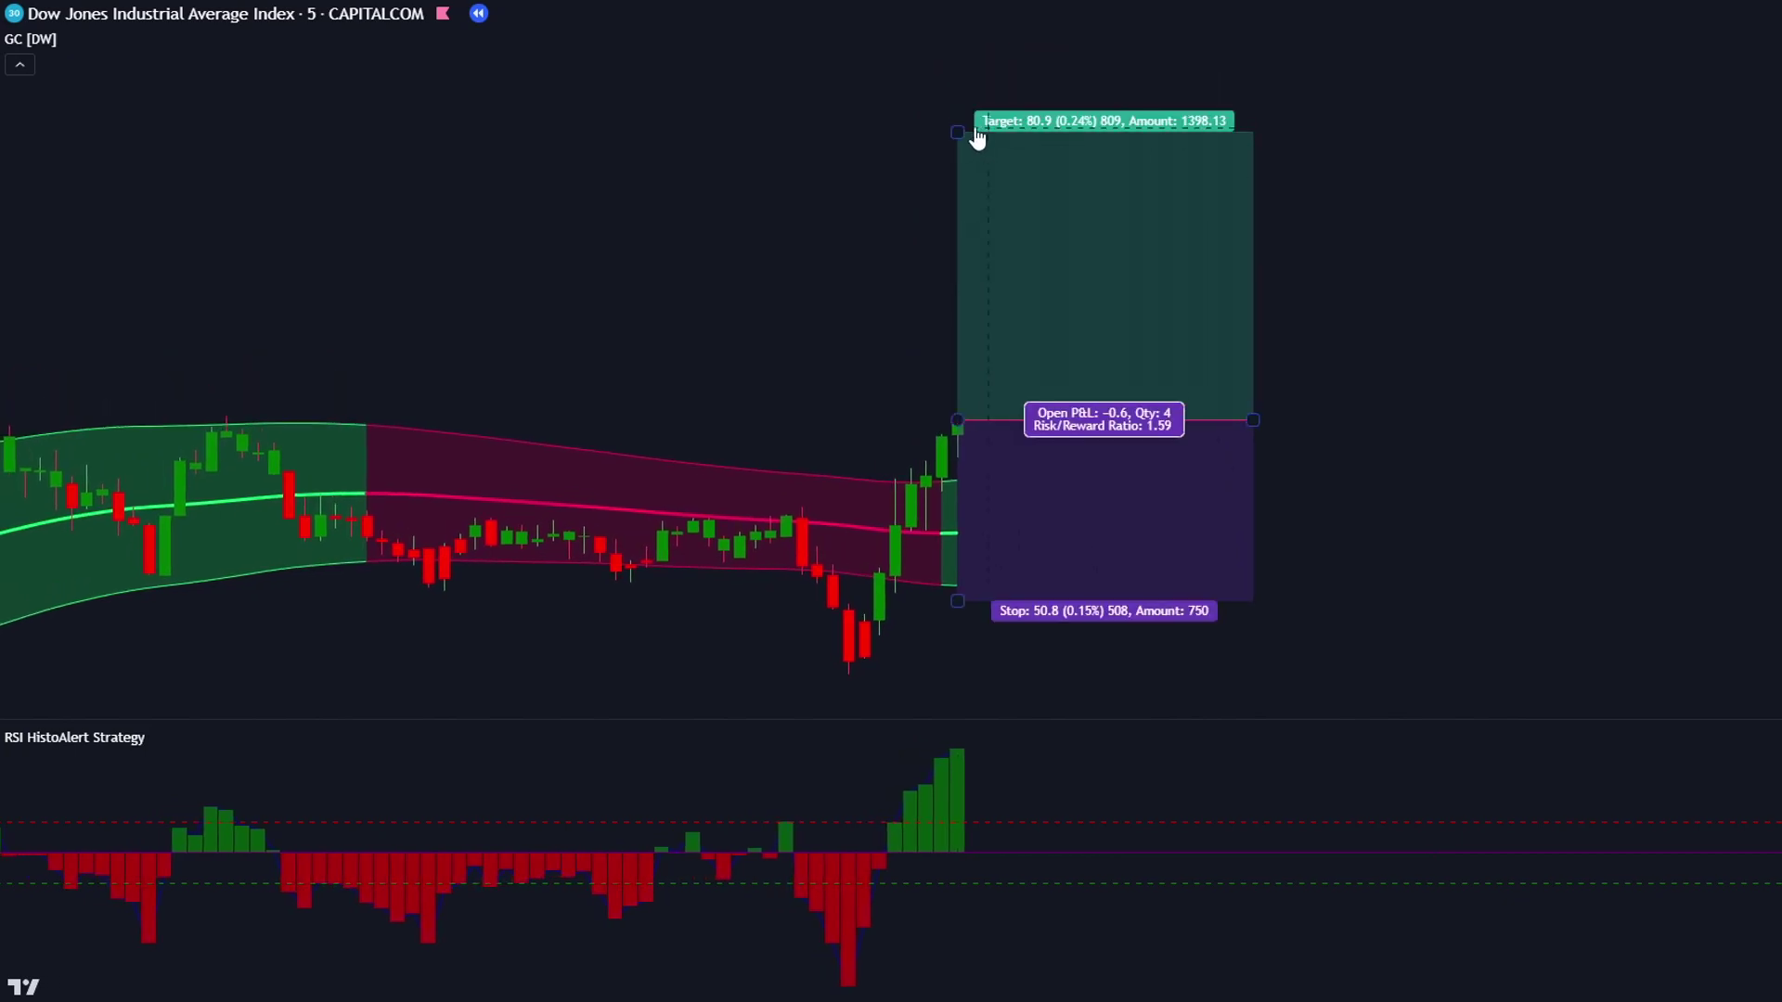
pyautogui.moveTo(956, 129); pyautogui.dragTo(981, 57)
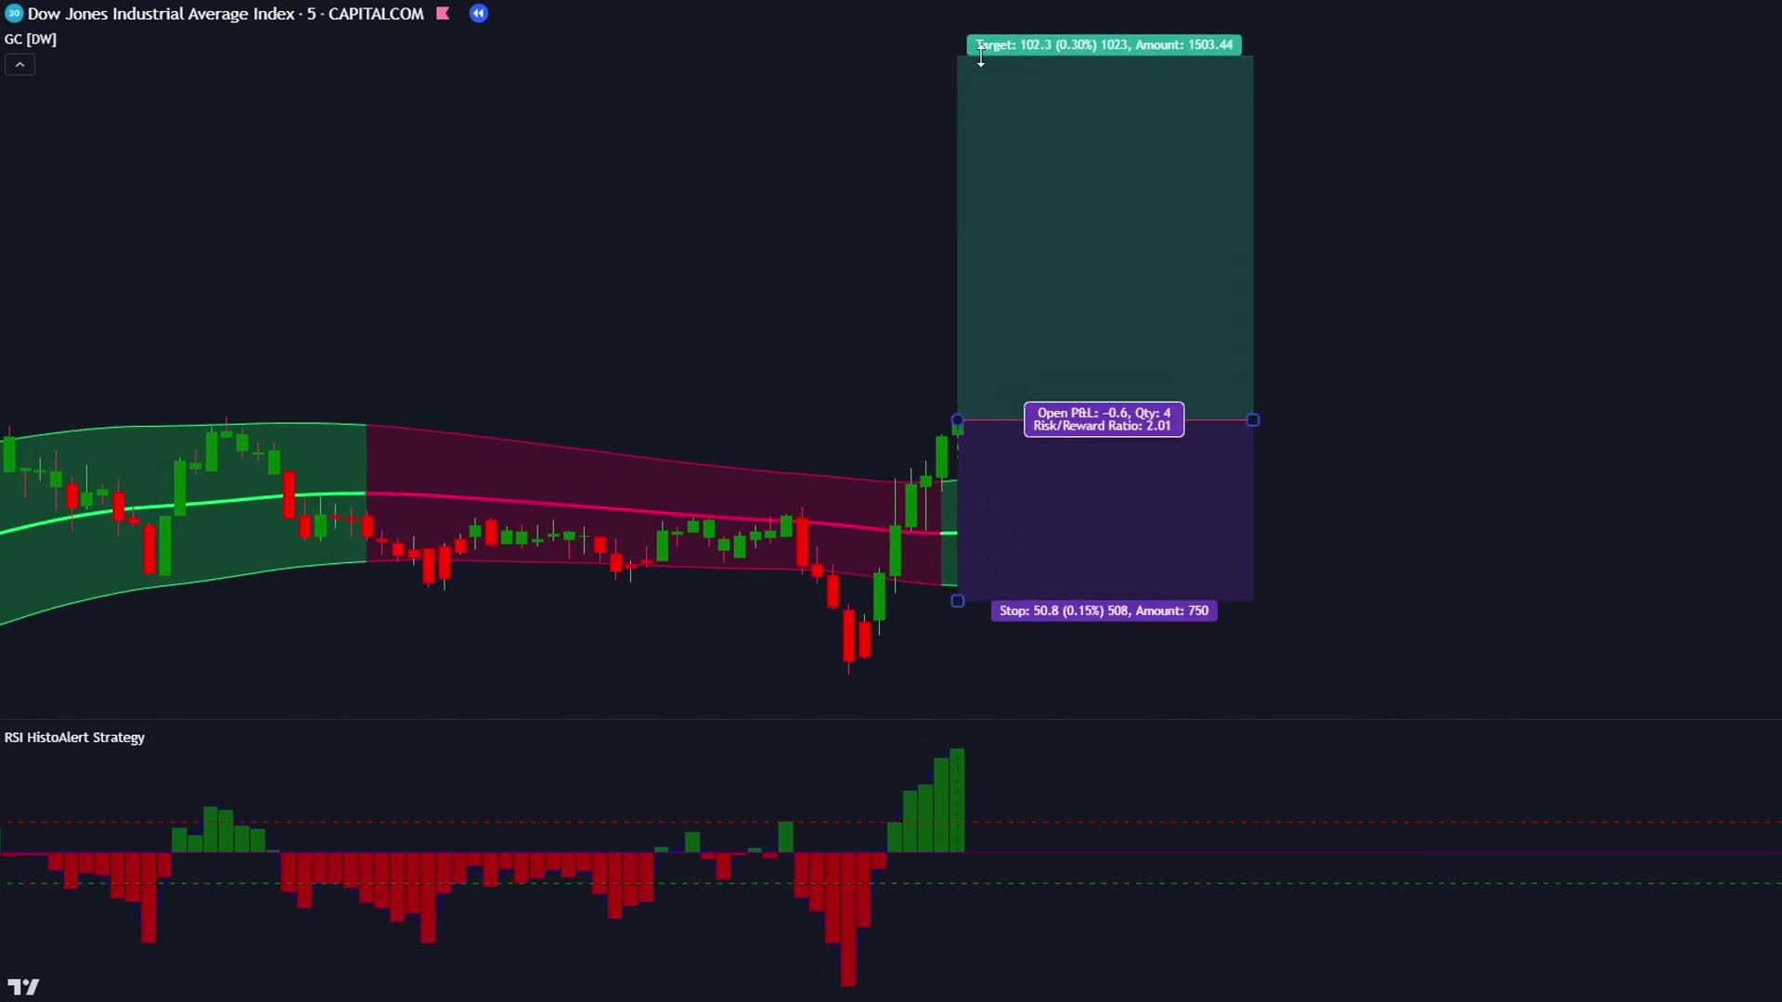
pyautogui.moveTo(1255, 423); pyautogui.dragTo(1531, 422)
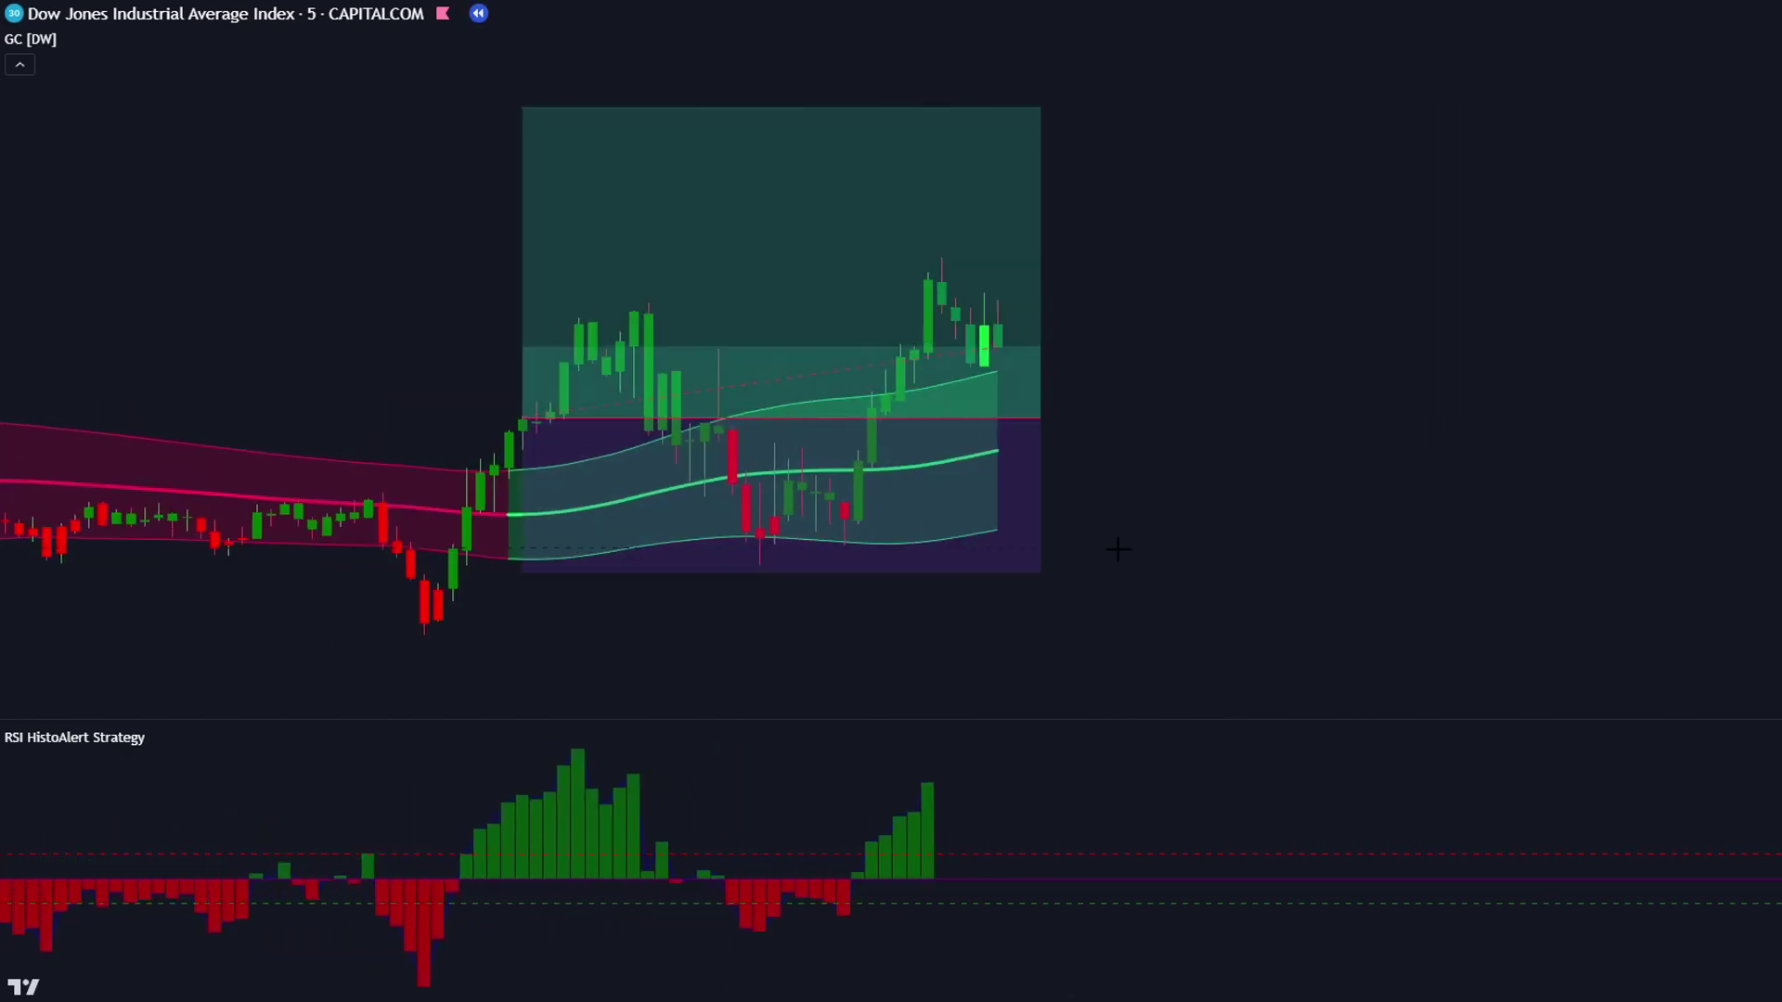
pyautogui.moveTo(831, 424); pyautogui.dragTo(1351, 425)
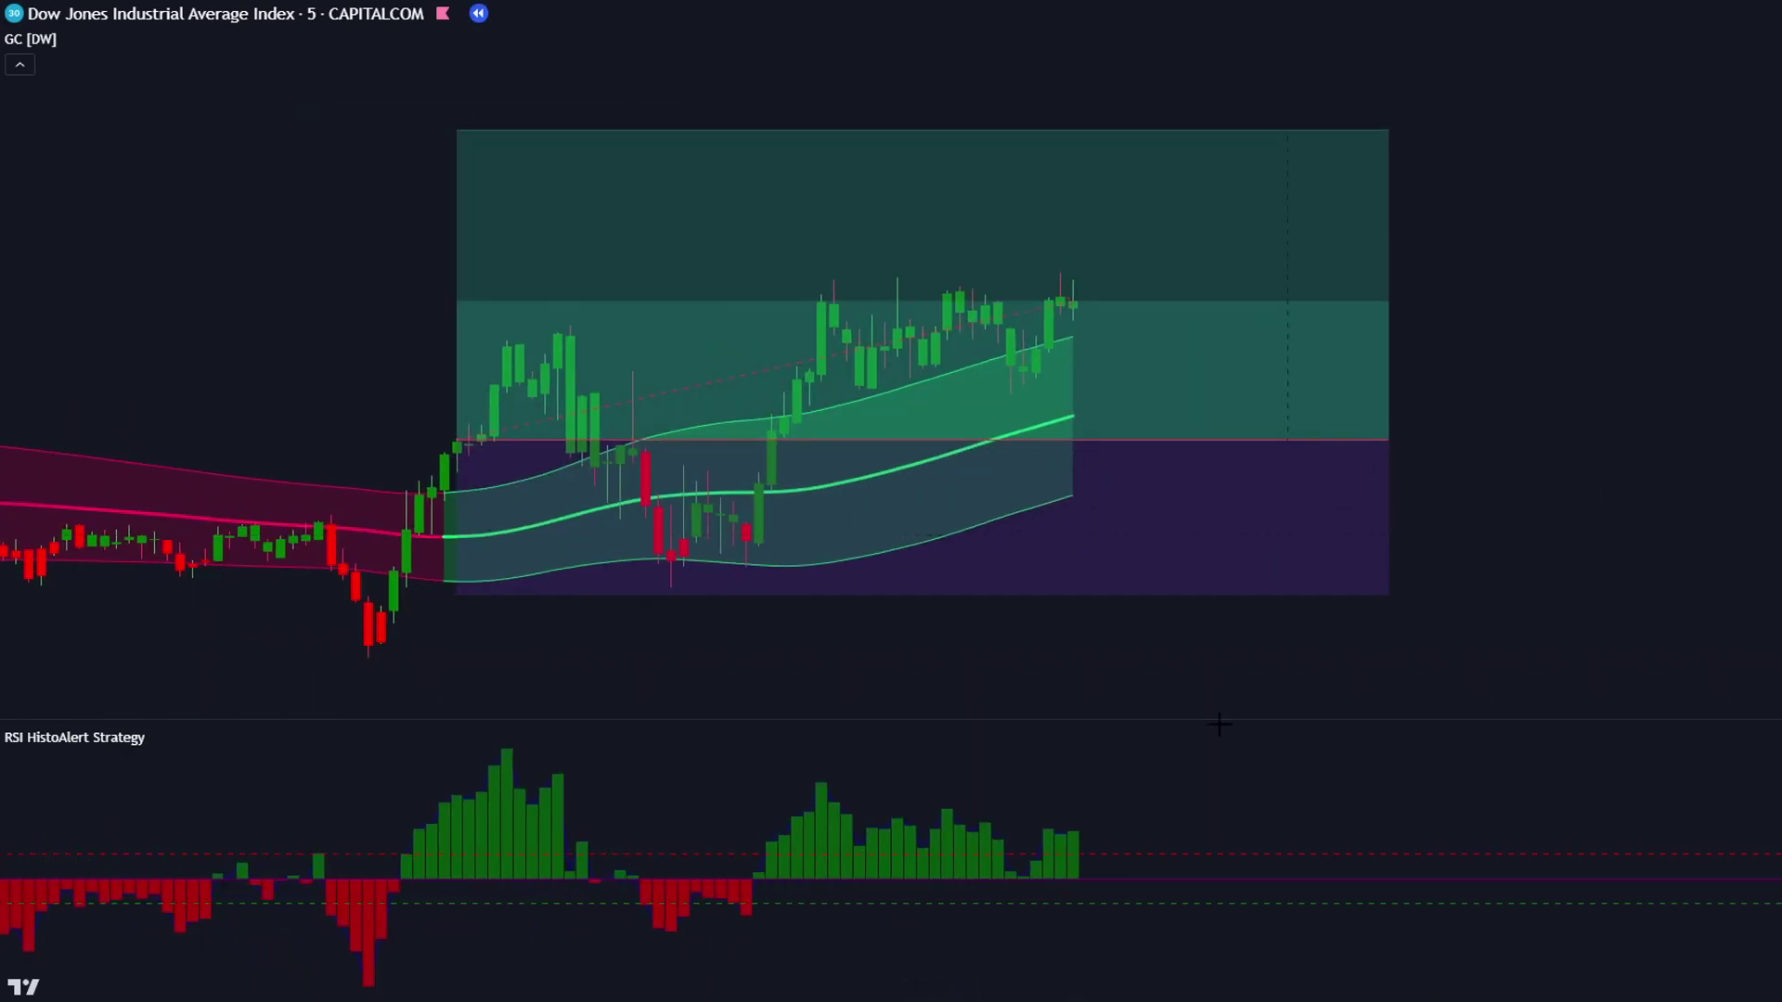
pyautogui.moveTo(1223, 441); pyautogui.dragTo(1105, 418)
pyautogui.moveTo(1274, 411); pyautogui.dragTo(1400, 414)
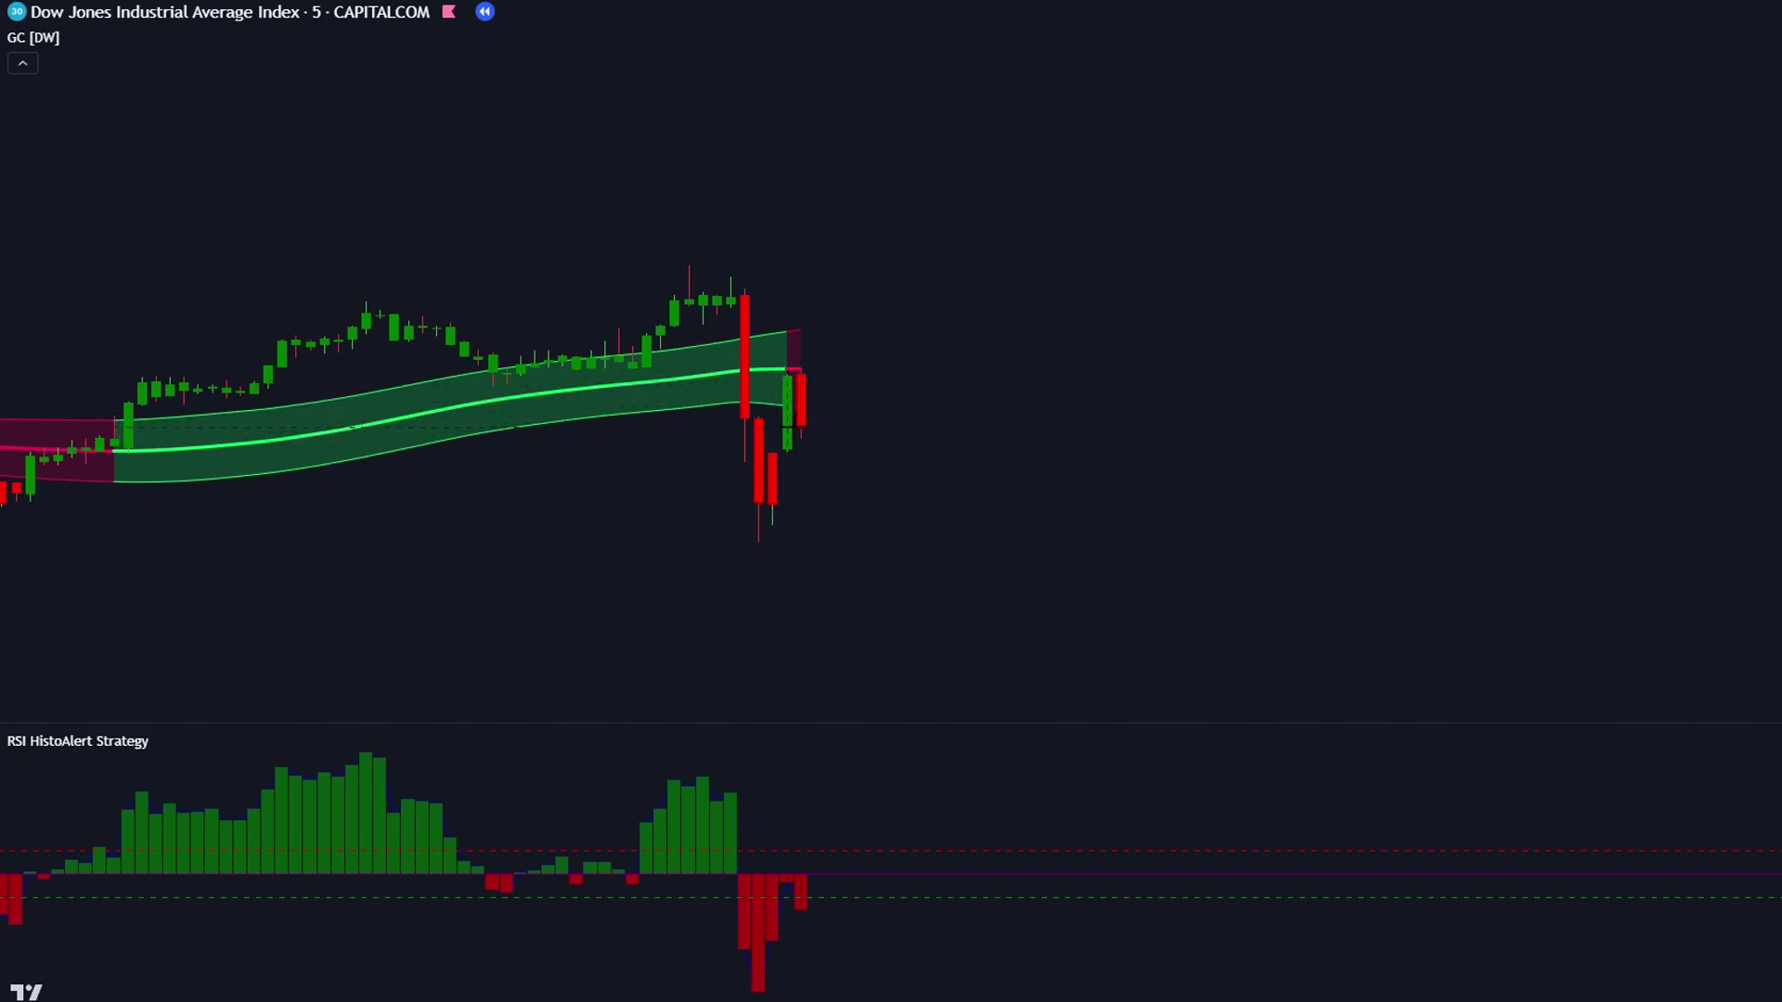
# Step: Place a 2:1 Dow Jones short position (stop 49.3, target 100.0), trimmed to the trade's close
pyautogui.click(799, 426)
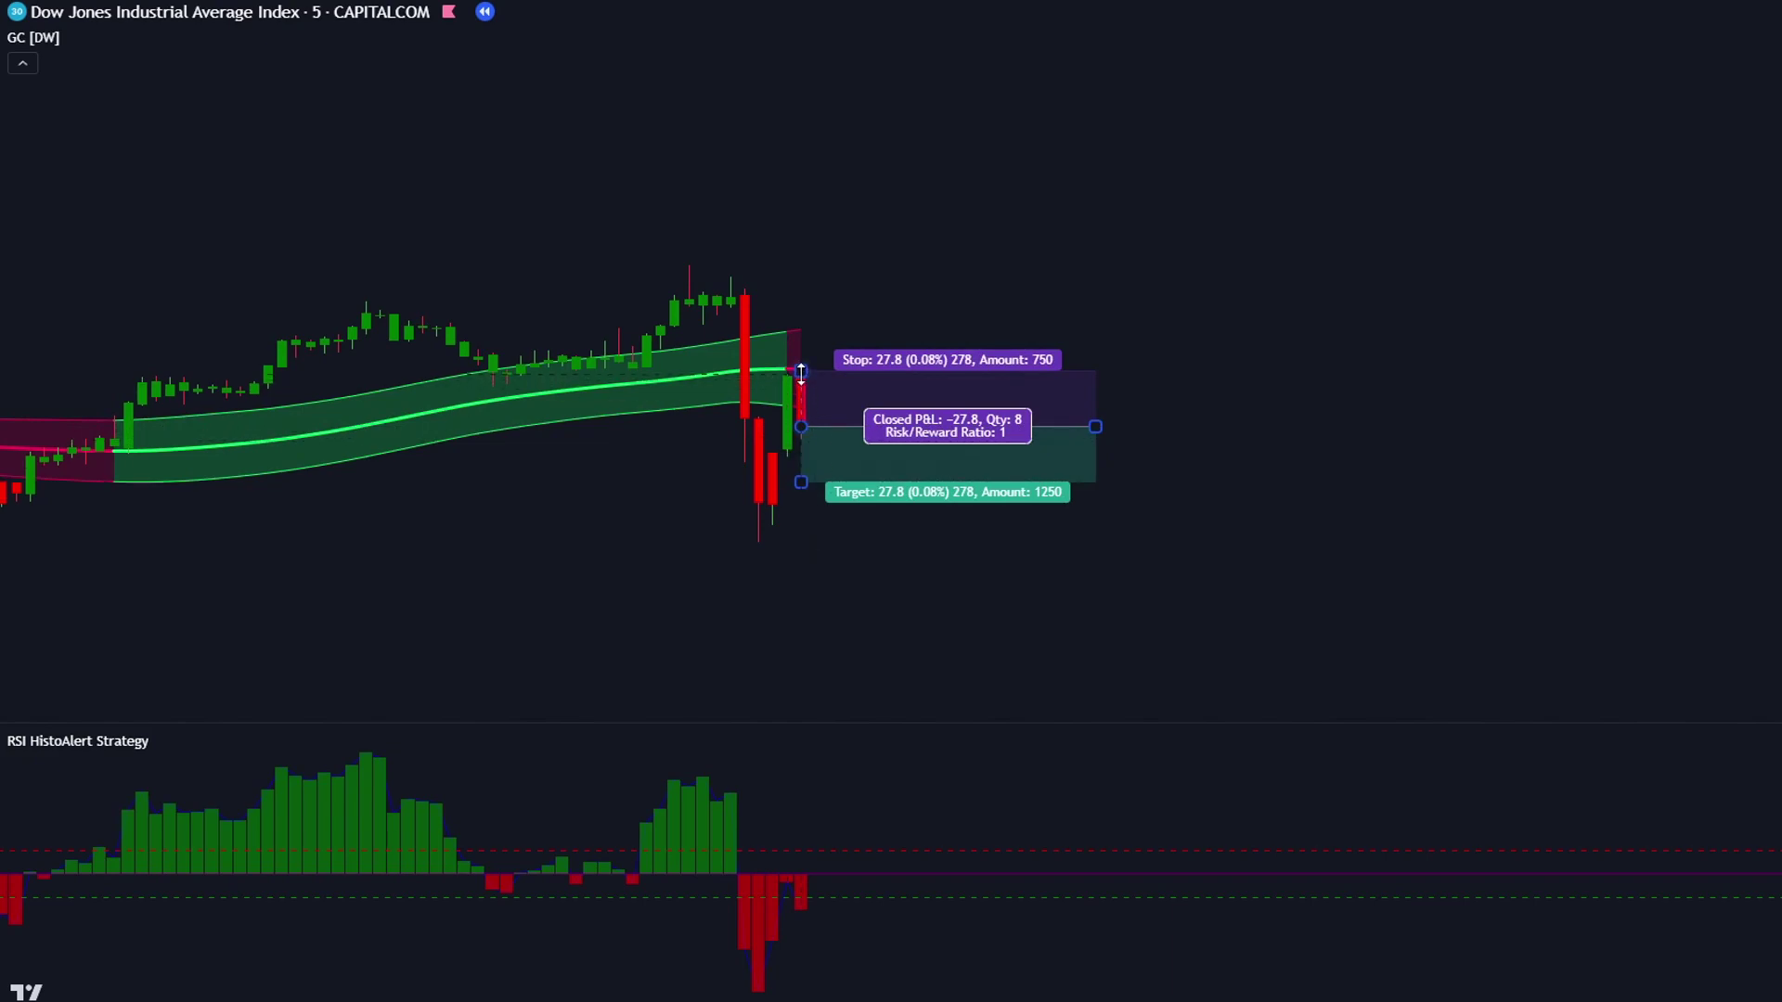
pyautogui.moveTo(807, 367); pyautogui.dragTo(804, 327)
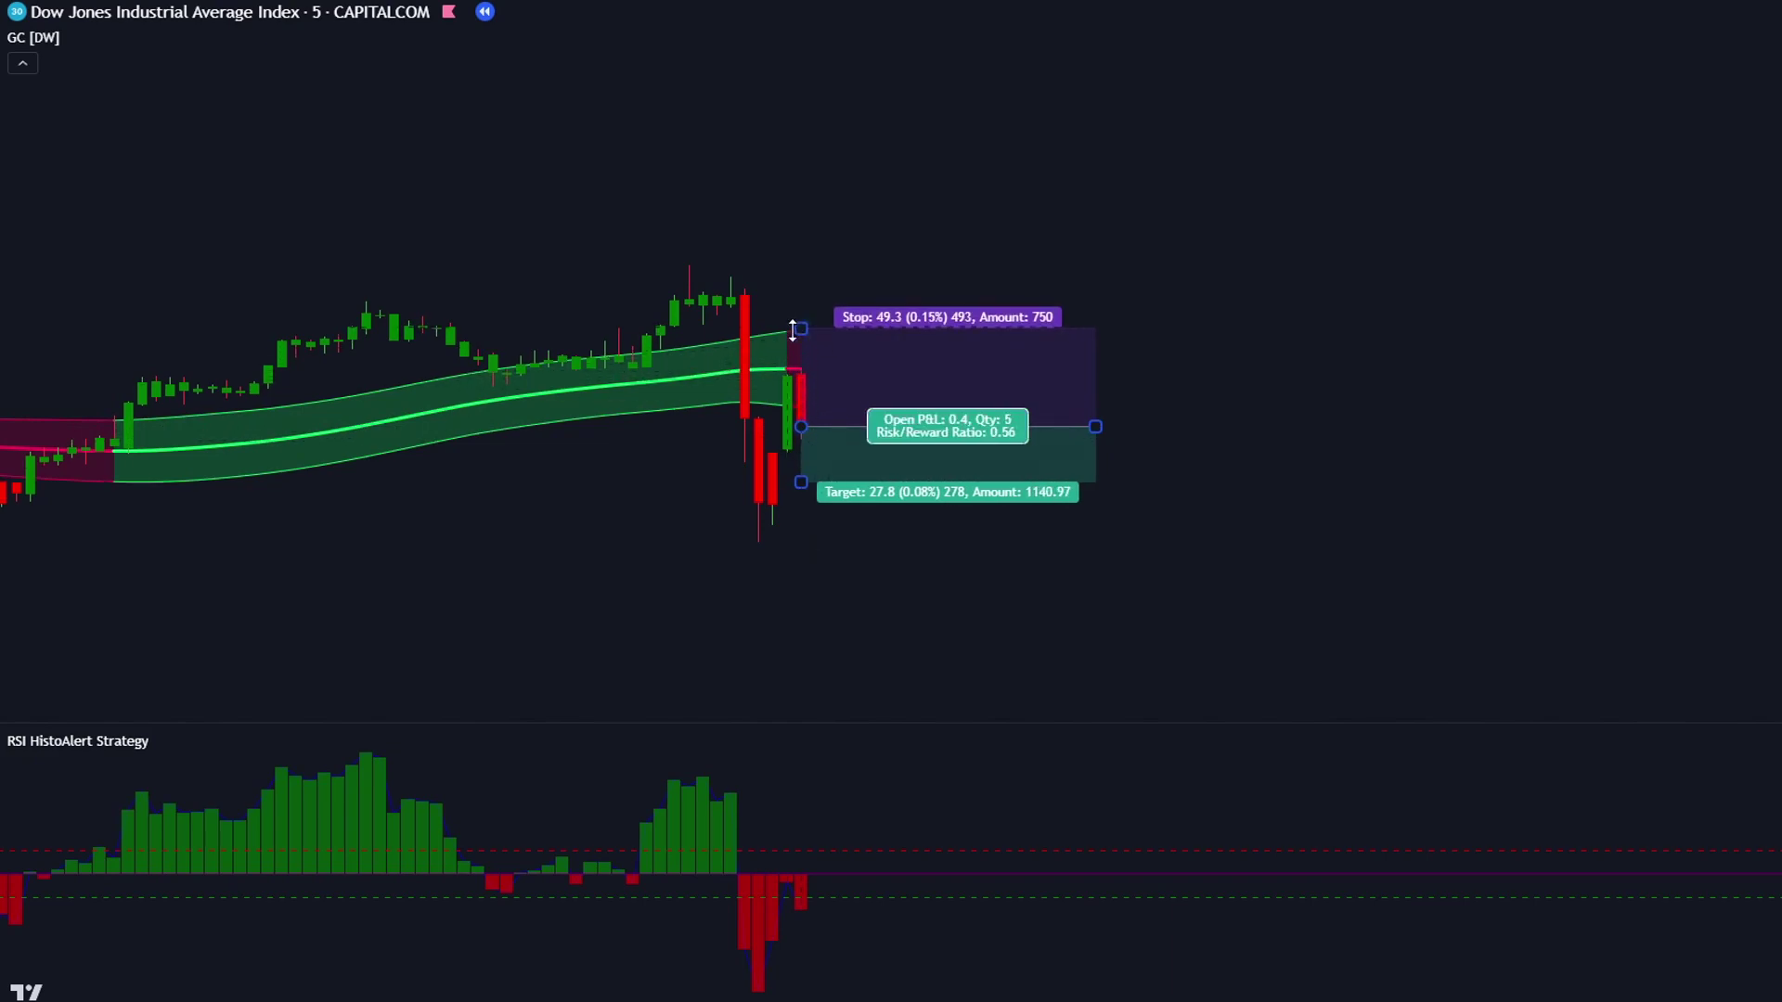
pyautogui.moveTo(804, 484)
pyautogui.mouseDown()
pyautogui.moveTo(813, 603)
pyautogui.moveTo(834, 647)
pyautogui.moveTo(870, 626)
pyautogui.mouseUp()
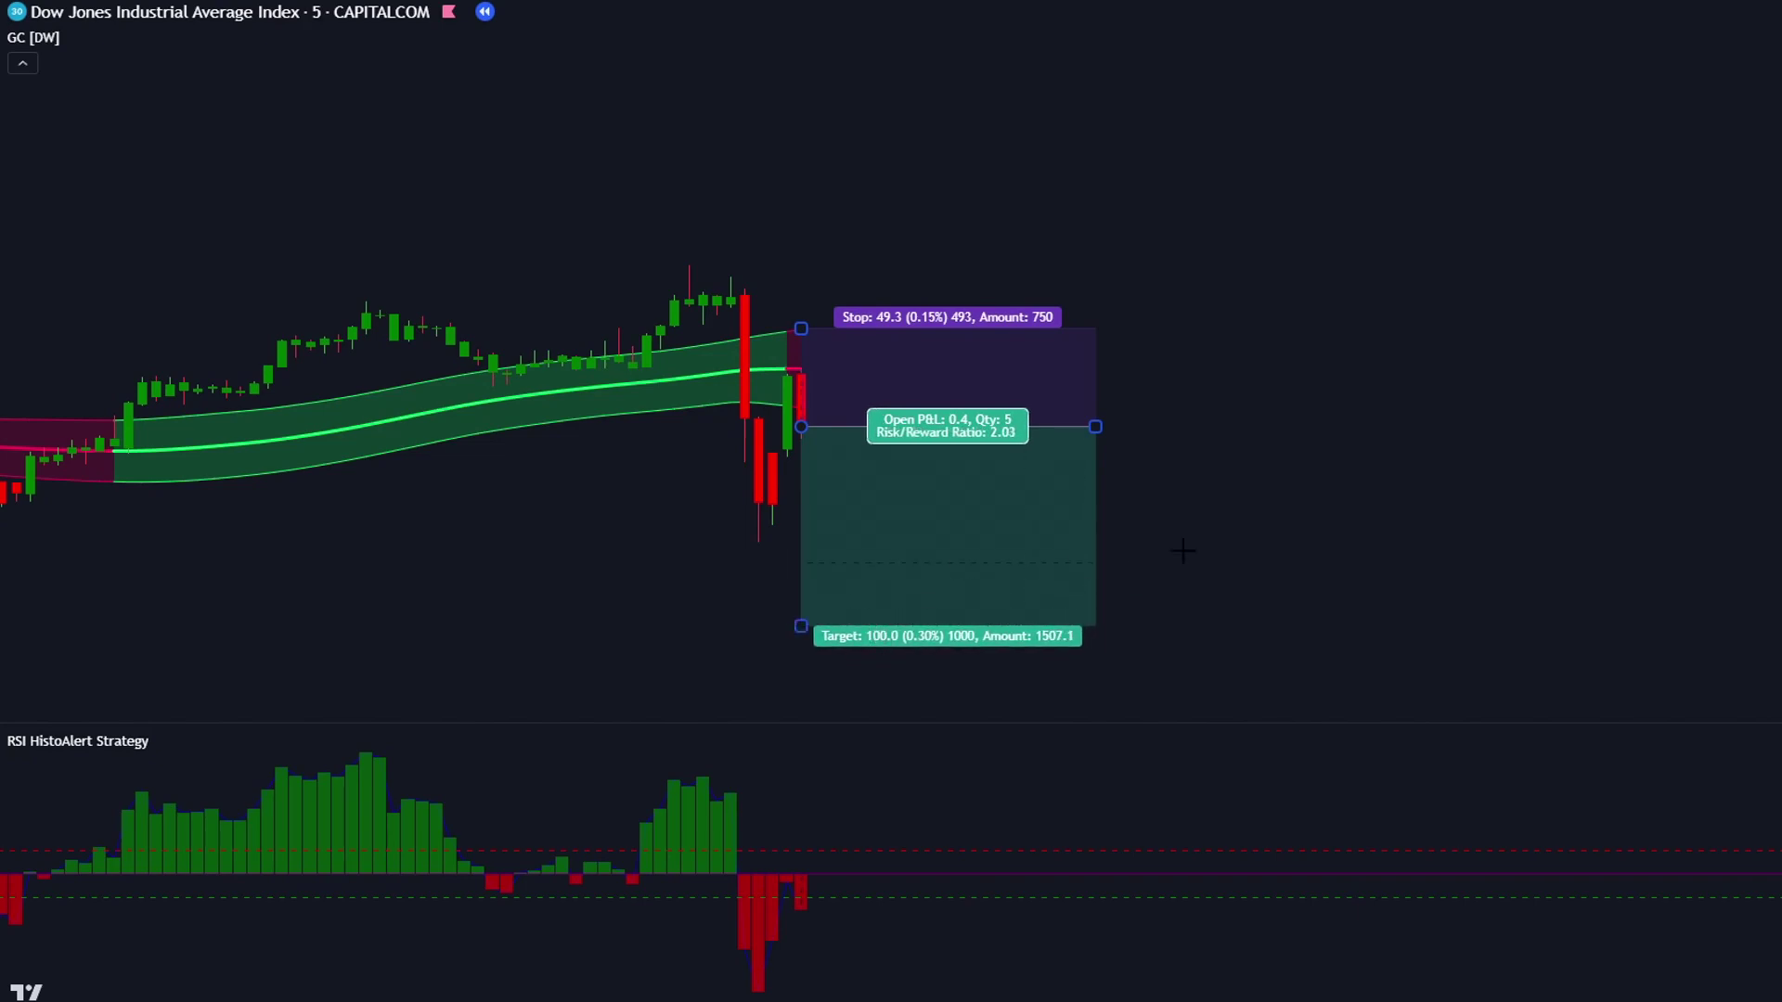
pyautogui.click(1207, 552)
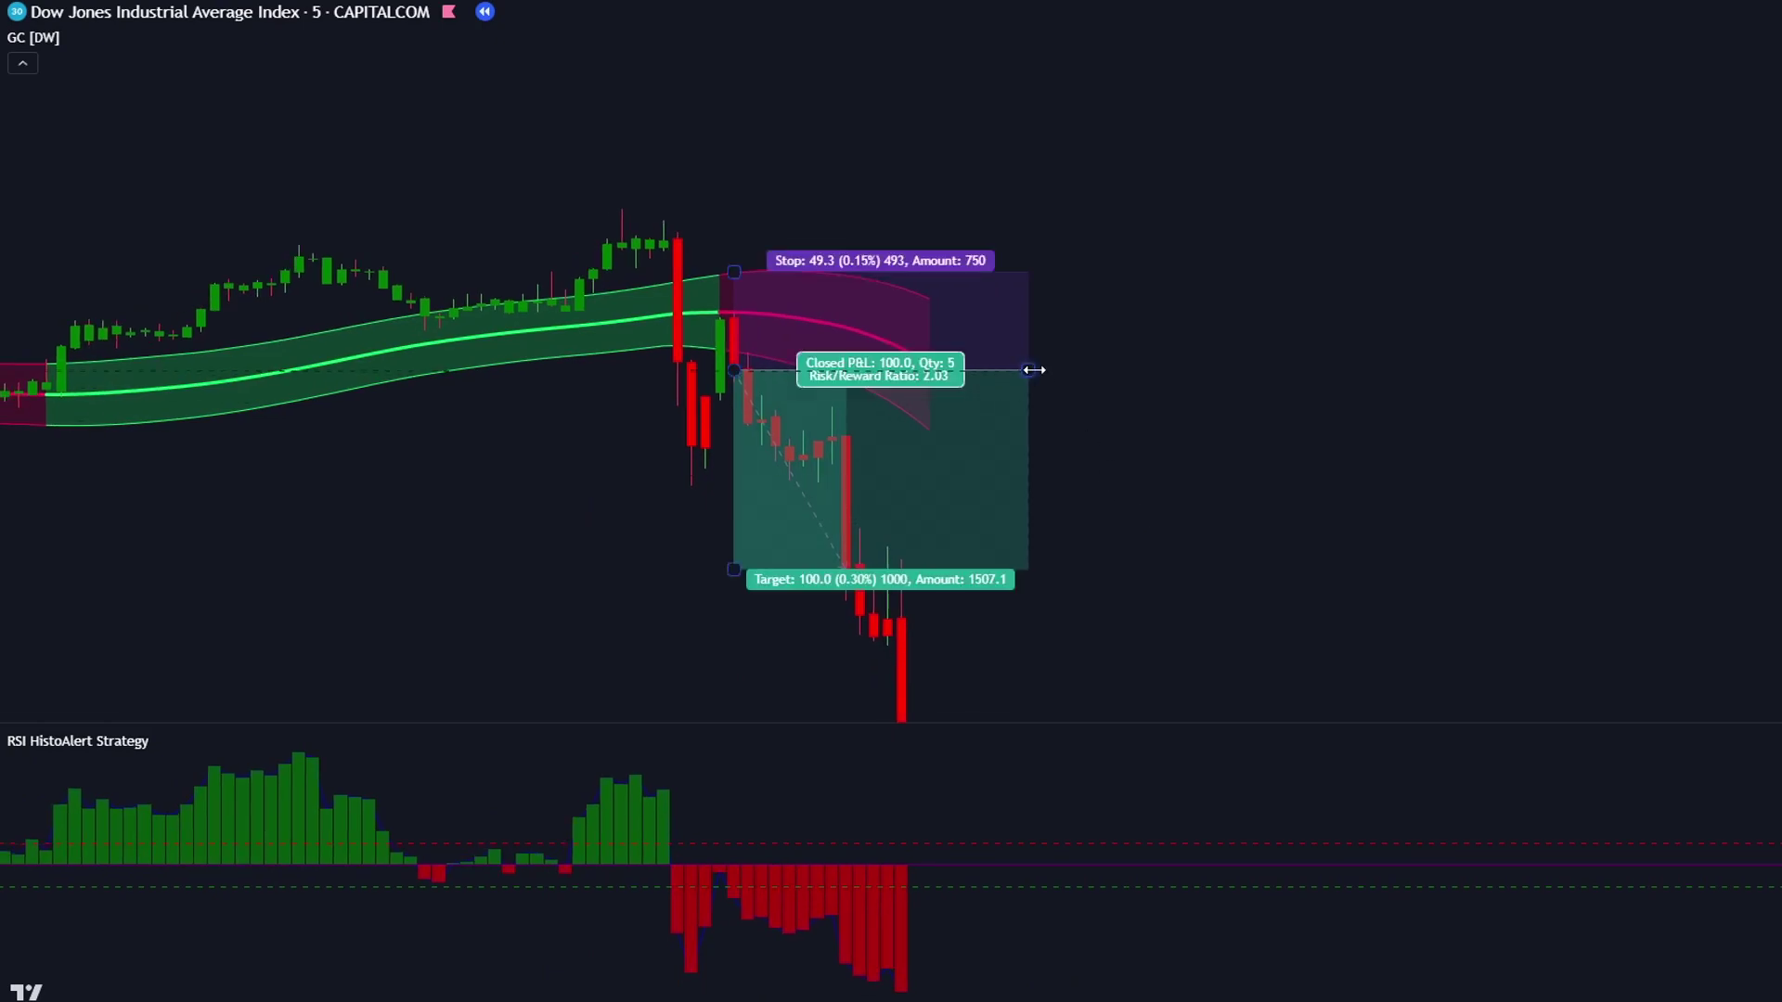
pyautogui.moveTo(1034, 369); pyautogui.dragTo(893, 362)
pyautogui.click(1231, 464)
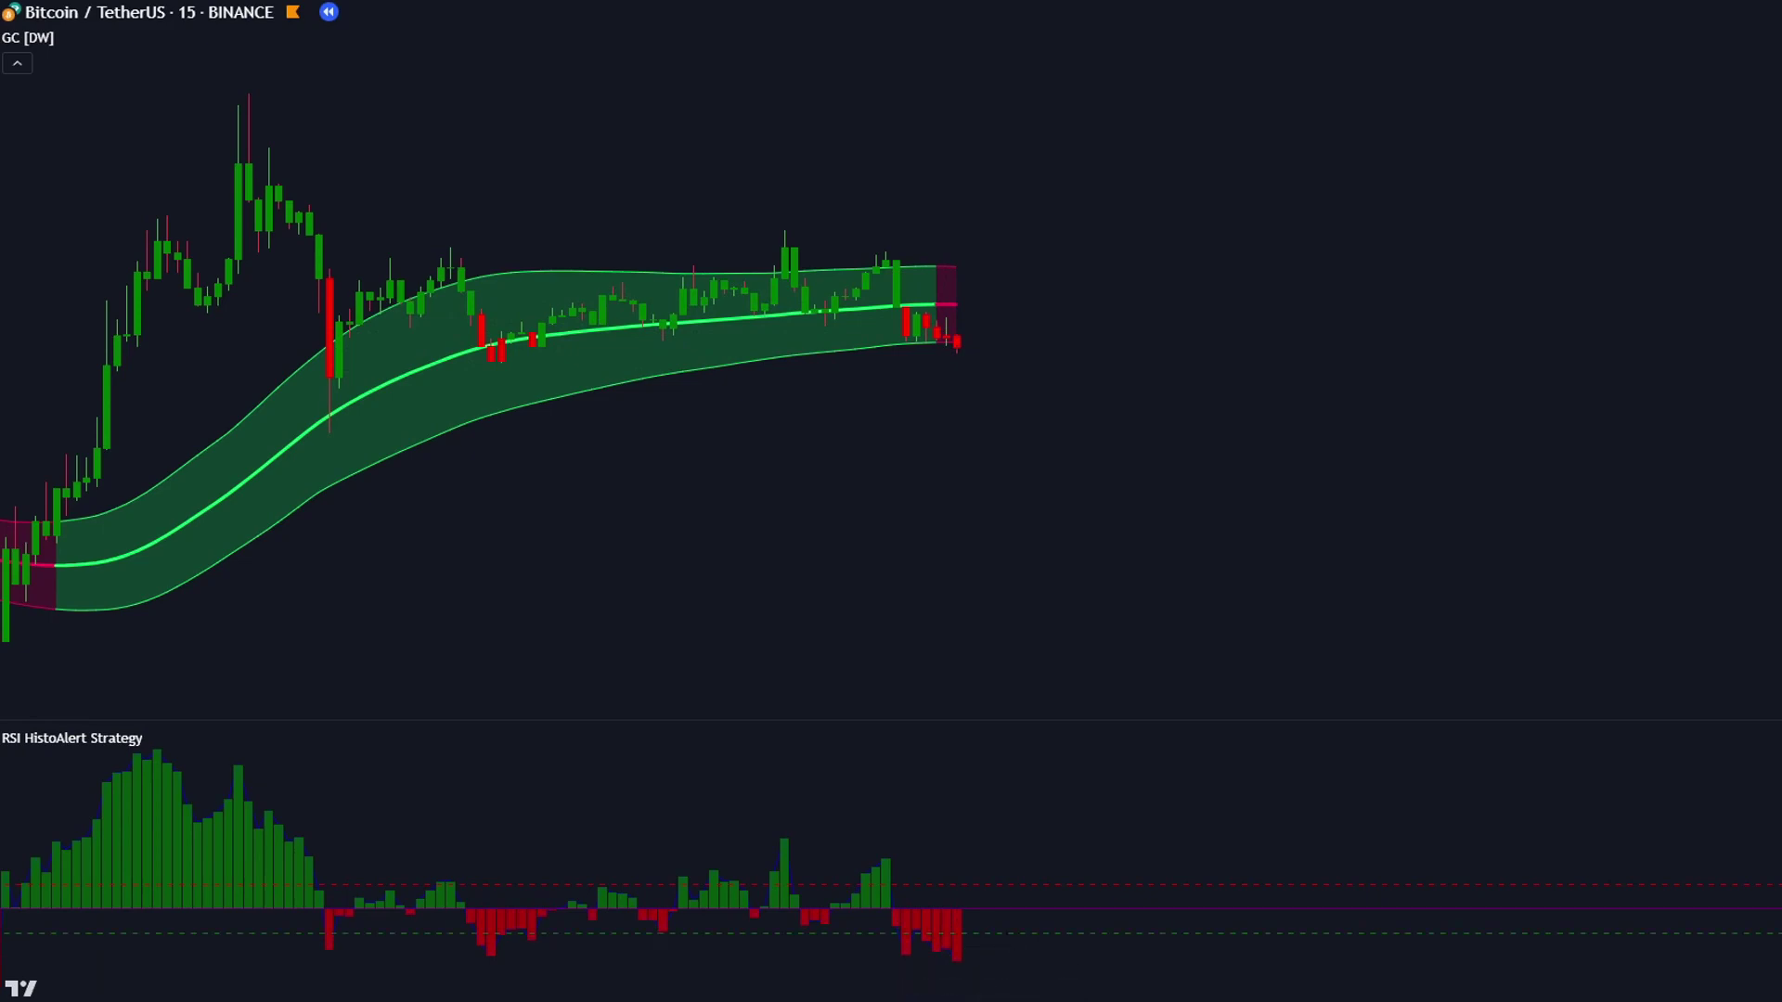
# Step: Place a Bitcoin short position with a 171.80 stop and 349.20 target, trimmed to the trade's end
pyautogui.click(957, 348)
pyautogui.moveTo(959, 240); pyautogui.dragTo(957, 251)
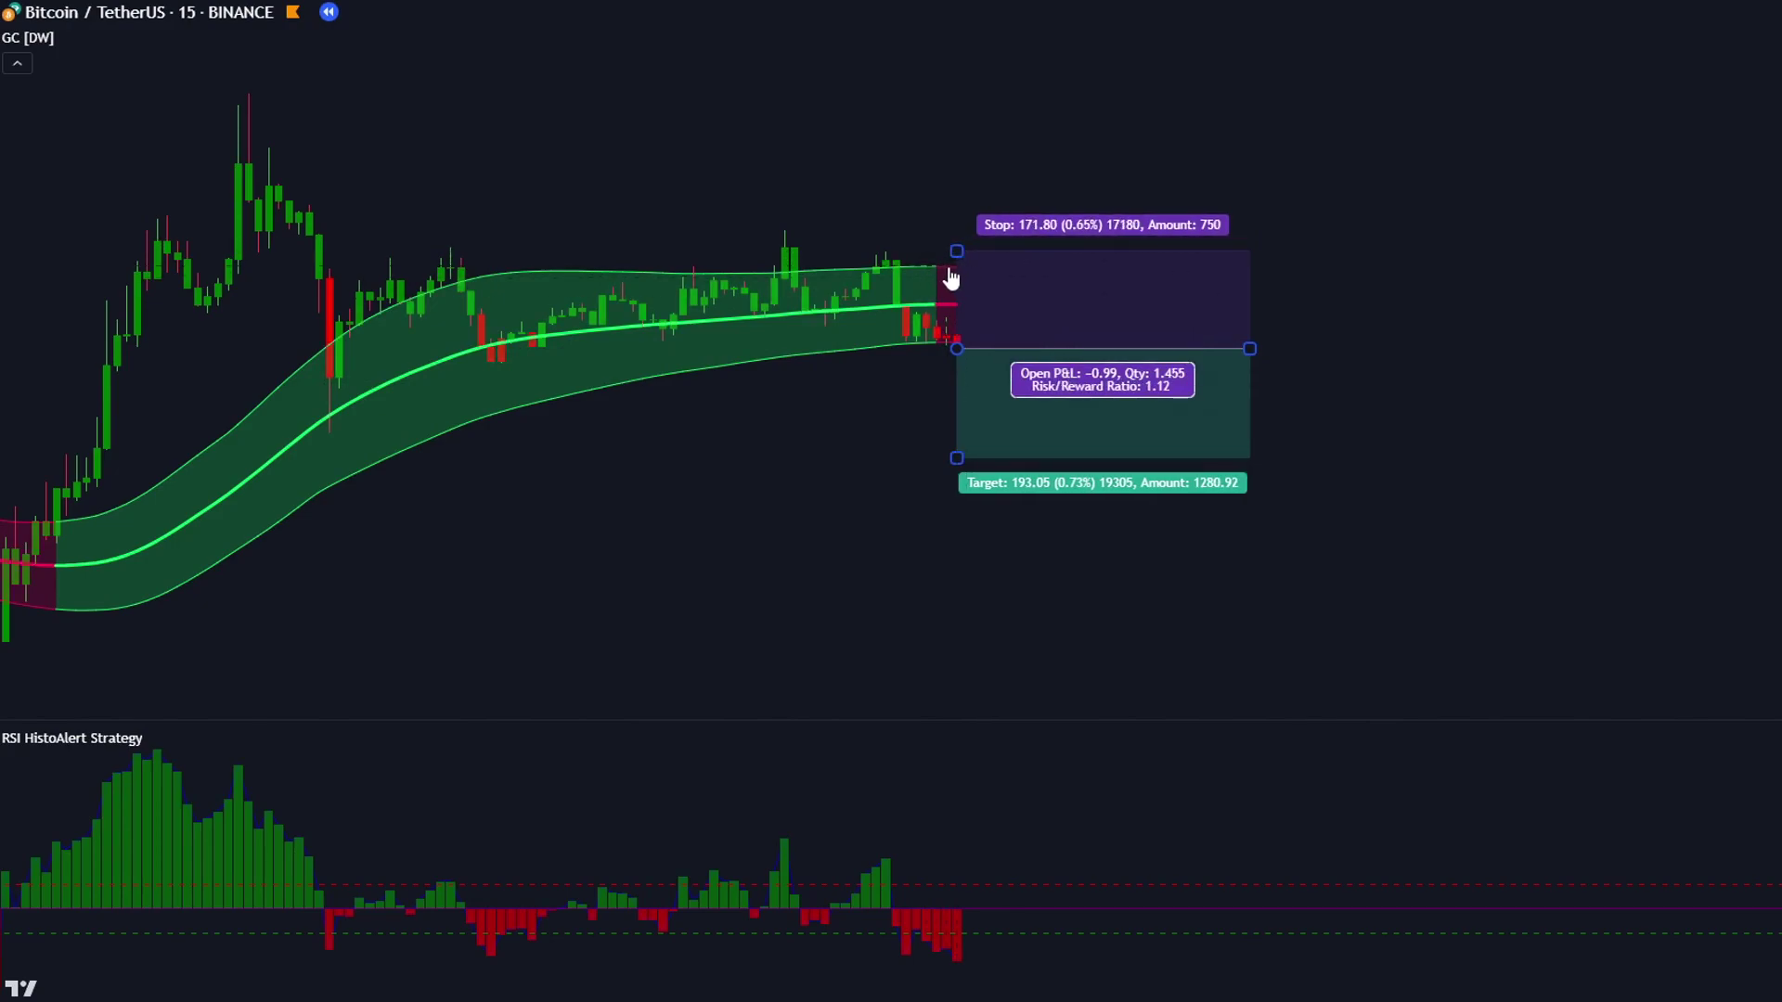
pyautogui.moveTo(957, 458); pyautogui.dragTo(959, 548)
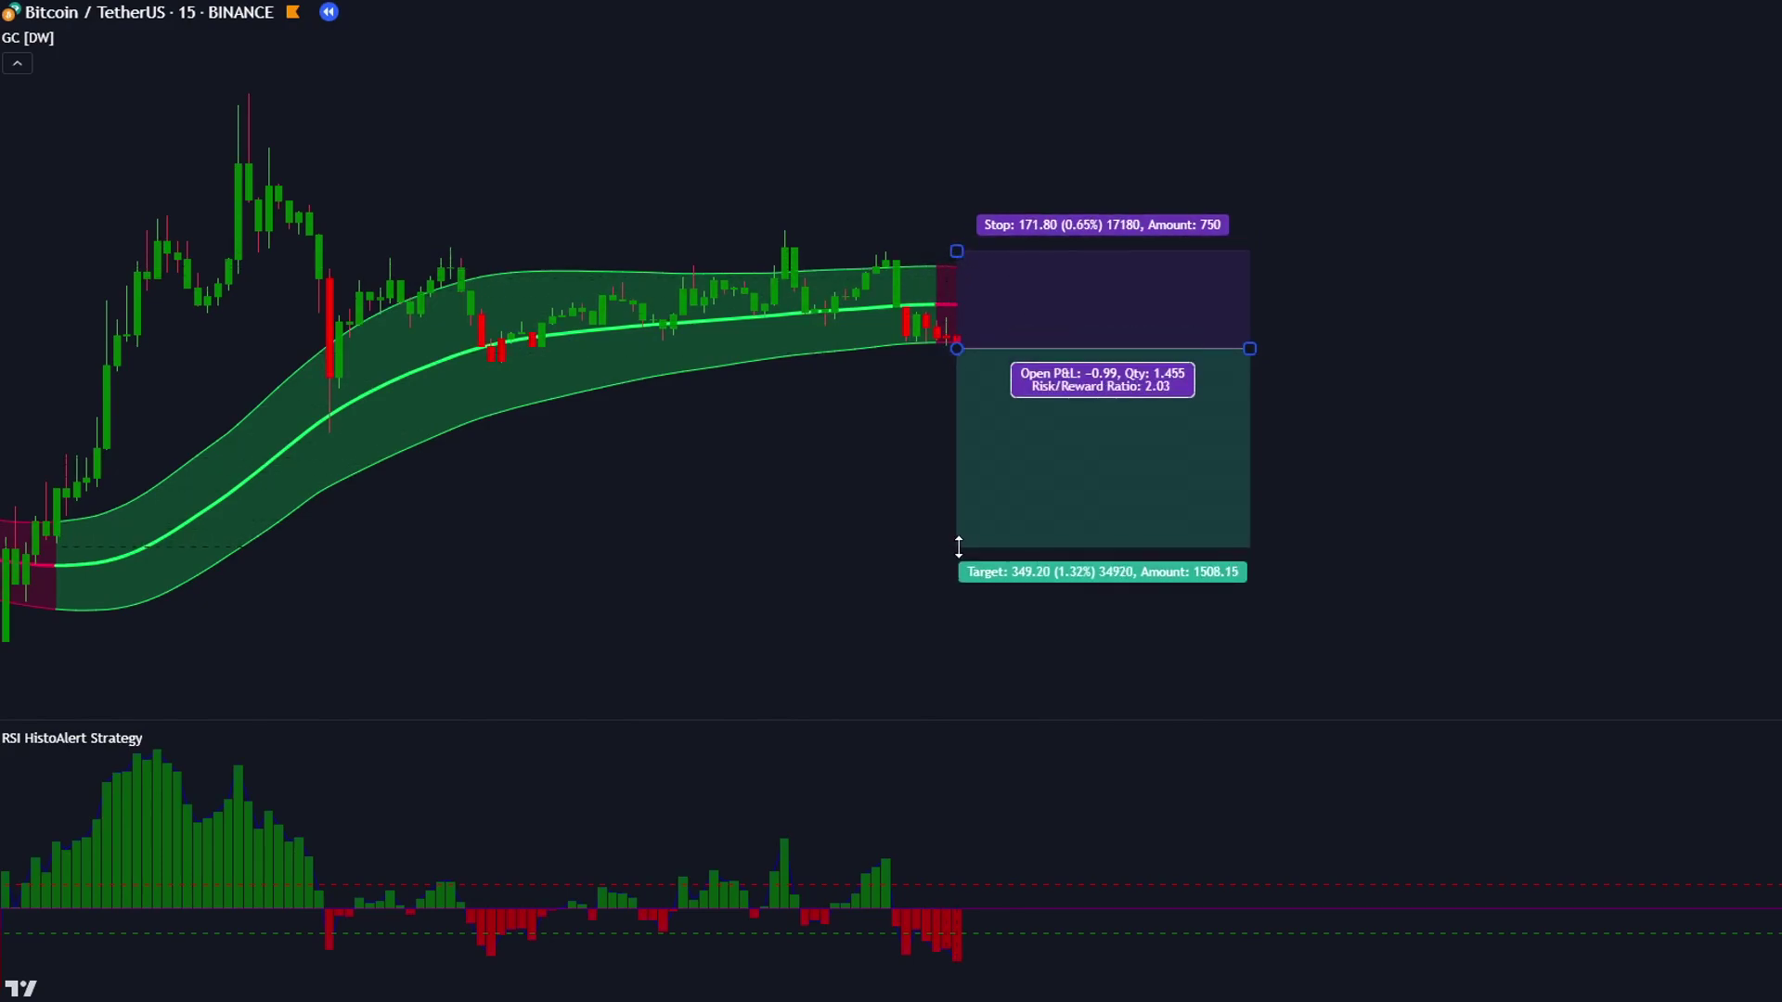
pyautogui.click(898, 504)
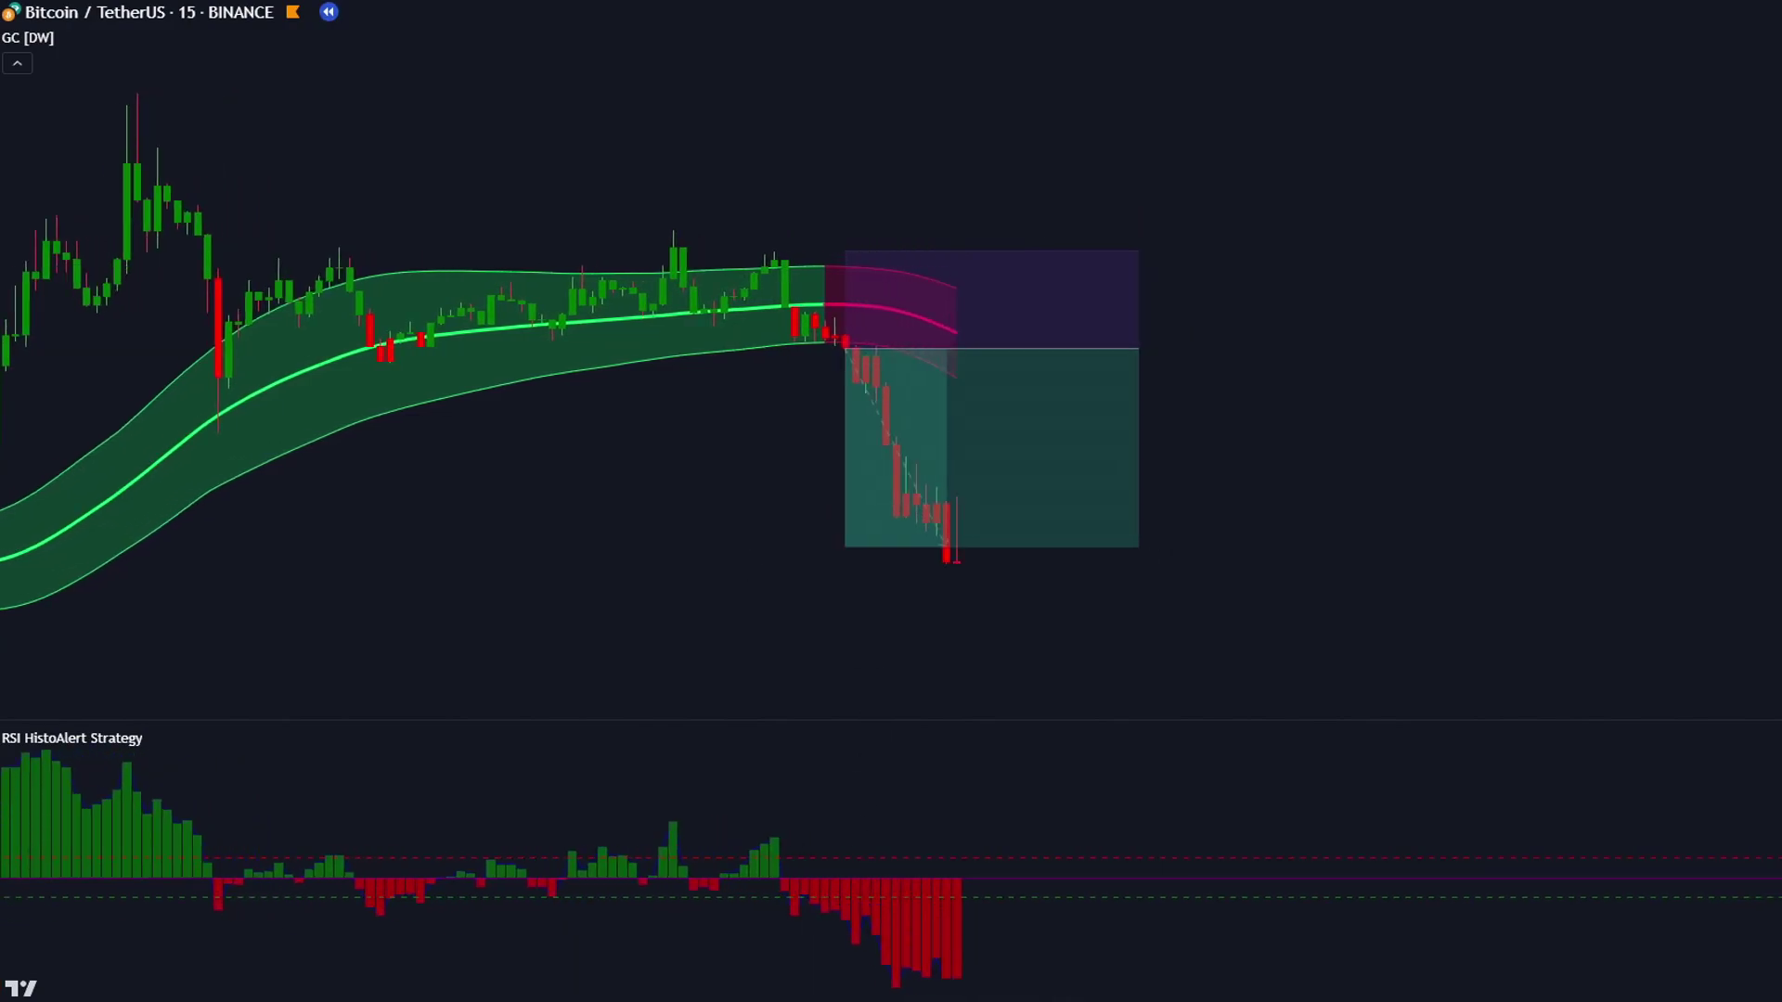
pyautogui.click(1066, 366)
pyautogui.moveTo(1088, 349); pyautogui.dragTo(897, 351)
pyautogui.moveTo(1112, 393); pyautogui.dragTo(1288, 397)
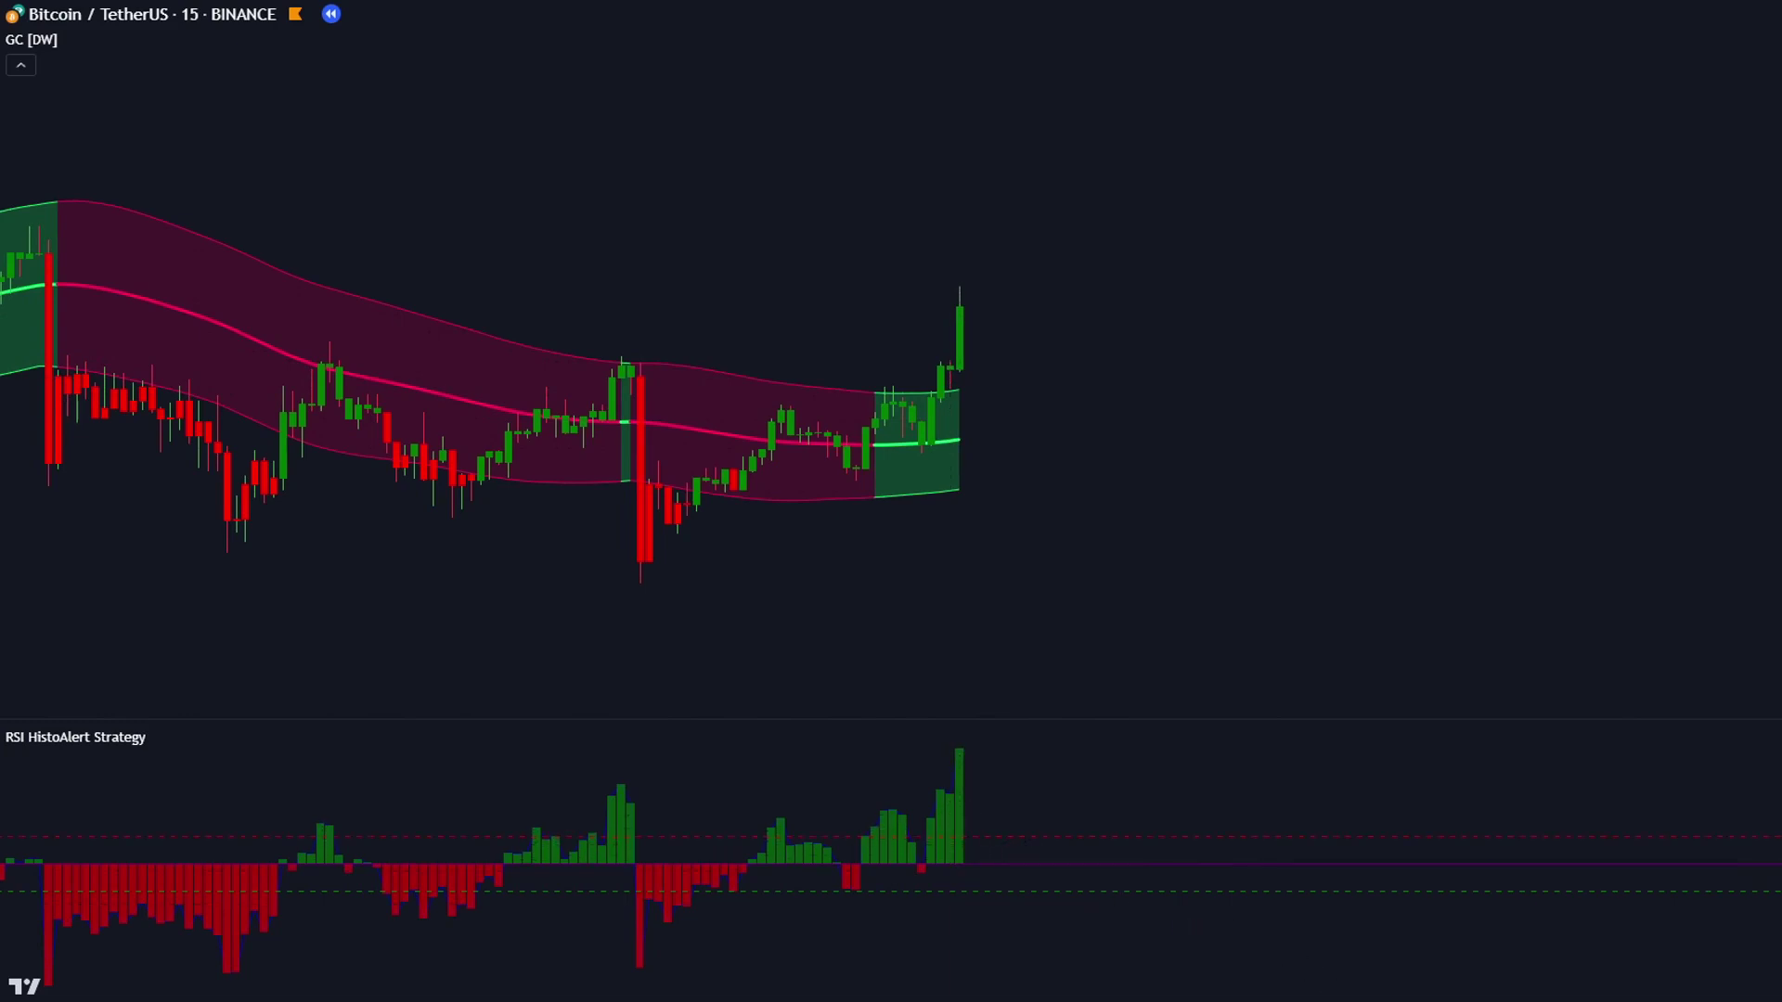
# Step: Place a 2:1 Bitcoin long position with a 262.76 stop and 525.83 target, extended rightward
pyautogui.click(961, 308)
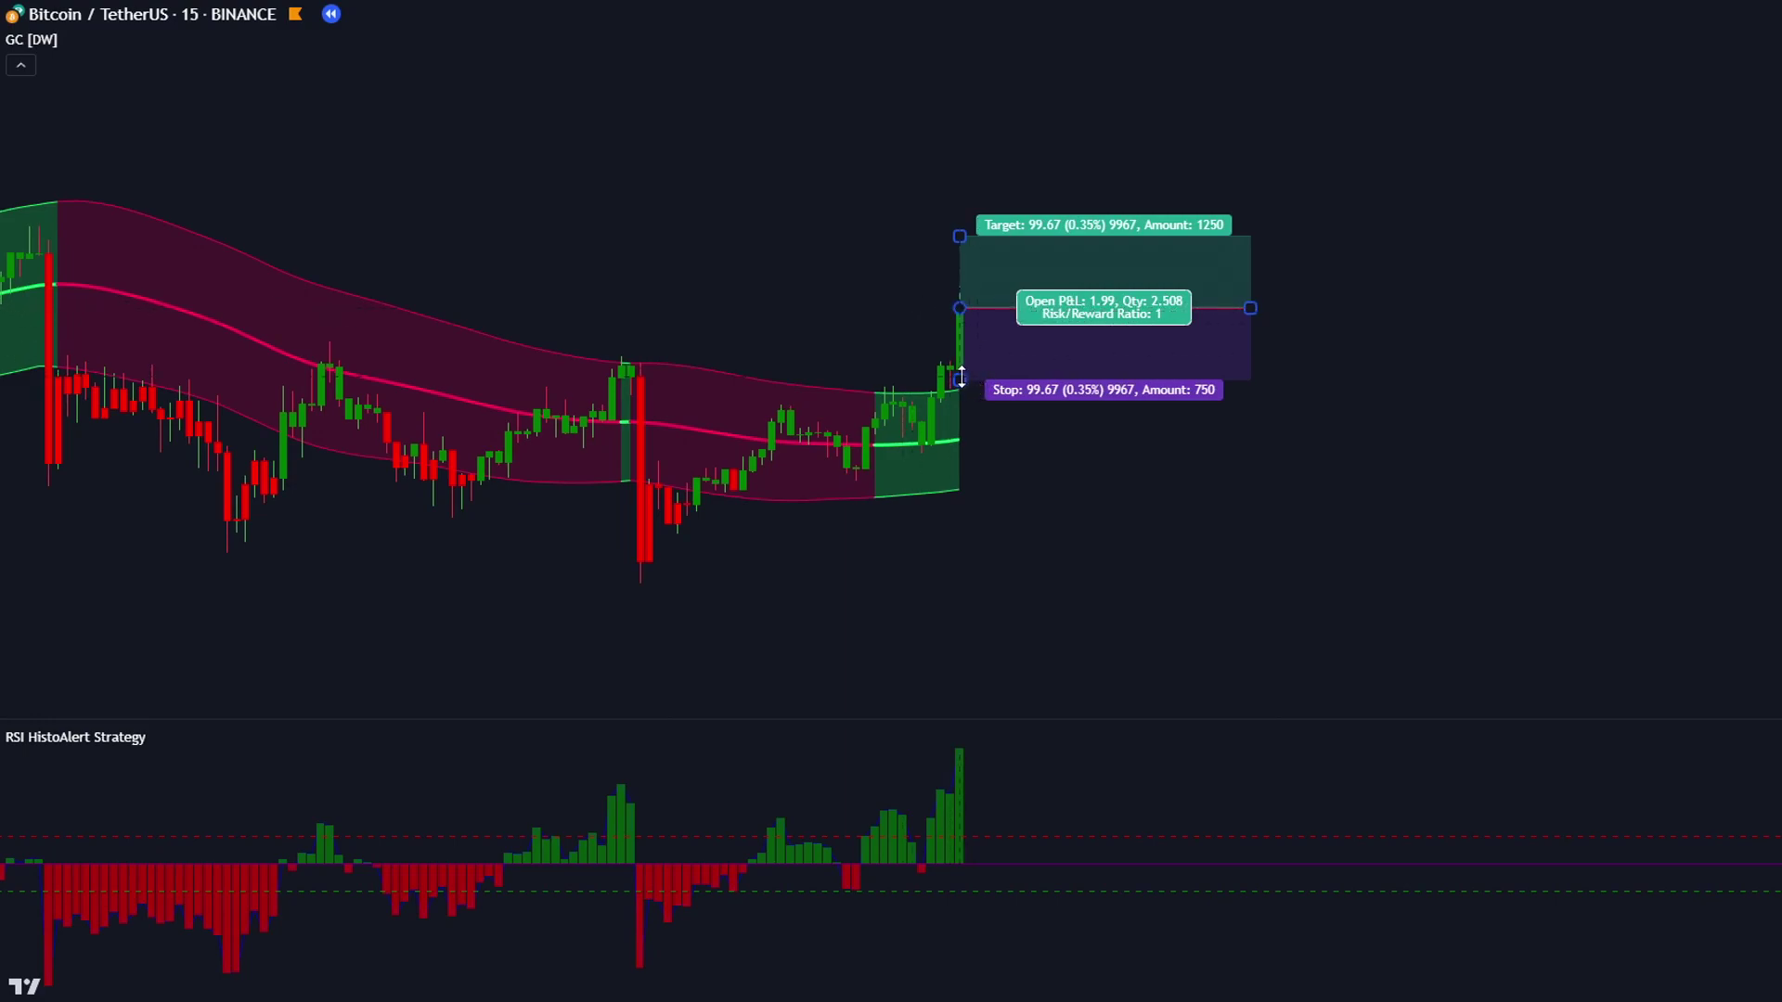
pyautogui.moveTo(962, 380); pyautogui.dragTo(949, 498)
pyautogui.moveTo(978, 573); pyautogui.dragTo(966, 629)
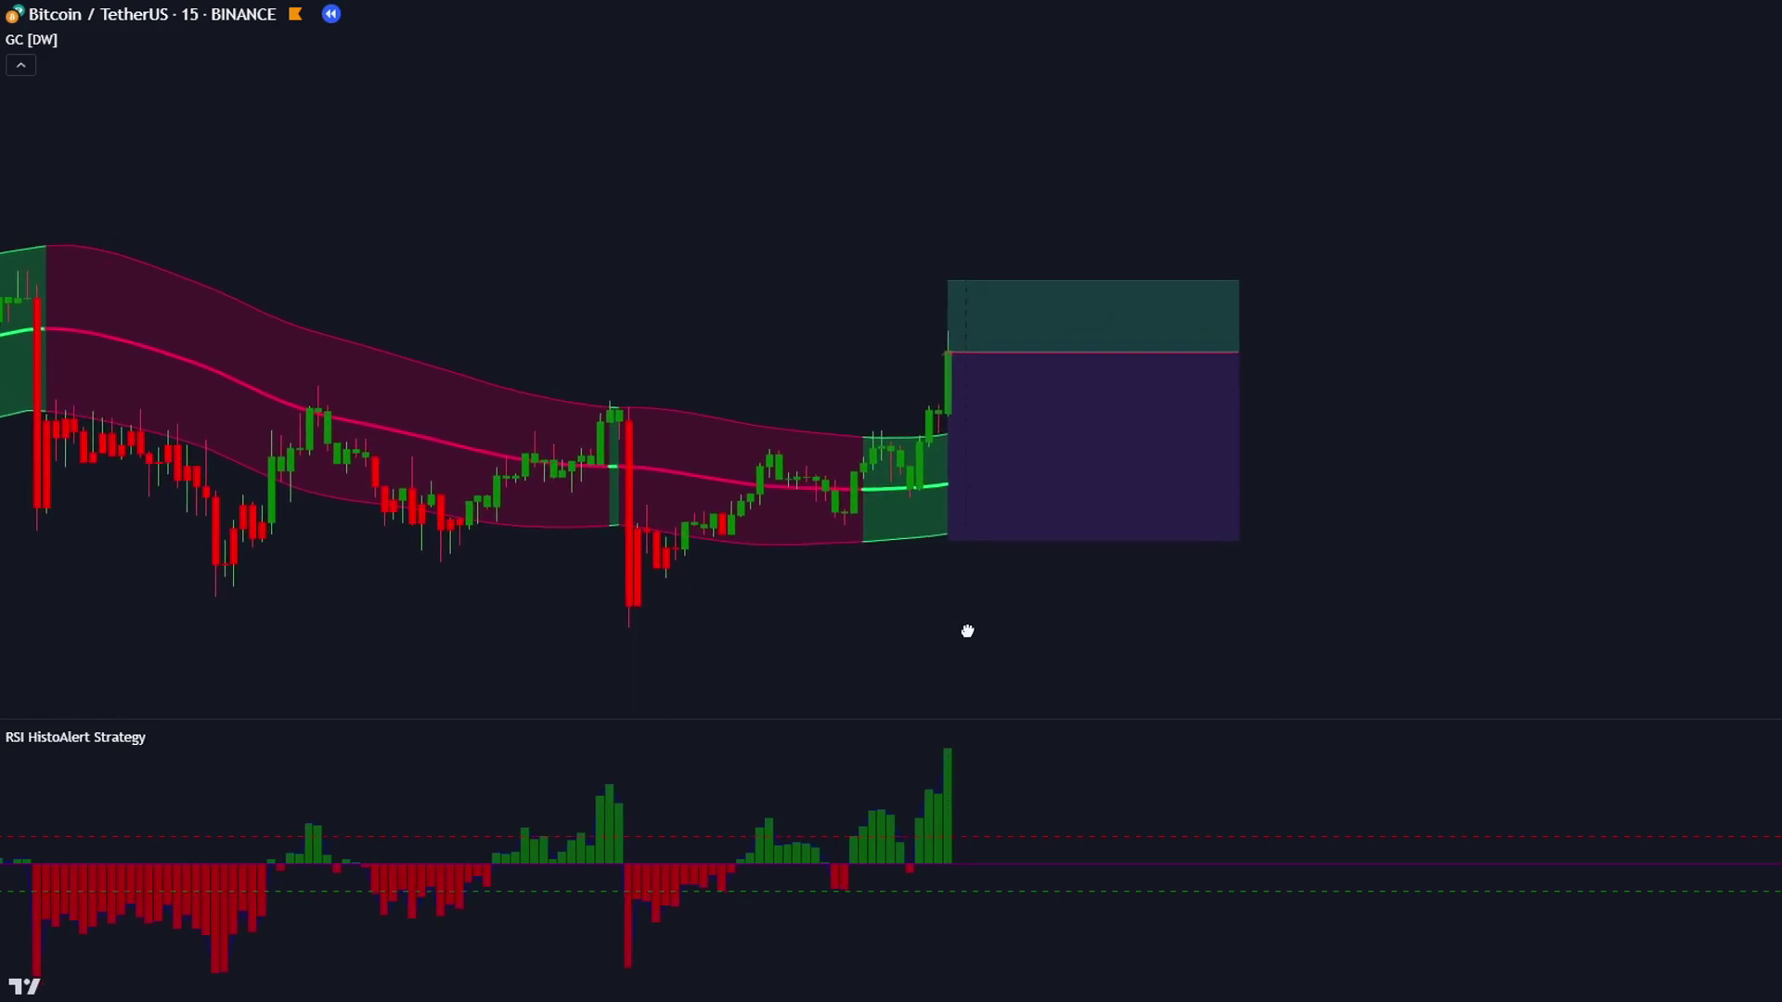
pyautogui.moveTo(937, 278); pyautogui.dragTo(947, 80)
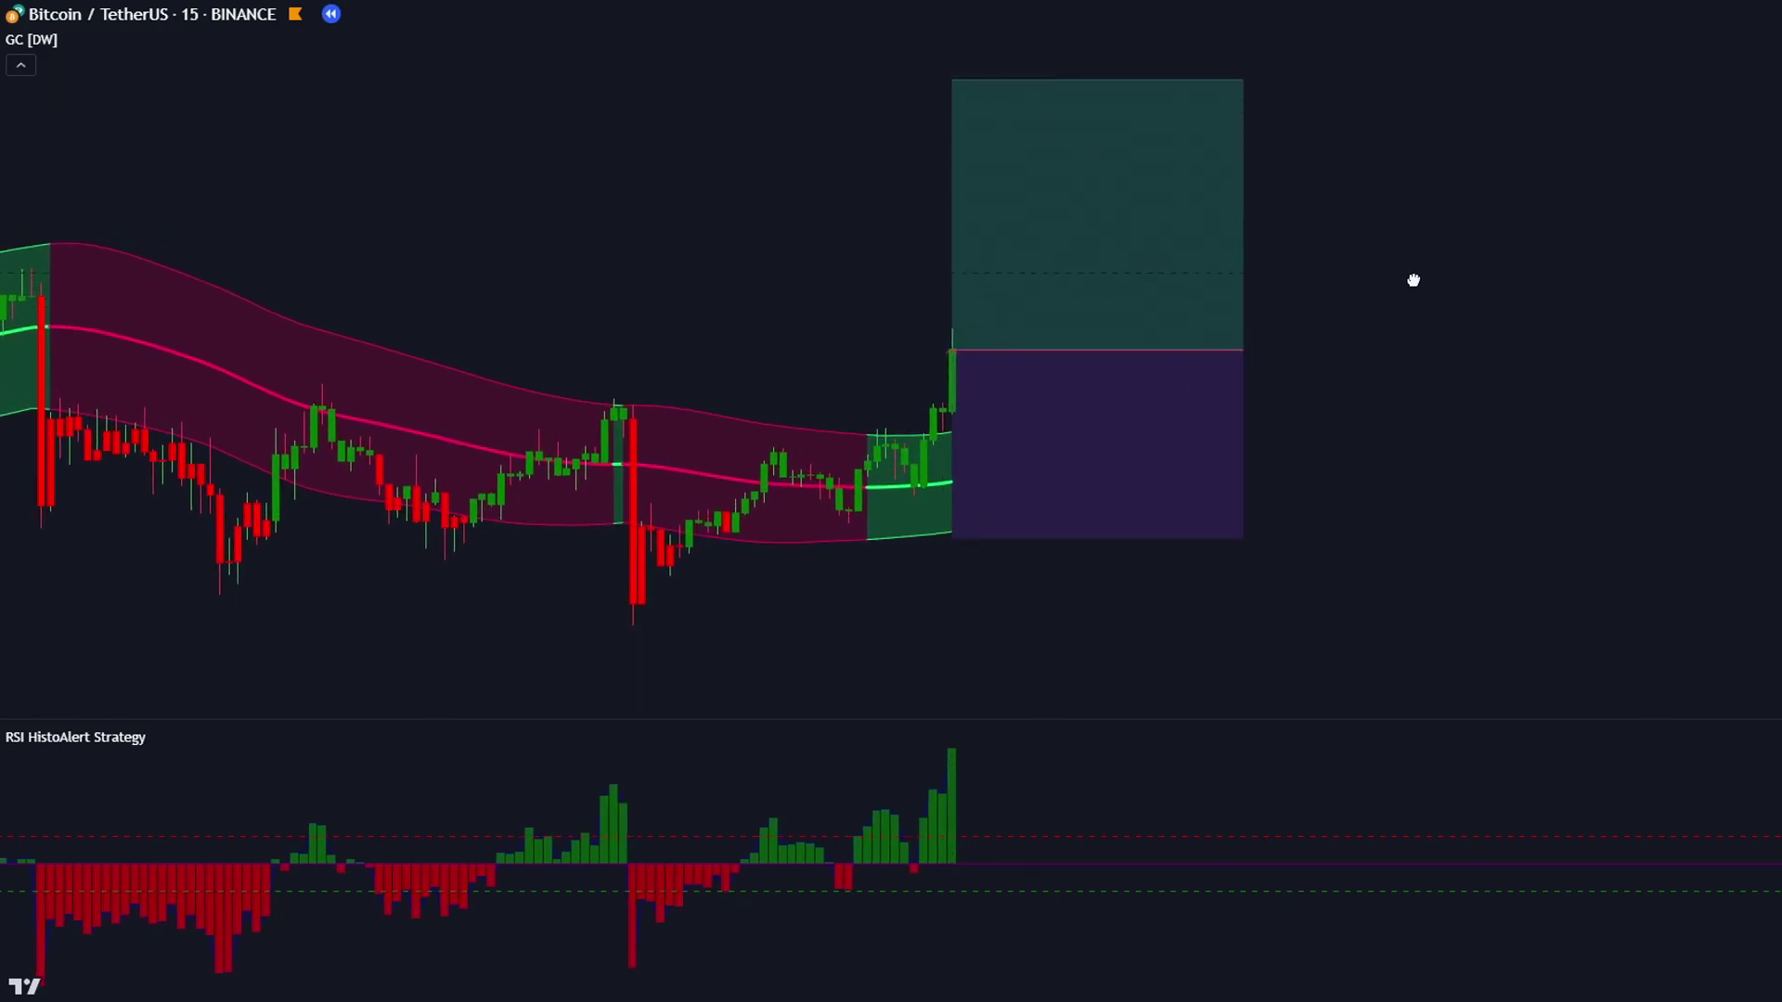
pyautogui.moveTo(1408, 275); pyautogui.dragTo(1427, 323)
pyautogui.moveTo(976, 165)
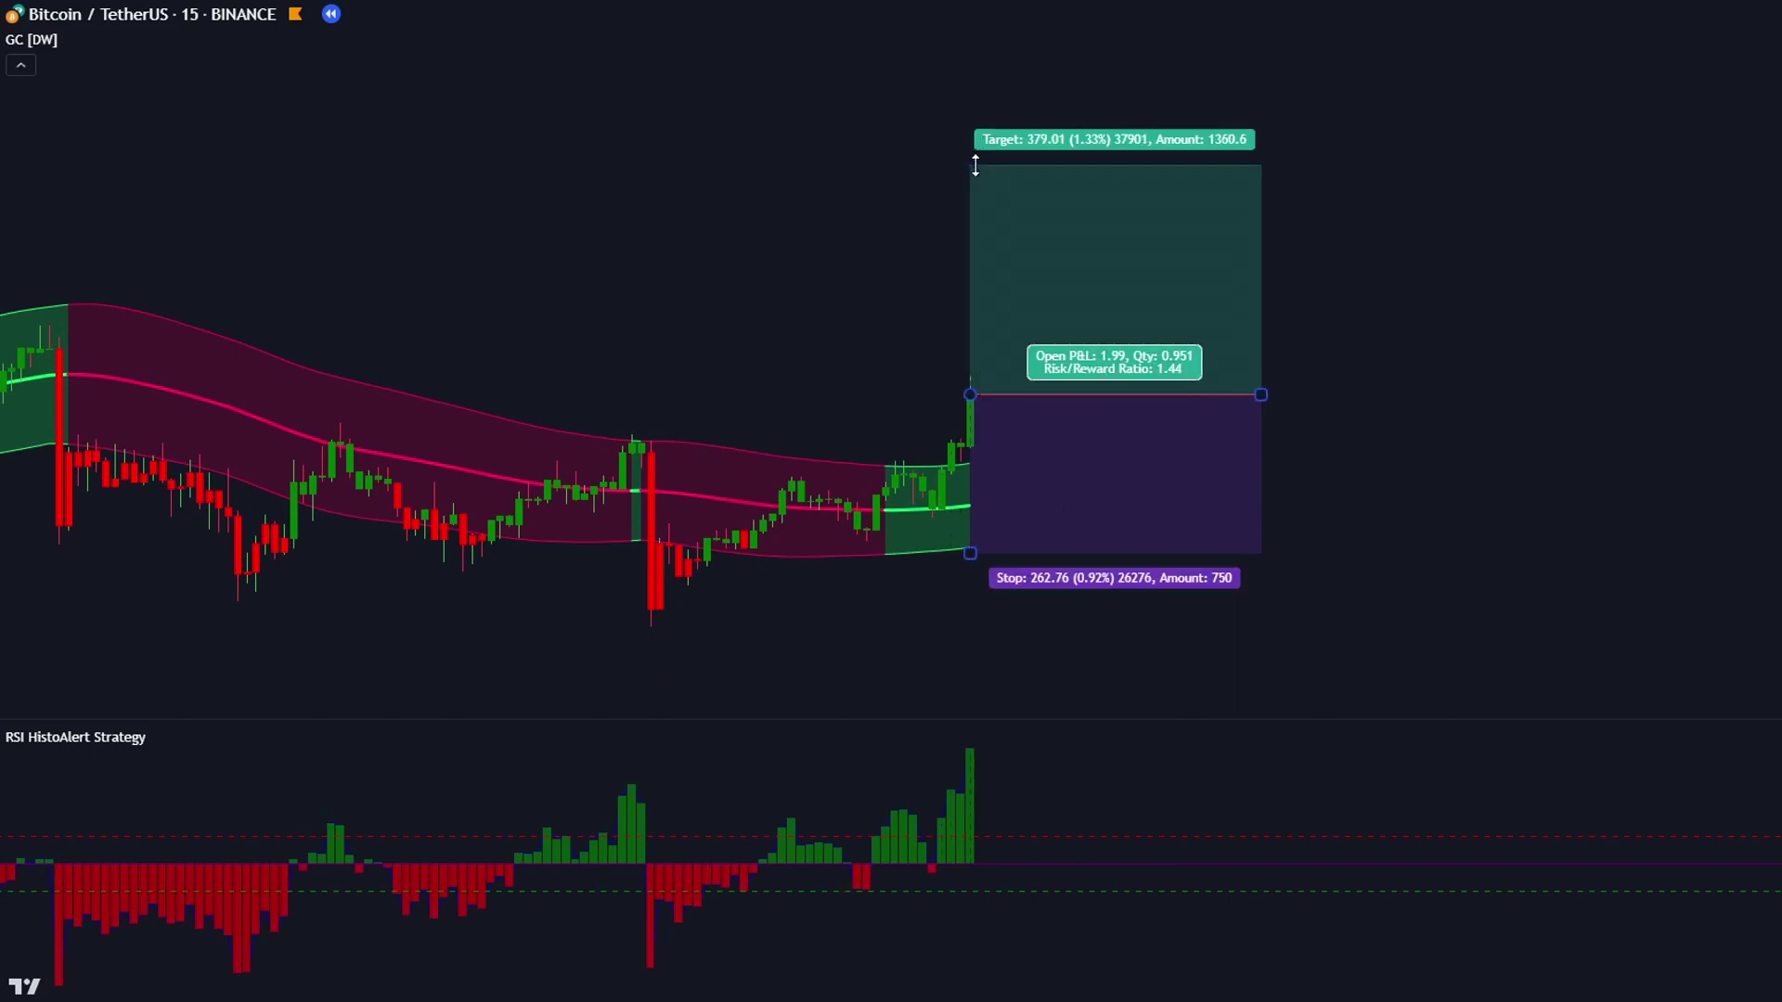
pyautogui.moveTo(973, 166); pyautogui.dragTo(973, 77)
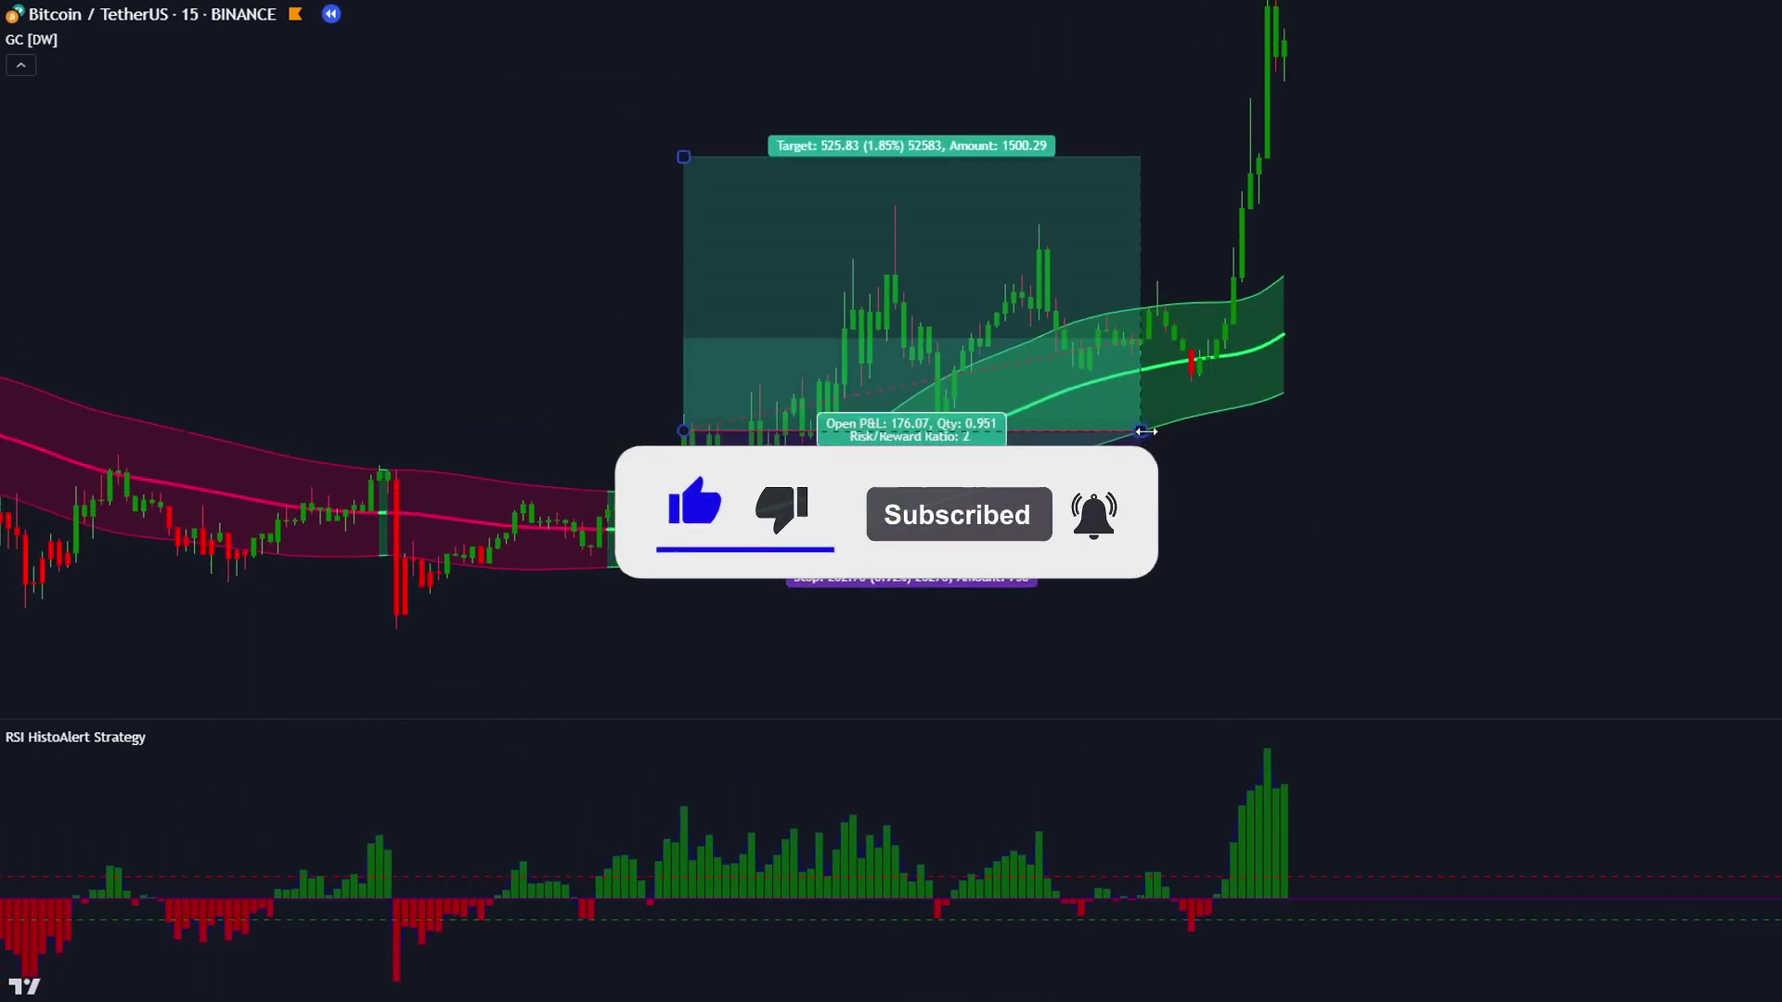
pyautogui.moveTo(1142, 432); pyautogui.dragTo(1244, 431)
pyautogui.click(1467, 458)
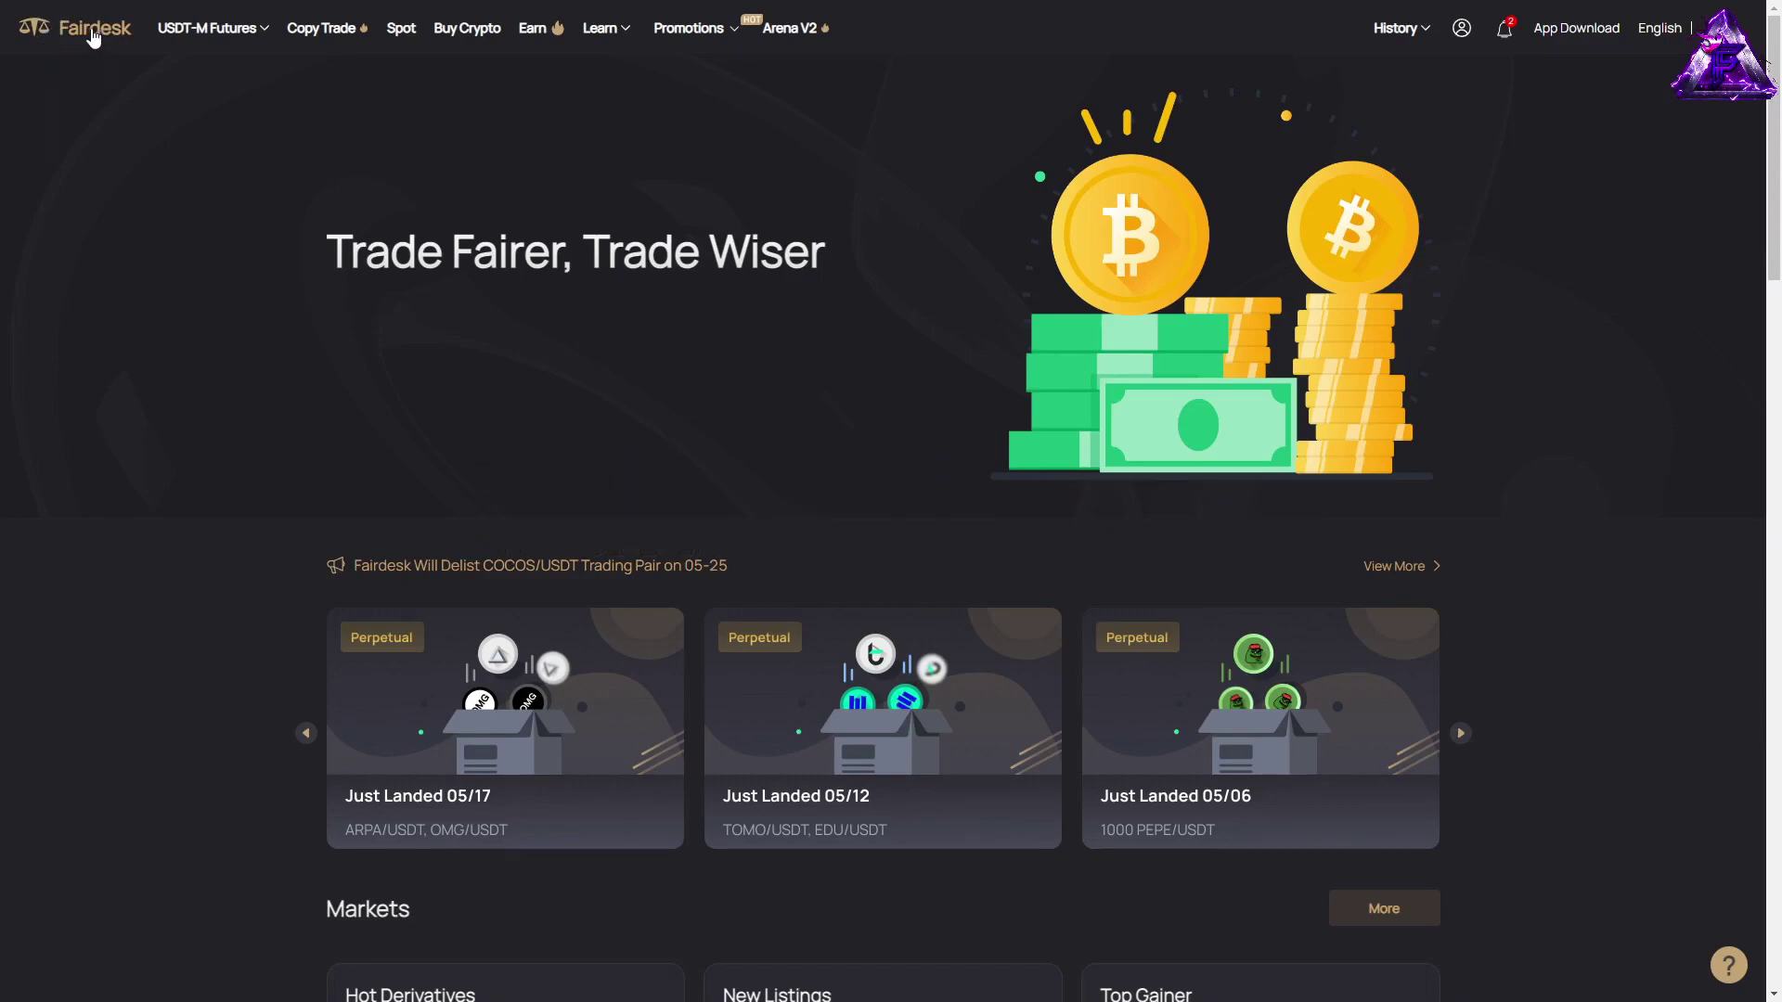
# Step: On Fairdesk's Copy Trade page, open the trader's Account Overview showing 100.00% win rate and 7548.94 net profit
pyautogui.click(332, 31)
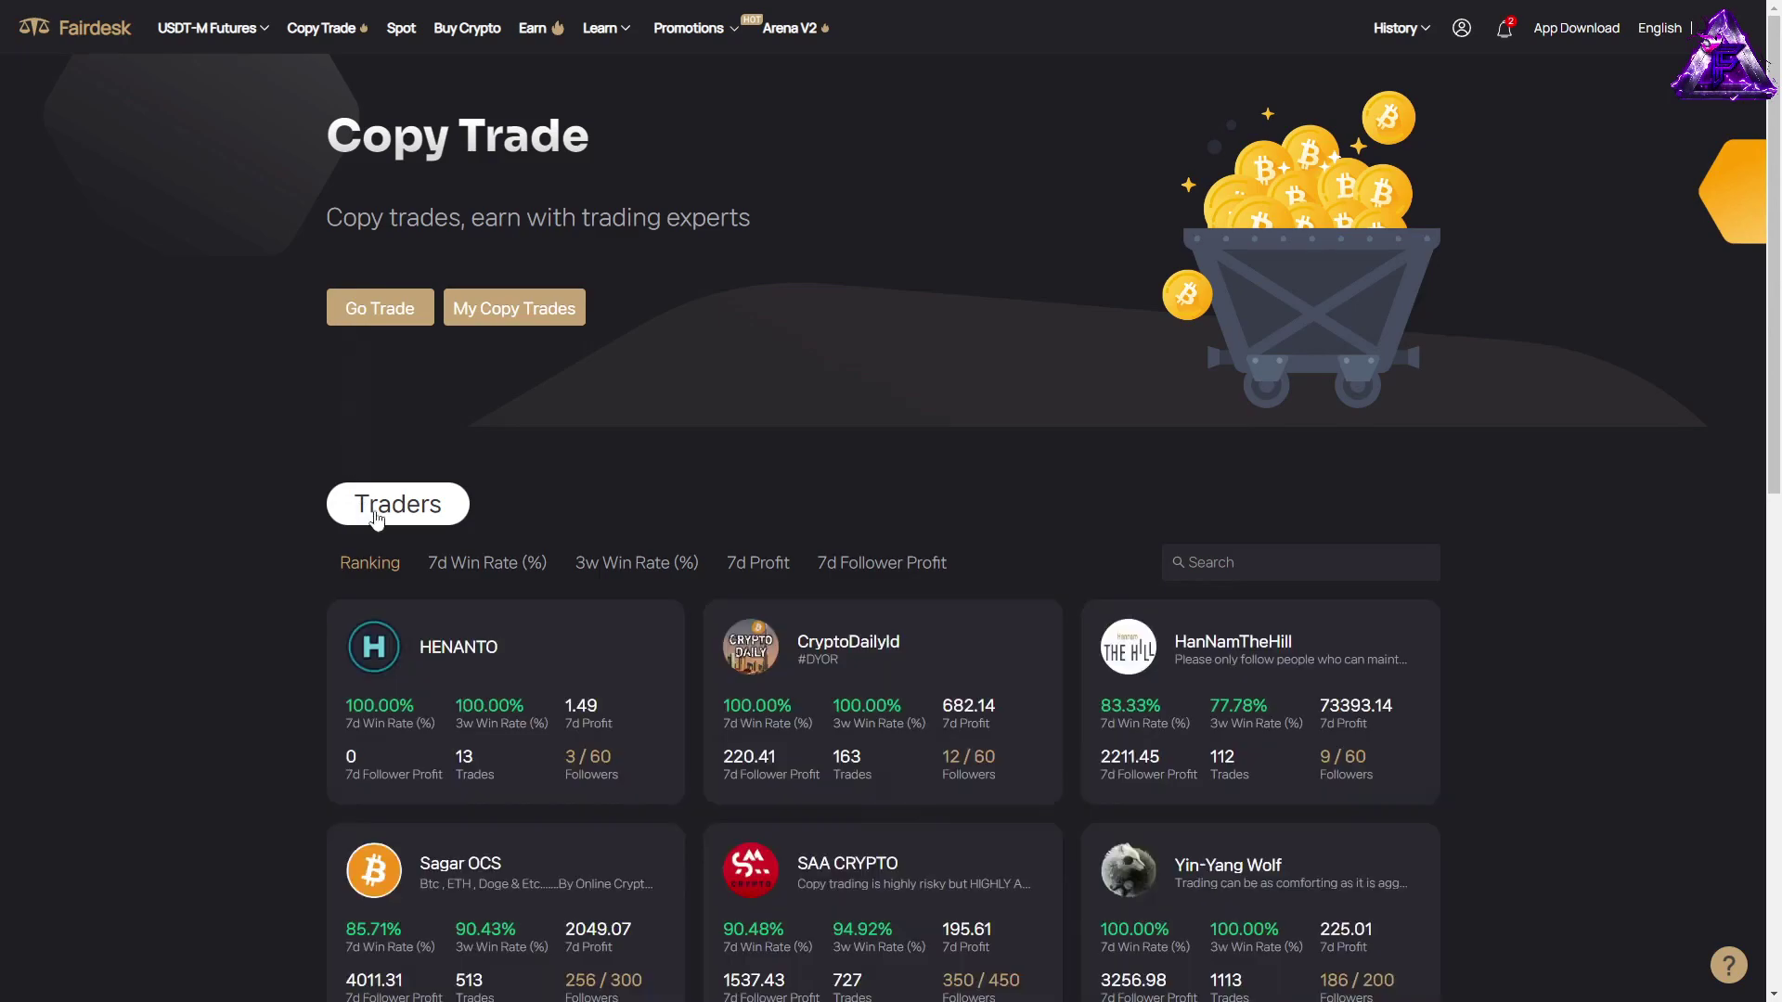
pyautogui.scroll(-3, 1277, 670)
pyautogui.scroll(3, 740, 641)
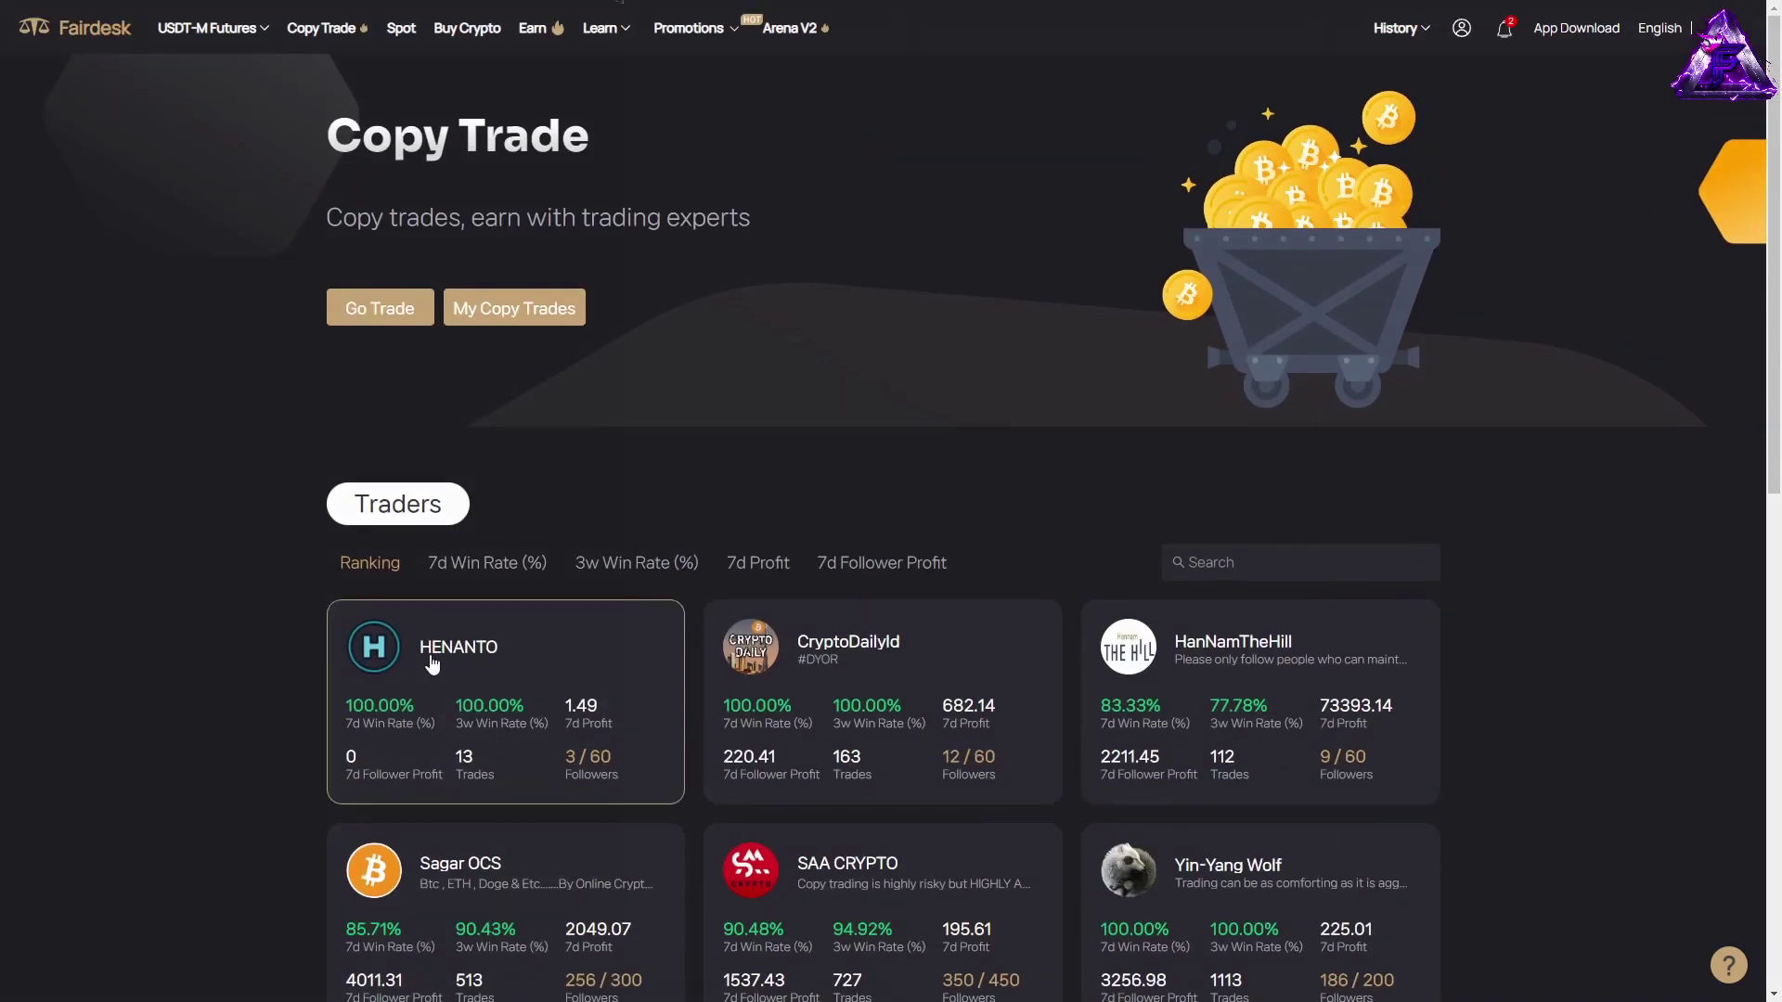
pyautogui.click(516, 306)
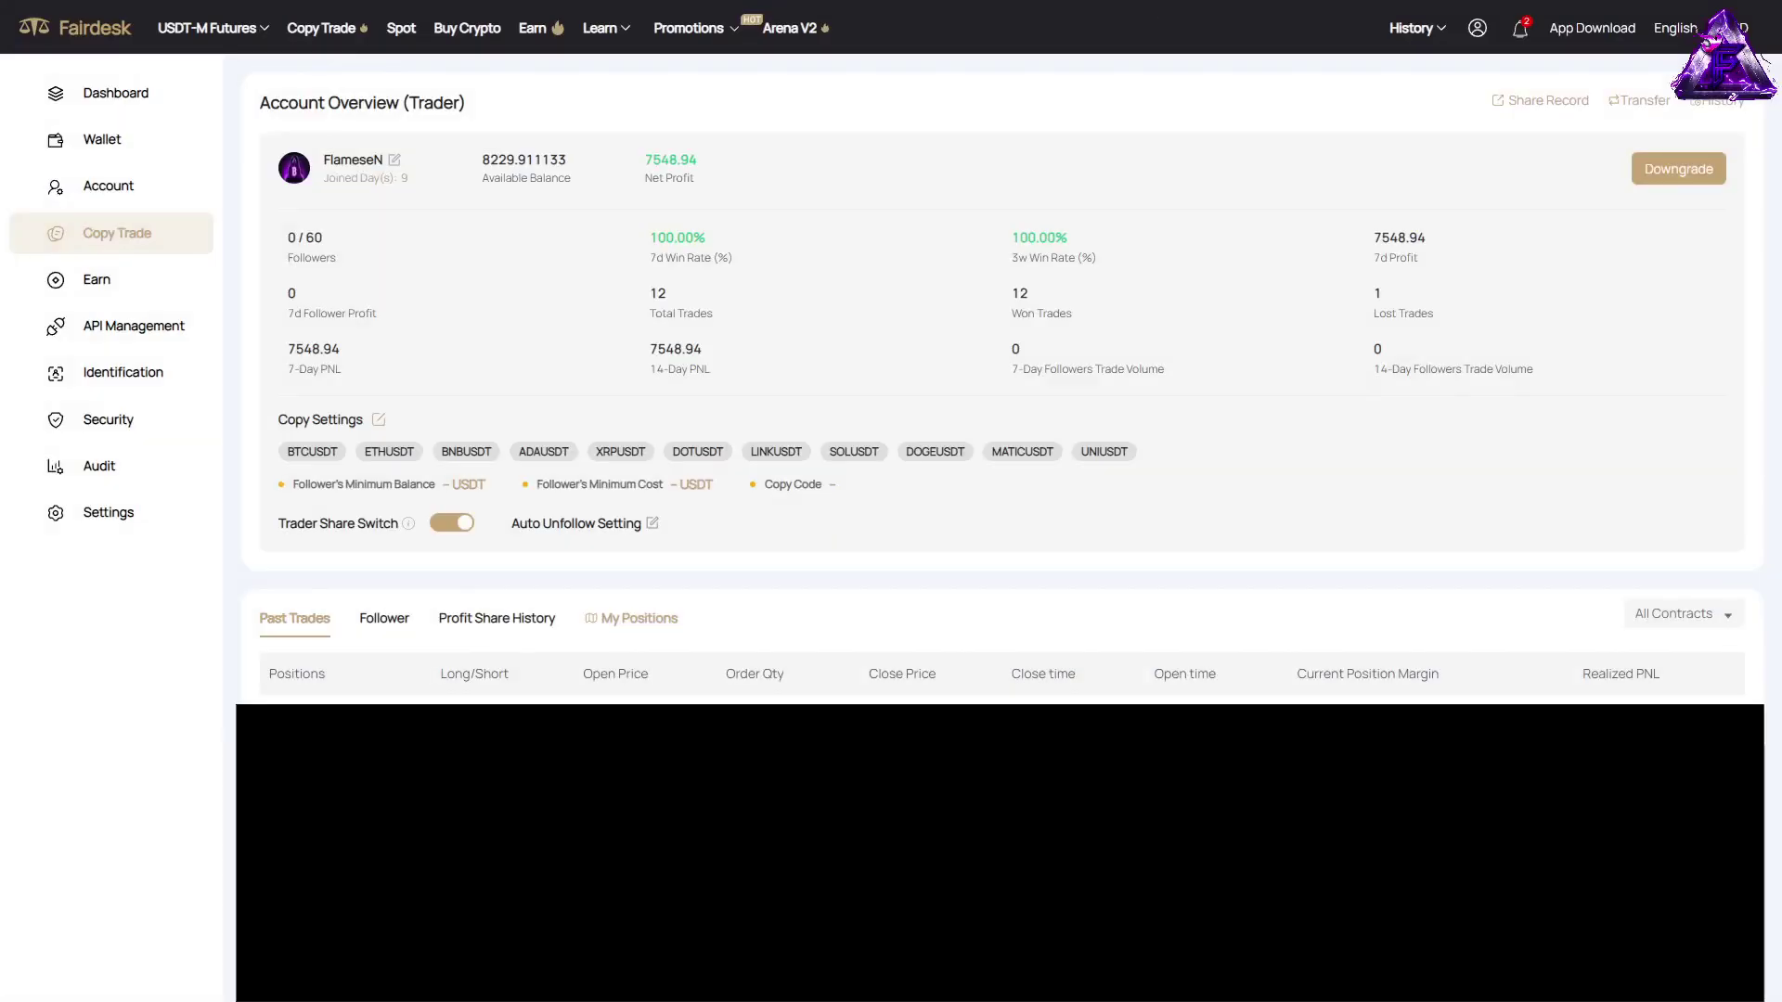